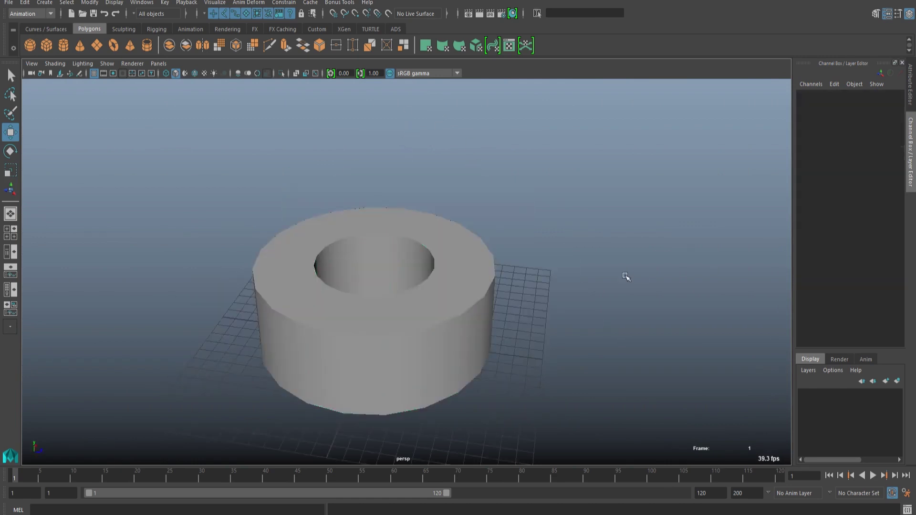
- Reduce the pipe's wall thickness in its creation settings to widen the centre hole
left_click(813, 210)
left_click(862, 217)
middle_click_drag(501, 313, 506, 336)
scroll(685, 339, "down", 8)
left_click(620, 314)
left_click(456, 286)
left_click(813, 210)
left_click(862, 217)
scroll(399, 366, "up", 8)
- Check the pipe in smooth mesh preview from several angles and return to the unsmoothed display
left_click(448, 405)
left_click_drag(448, 405, 515, 393, "alt")
key("3")
left_click(519, 352)
key("1")
left_click_drag(520, 352, 537, 344, "alt")
key("3")
key("1")
left_click_drag(433, 368, 420, 315, "alt")
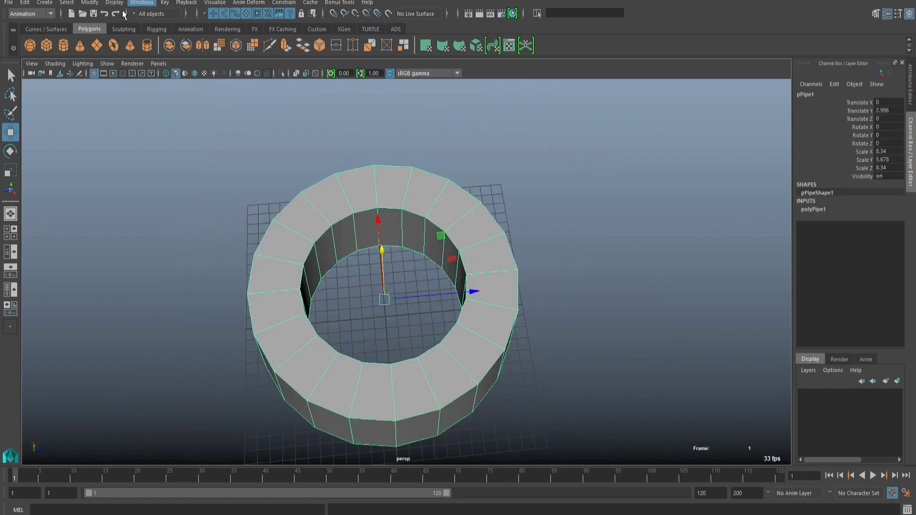
- Using the Modeling menu set, apply Smooth to the pipe mesh and deselect it
left_click(577, 225)
left_click(477, 267)
left_click_drag(576, 267, 579, 238, "alt")
right_click_drag(579, 267, 695, 286, "alt")
left_click_drag(695, 287, 720, 267, "alt")
- Scale the smoothed ring taller along Y and slightly larger overall
left_click(720, 343)
left_click(487, 300)
key("r")
left_click_drag(434, 201, 448, 173)
left_click_drag(434, 293, 474, 306)
left_click(641, 315)
left_click_drag(641, 315, 641, 377, "alt")
- Select the complete face loop lining the ring's centre hole and scale it inward
left_click(478, 344)
key("space")
key("space")
right_click_drag(502, 260, 503, 300)
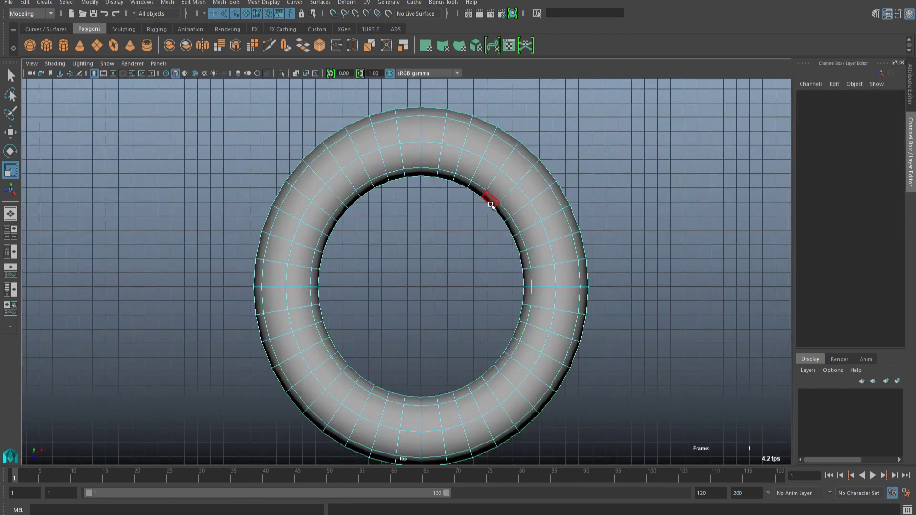
left_click(487, 197)
double_click(498, 206, "shift")
key("space")
key("space")
left_click(427, 261, "shift")
left_click_drag(487, 262, 427, 283, "alt")
key("space")
key("space")
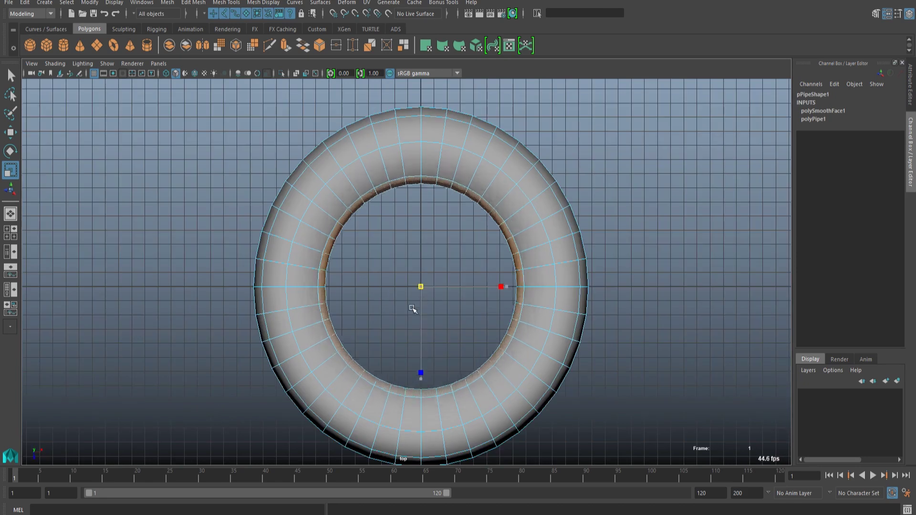
- Undo the last scaling, scale the inner face loop further inward to narrow the hole, and return to object mode
key("ctrl+z")
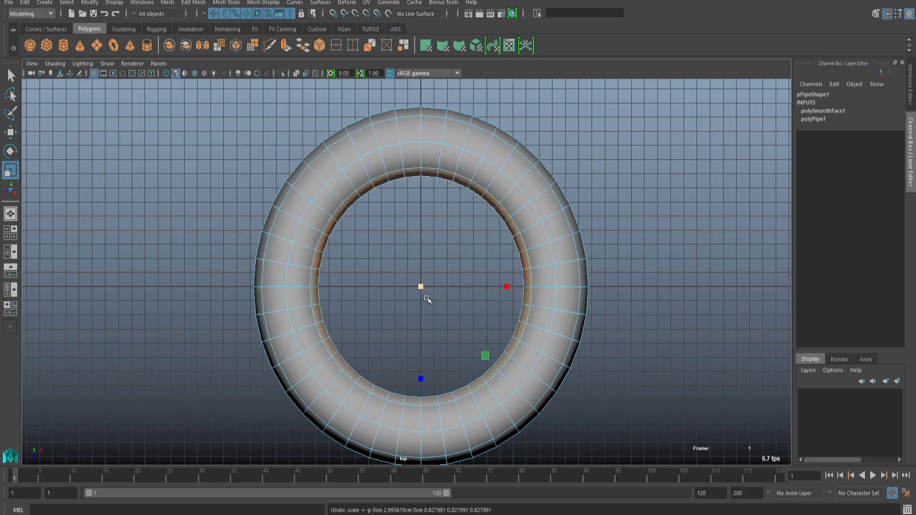
left_click_drag(420, 310, 399, 344)
right_click_drag(399, 343, 434, 315)
left_click(611, 237)
scroll(611, 237, "down", 3)
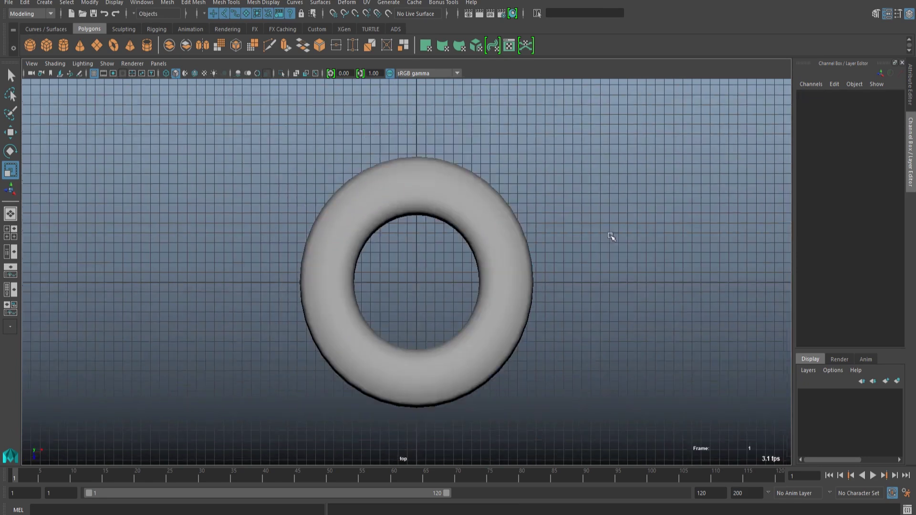
key("space")
key("space")
- Bevel the edge loops around the ring's outer shoulders with a fraction of 0.7
left_click(510, 225)
left_click_drag(568, 164, 502, 253, "alt")
key("F11")
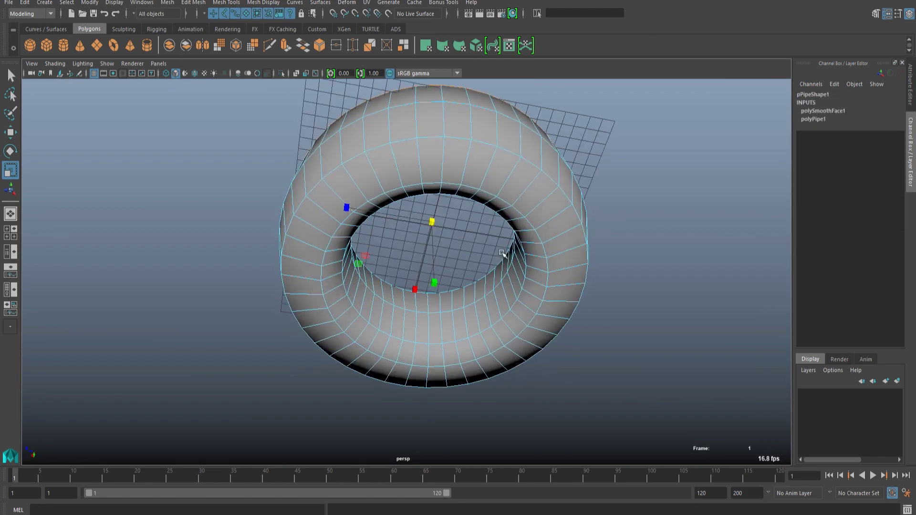
key("ctrl+b")
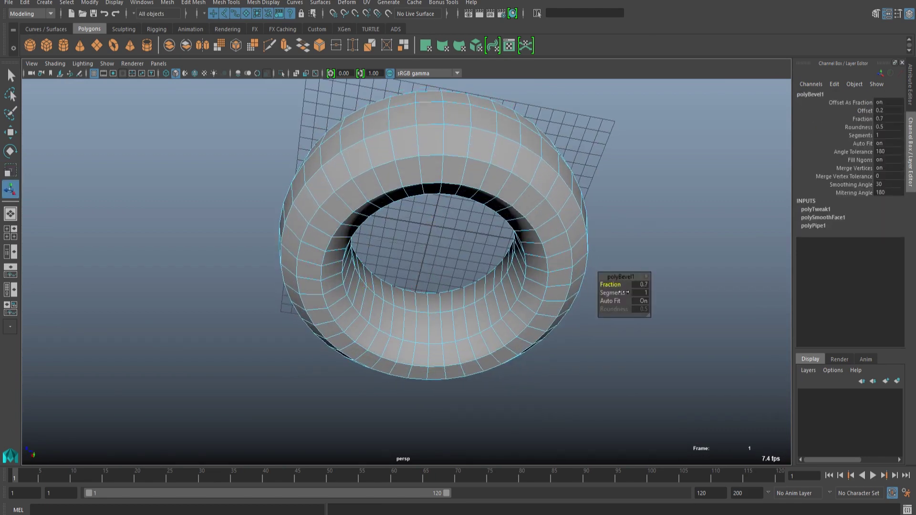
left_click_drag(470, 167, 455, 325, "alt")
right_click_drag(458, 286, 493, 258)
left_click(652, 200)
key("ctrl+z")
- Scale the tyre to 9.914 in X and Z and 12.737 in Y, with Translate Y at 5.393
left_click_drag(652, 200, 554, 267, "alt")
left_click(687, 256)
right_click_drag(687, 255, 446, 262, "alt")
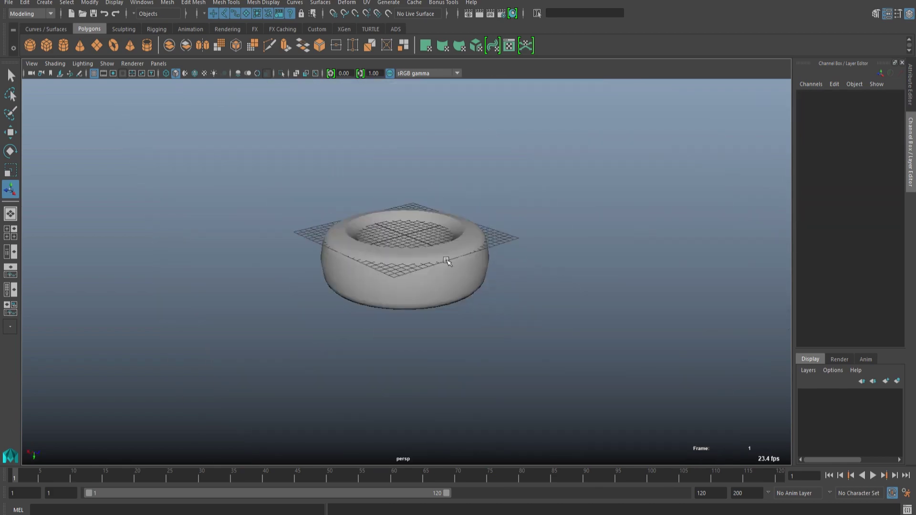
left_click(445, 262)
key("space")
key("r")
left_click_drag(412, 149, 419, 118)
left_click_drag(419, 156, 420, 130)
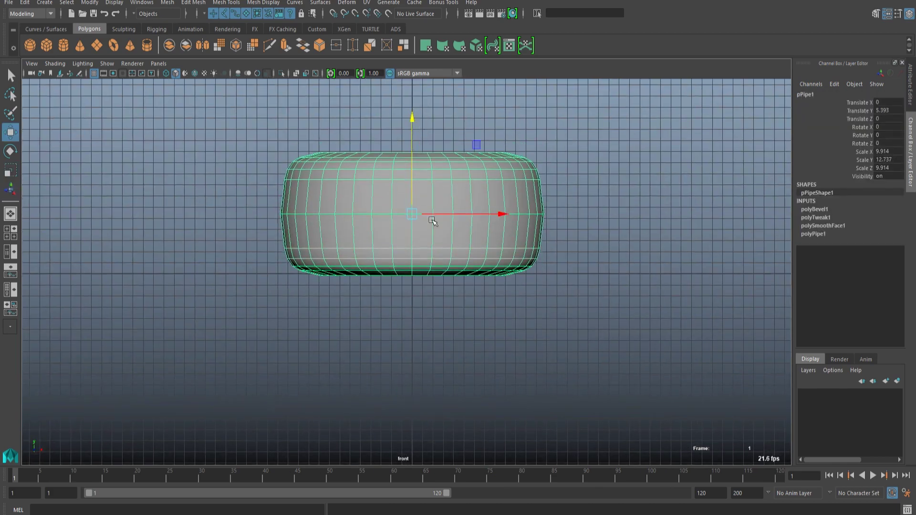
key("space")
- Rescale the tyre to 10.181 in X and Z and 11.852 in Y
left_click(479, 310)
left_click_drag(478, 311, 444, 199, "alt")
left_click(444, 200)
left_click(191, 306)
right_click_drag(190, 305, 433, 313, "alt")
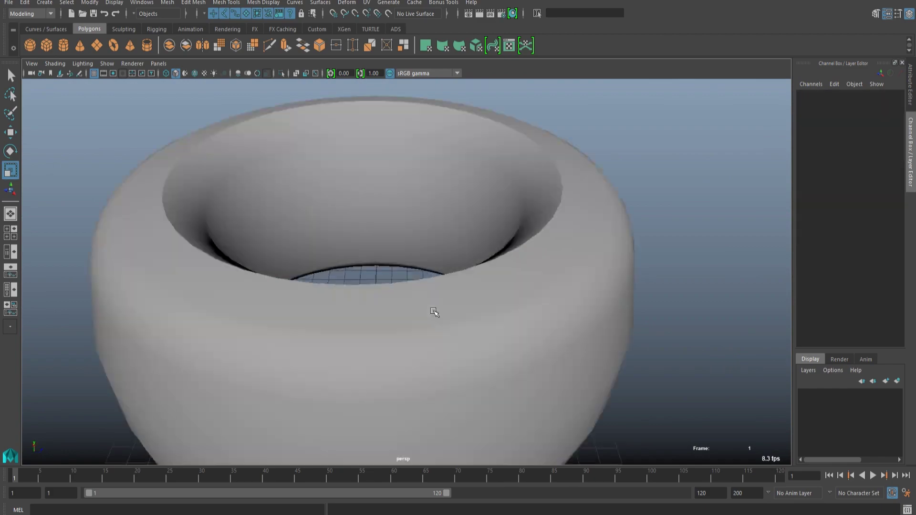
- Apply a second bevel to the tyre's edge loops to round its profile further
left_click(525, 310)
right_click_drag(553, 305, 559, 258)
key("t")
left_click_drag(560, 258, 484, 282, "alt")
key("F8")
left_click(485, 281)
right_click_drag(484, 282, 513, 291, "alt")
left_click(513, 291)
left_click_drag(513, 290, 482, 261, "alt")
left_click(516, 235)
right_click_drag(482, 261, 399, 132, "alt")
left_click_drag(399, 133, 421, 197, "alt")
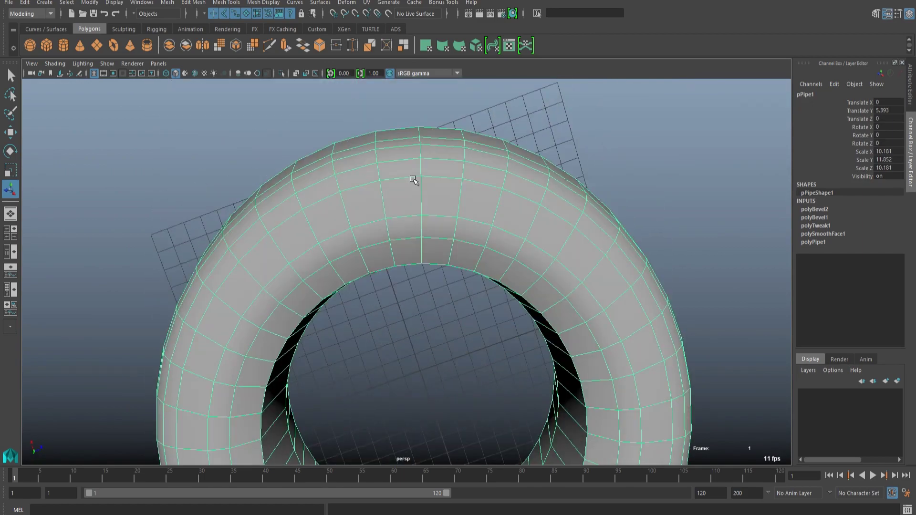
- Try to select alternating face patches around the tyre's outer edge in the top view
key("F11")
left_click_drag(429, 164, 378, 324, "alt")
right_click_drag(396, 114, 220, 374, "alt")
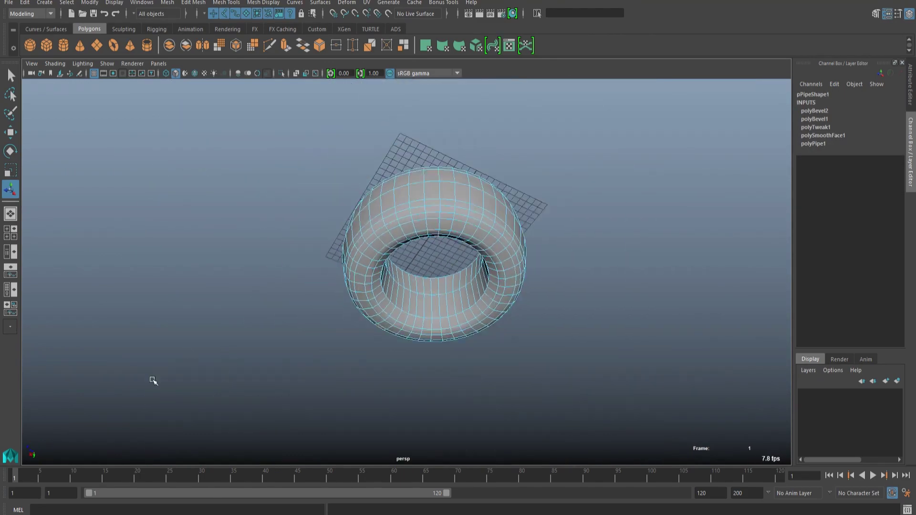
left_click_drag(221, 375, 403, 371, "alt")
key("space")
key("space")
key("space")
key("space")
right_click_drag(504, 324, 685, 289, "alt")
middle_click_drag(684, 289, 516, 253, "alt")
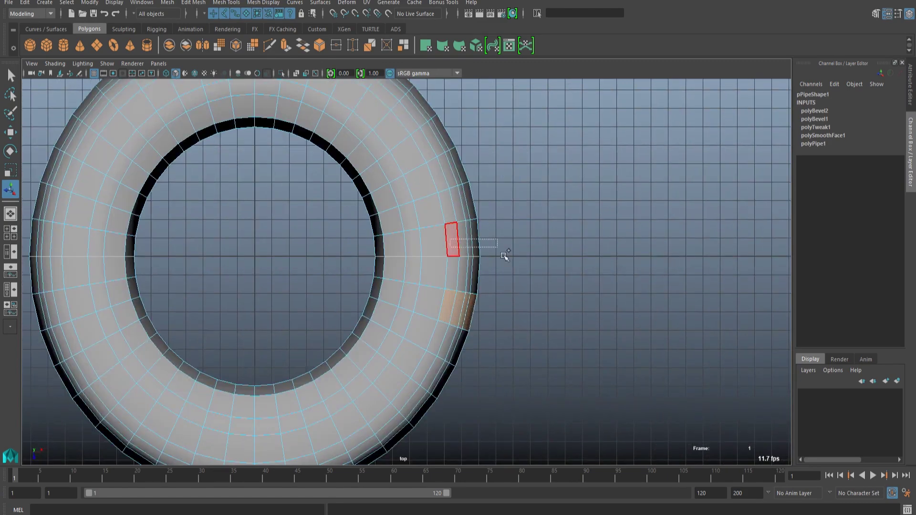
left_click_drag(464, 245, 497, 240, "shift")
middle_click_drag(496, 241, 518, 296, "alt")
left_click_drag(467, 227, 503, 226, "shift")
middle_click_drag(507, 440, 573, 293, "alt")
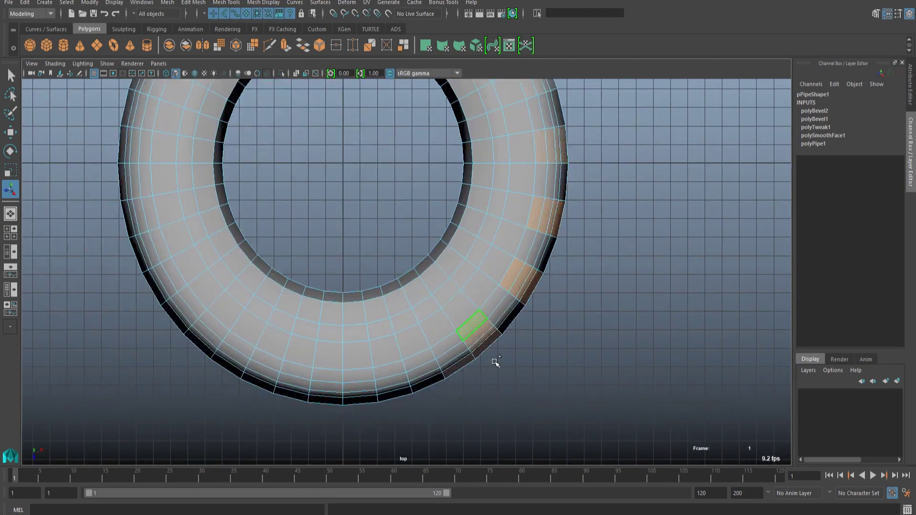
left_click_drag(495, 361, 498, 366, "shift")
left_click(555, 344)
right_click_drag(487, 261, 560, 189)
right_click_drag(547, 224, 517, 228, "alt")
middle_click_drag(535, 186, 522, 274, "alt")
right_click_drag(523, 239, 526, 179)
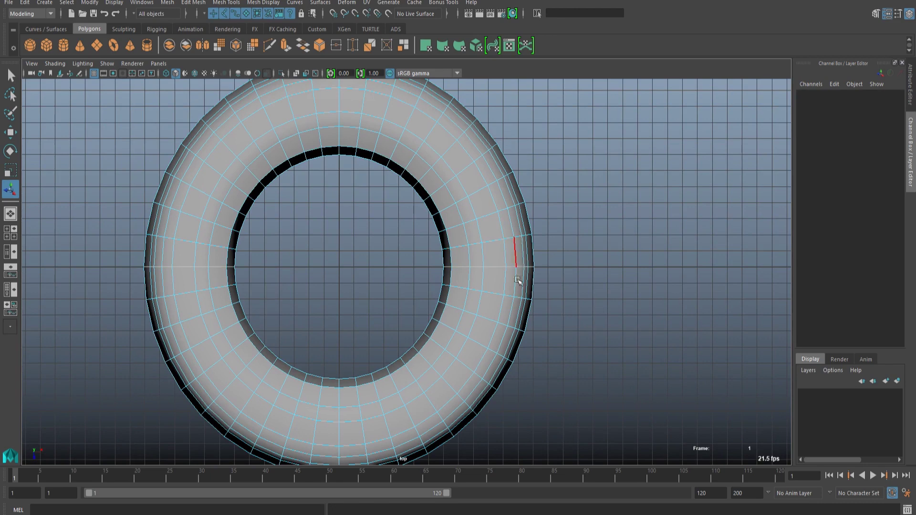
left_click_drag(537, 265, 539, 265)
middle_click_drag(498, 425, 558, 443, "alt")
mouse_move(528, 305)
right_mouse_down()
mouse_move(556, 277)
mouse_move(538, 290)
right_mouse_up()
key("space")
left_click_drag(537, 248, 530, 264, "alt")
left_click(613, 229)
key("space")
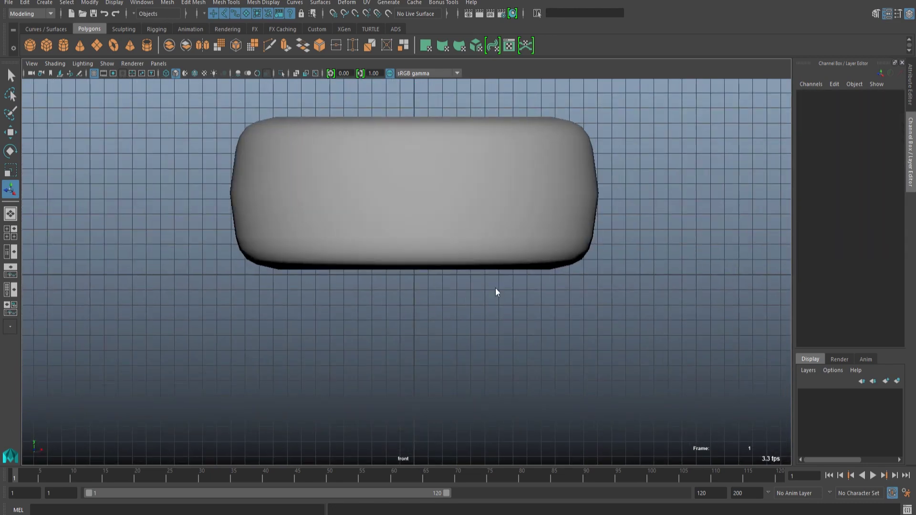
- Duplicate the tyre and scale the copy to 10.231 in X and Z and 11.91 in Y
key("space")
right_click_drag(559, 300, 561, 282, "alt")
left_click(561, 280)
key("ctrl+d")
left_click_drag(405, 296, 406, 294)
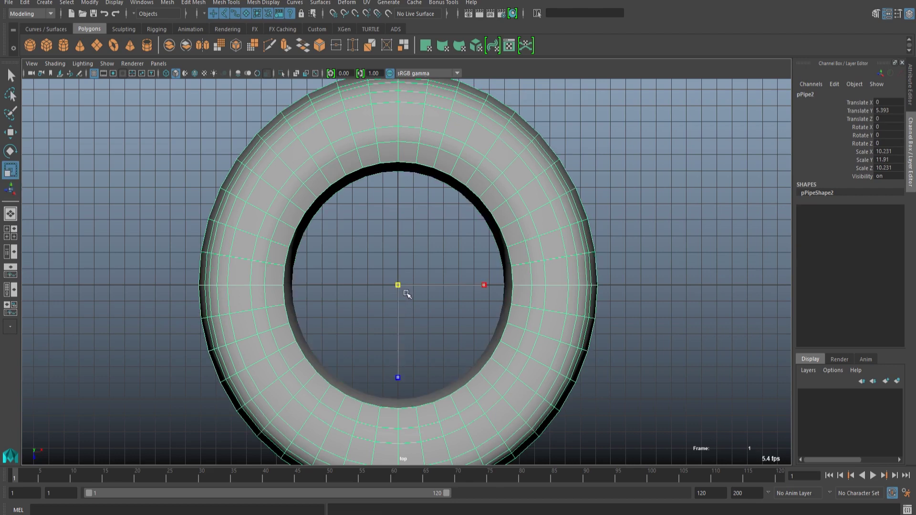
- Extract one column of faces from the duplicate's outer edge as a separate strip and delete the rest of the copy
key("F11")
left_click_drag(593, 284, 571, 281)
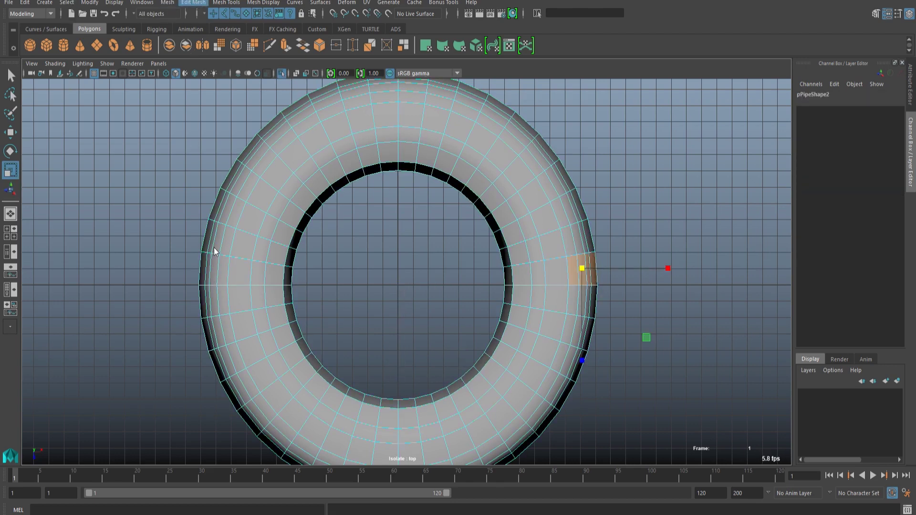
left_click(659, 140)
left_click(548, 201)
key("Delete")
left_click(281, 73)
left_click(596, 275)
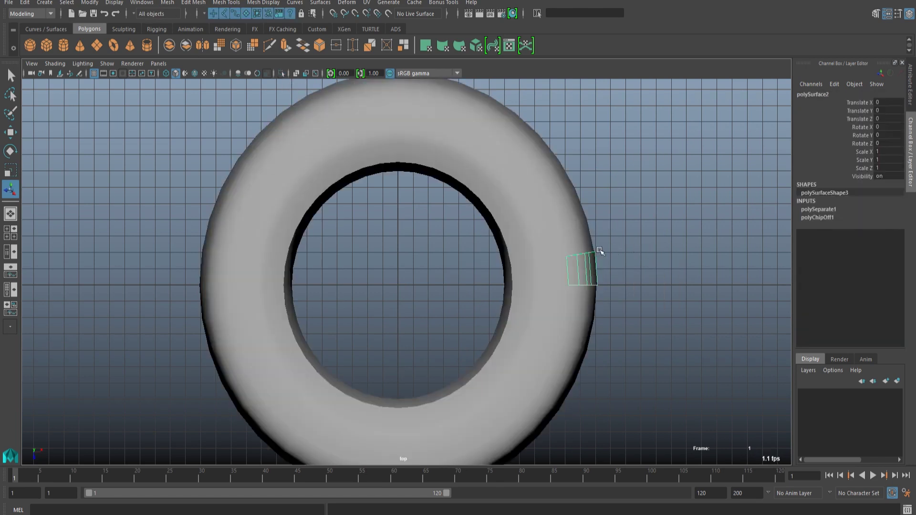
- Select all faces of the separated strip and extrude them outward from the tyre to give the strip thickness
key("space")
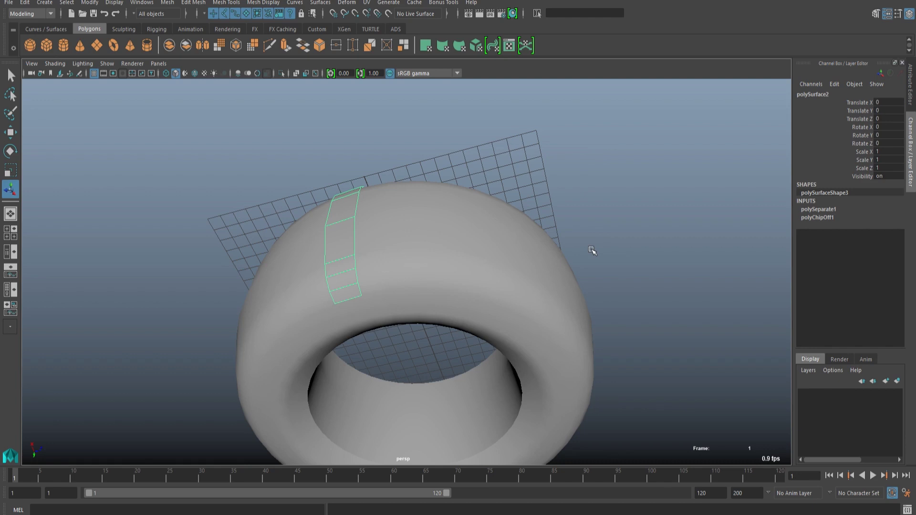
scroll(480, 305, "up", 5)
left_click_drag(481, 304, 512, 458, "alt")
left_click(511, 458)
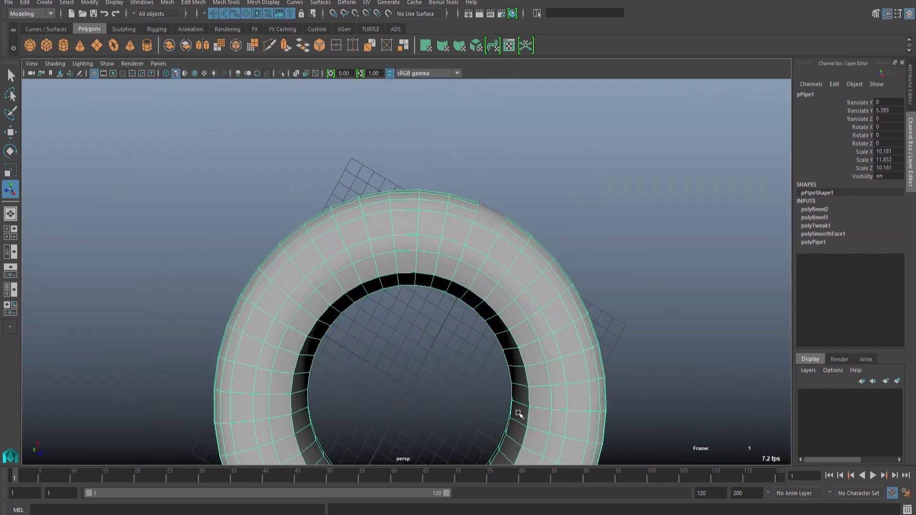
scroll(576, 288, "up", 5)
left_click(648, 250)
right_click_drag(647, 267, 646, 310)
left_click_drag(715, 333, 163, 124)
left_click(286, 46)
middle_click_drag(658, 255, 484, 257, "alt")
left_click(591, 137)
left_click_drag(609, 152, 629, 195, "alt")
left_click_drag(489, 208, 504, 179)
- Shift the strip's vertex rows alternately sideways in the side view to form a zigzag tread block
left_click_drag(677, 229, 486, 245, "alt")
left_click_drag(460, 238, 389, 242)
scroll(381, 434, "down", 5)
key("space")
middle_click_drag(713, 235, 611, 266, "alt")
key("space")
key("q")
key("F8")
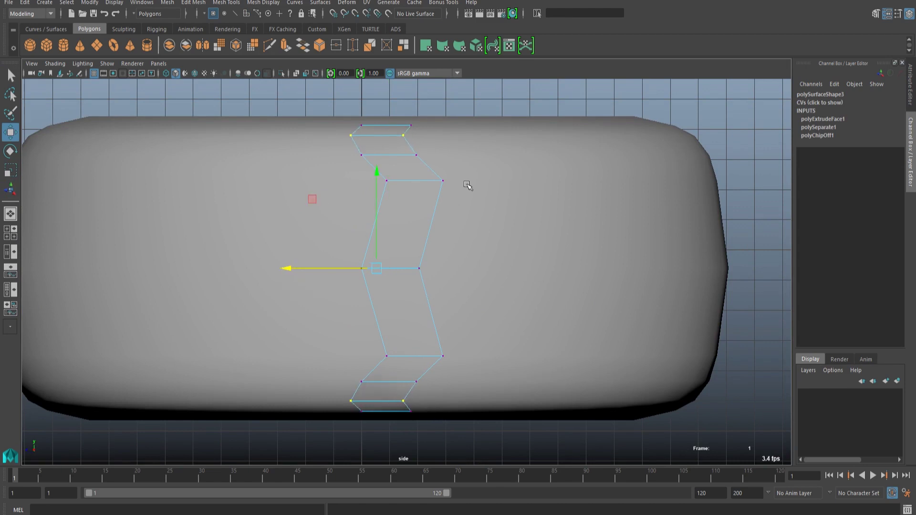
key("F8")
left_click(453, 327)
key("F8")
left_click_drag(491, 432, 458, 102)
key("F8")
left_click(421, 319)
- Bevel the crosswise edges at the tread strip's upper bends with a fraction of 0.2
key("space")
key("space")
left_click_drag(382, 215, 484, 295, "alt")
scroll(484, 295, "up", 4)
left_click(390, 269)
middle_click_drag(392, 271, 424, 384, "alt")
key("F8")
left_click_drag(382, 249, 586, 294, "alt")
key("ctrl+b")
left_click_drag(452, 269, 329, 238, "alt")
scroll(530, 295, "down", 3)
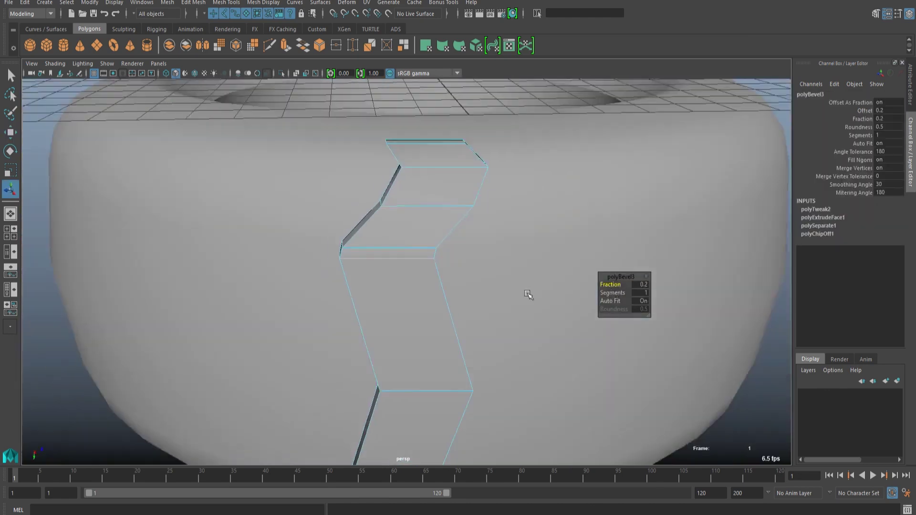
- Delete the narrow bevelled faces across the tread strip's upper bend to leave a gap between two blocks
left_click_drag(530, 295, 456, 192, "alt")
scroll(451, 189, "up", 3)
left_click(438, 138)
left_click_drag(439, 138, 480, 299, "alt")
key("Delete")
scroll(394, 148, "down", 5)
scroll(477, 149, "up", 2)
scroll(476, 150, "down", 2)
- Delete the strip's faces below the tyre's middle edge row, keeping the upper half
left_click(492, 314)
left_click(452, 327)
left_click(468, 335)
right_click_drag(451, 327, 471, 305)
left_click_drag(411, 298, 546, 431)
key("Delete")
key("ctrl+z")
left_click_drag(473, 183, 511, 245, "alt")
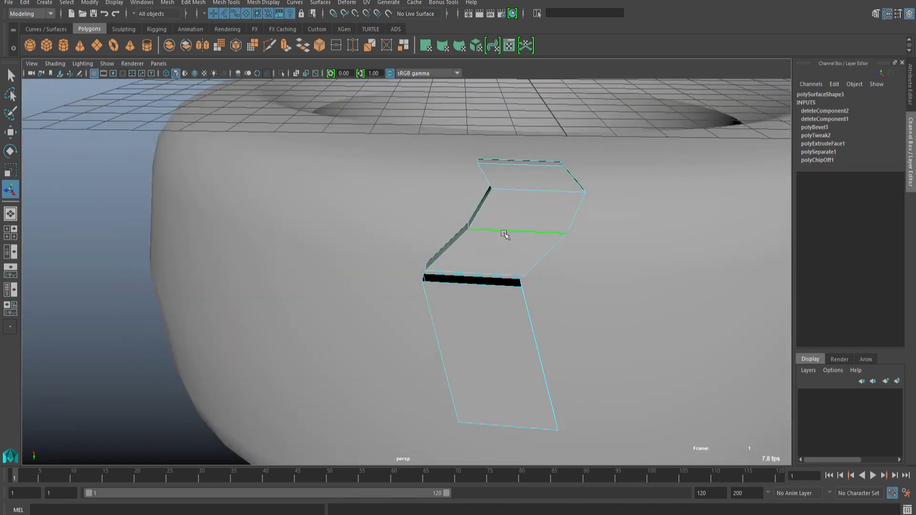
- Return to object selection and turn on wireframe display over the shaded surfaces
left_click(505, 234)
key("w")
key("4")
key("5")
key("F8")
left_click(85, 157)
left_click(167, 224)
- Put the tyre on a new display layer and set that layer to reference
mouse_move(396, 329)
left_mouse_down("alt")
mouse_move(413, 278)
mouse_move(452, 219)
mouse_move(446, 224)
left_mouse_up("alt")
scroll(420, 267, "up", 4)
left_click(429, 258)
right_click_drag(444, 215, 375, 204)
left_click(566, 241)
left_click(829, 397)
left_click(829, 397)
- Move the upper block's third vertex row sideways so the segment above it runs straight down
left_click(461, 196)
right_click_drag(448, 203, 380, 204)
left_click_drag(380, 204, 585, 245)
left_click_drag(544, 215, 549, 221)
scroll(488, 348, "down", 4)
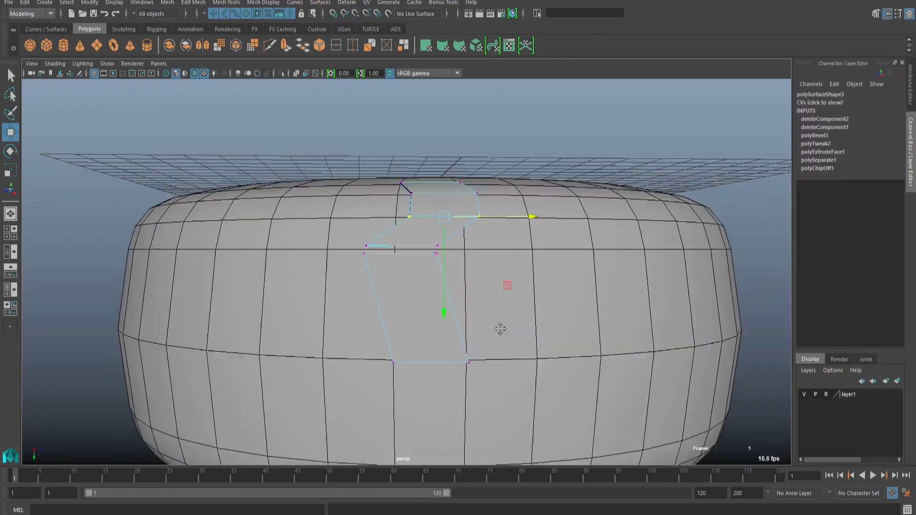
- Move the vertices at the strip's lower end along X to fit them to the tyre surface
middle_click_drag(489, 347, 507, 300, "alt")
scroll(507, 301, "up", 3)
left_click_drag(507, 300, 491, 353, "alt")
middle_click_drag(491, 353, 483, 340, "alt")
left_click_drag(483, 340, 394, 378, "alt")
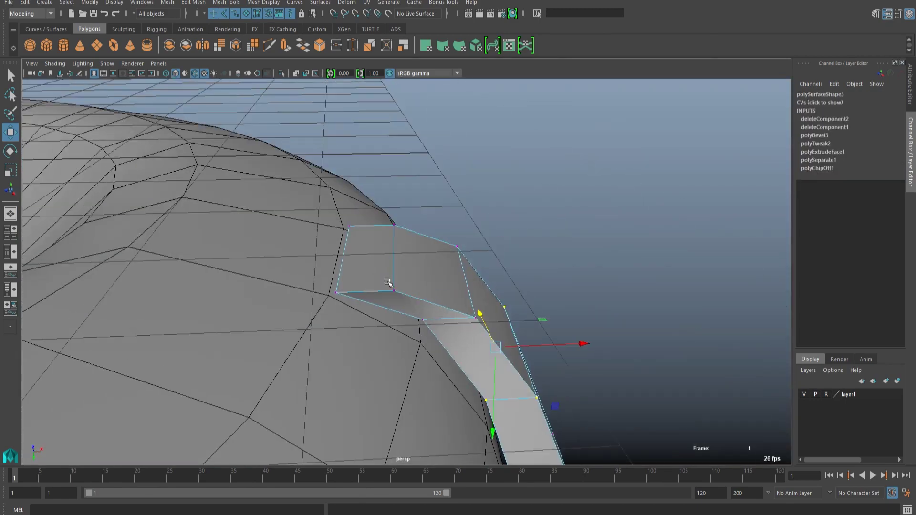
left_click_drag(398, 251, 506, 281, "alt")
left_click_drag(447, 253, 518, 316, "alt")
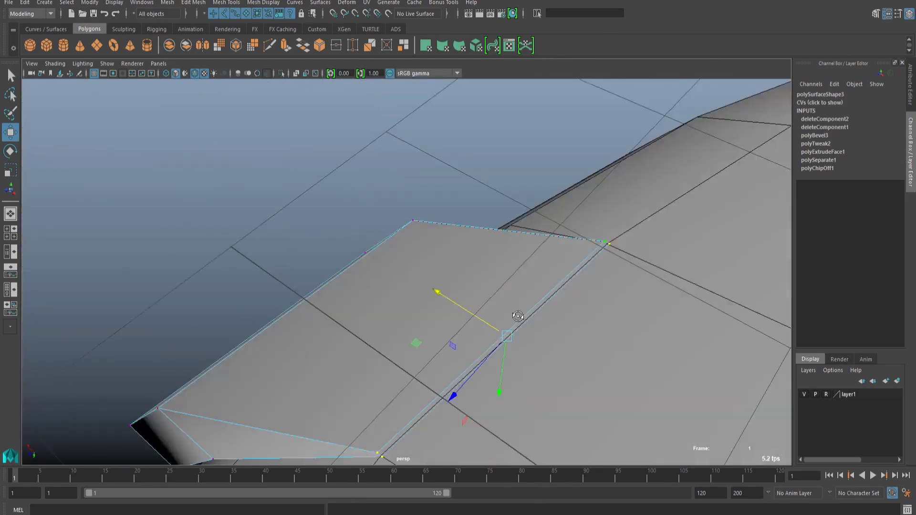
left_click(518, 316)
scroll(462, 282, "down", 5)
- Insert a crosswise edge loop through the middle of the lower tread block
right_click_drag(462, 282, 496, 253)
left_click_drag(496, 253, 439, 282, "alt")
left_click(502, 202)
left_click(440, 283)
scroll(439, 283, "up", 4)
right_click_drag(439, 283, 440, 248)
left_click_drag(439, 248, 294, 260, "alt")
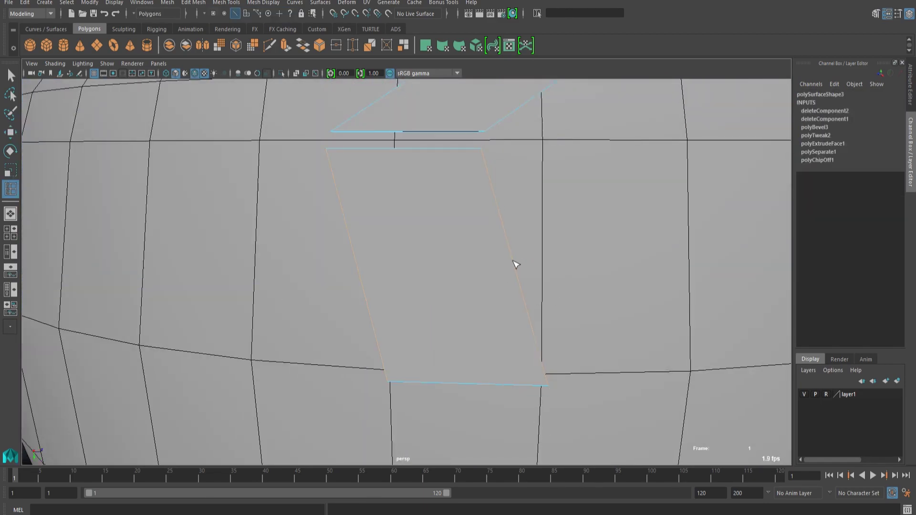
mouse_move(449, 275)
left_mouse_down("alt")
mouse_move(582, 301)
mouse_move(449, 281)
left_mouse_up("alt")
- Shift the lower block's new edge loop sideways to form a bend in the block
key("q")
scroll(450, 282, "down", 5)
key("w")
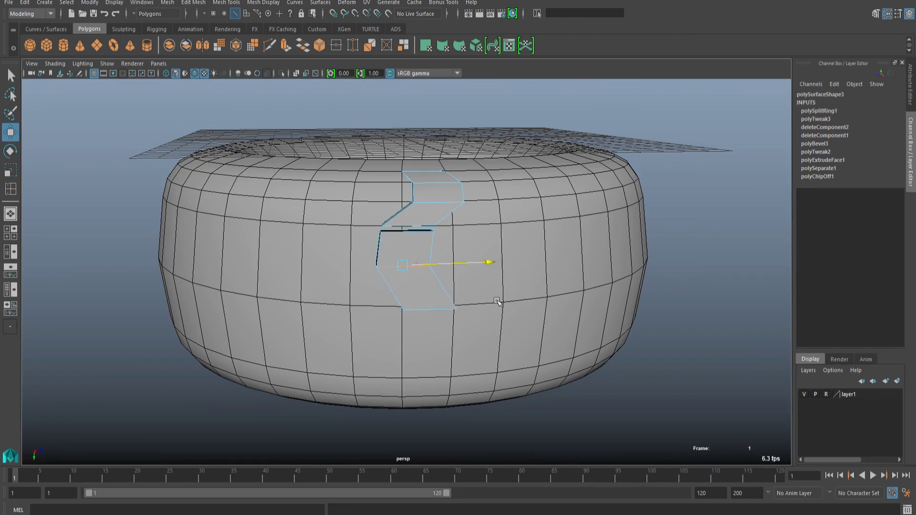
scroll(409, 260, "up", 3)
left_click_drag(408, 260, 436, 269, "alt")
scroll(436, 268, "up", 3)
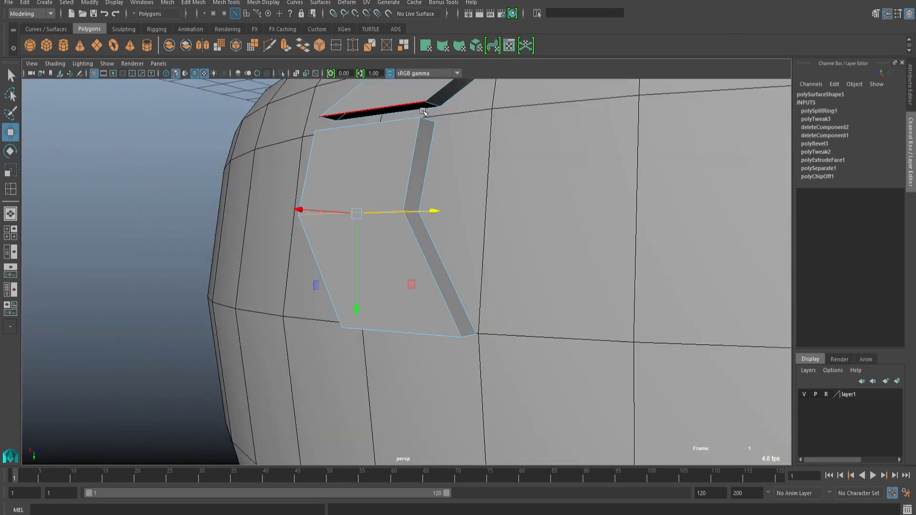
- Fill the open border of the upper block at the gap and isolate the tread strip in the view
left_click_drag(428, 235, 490, 272, "alt")
left_click(167, 3)
left_click(184, 62)
left_click(281, 73)
left_click_drag(468, 305, 320, 344, "alt")
middle_click_drag(320, 345, 447, 302, "alt")
scroll(446, 302, "up", 2)
- Select and delete the unwanted face on the inner side of the isolated tread strip
right_click_drag(441, 205, 441, 243)
left_click(436, 164)
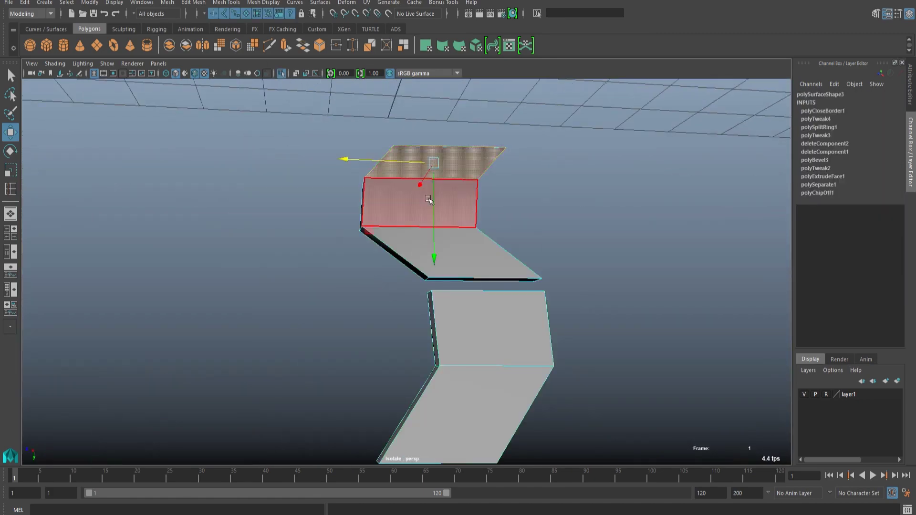
left_click(589, 408)
left_click_drag(588, 408, 448, 262, "alt")
- Bridge the two side edges at the upper block's gap end and reduce the bridge's divisions
left_click(441, 253)
left_click(532, 359, "shift")
right_click_drag(540, 365, 548, 470, "shift")
left_click_drag(545, 400, 654, 305, "alt")
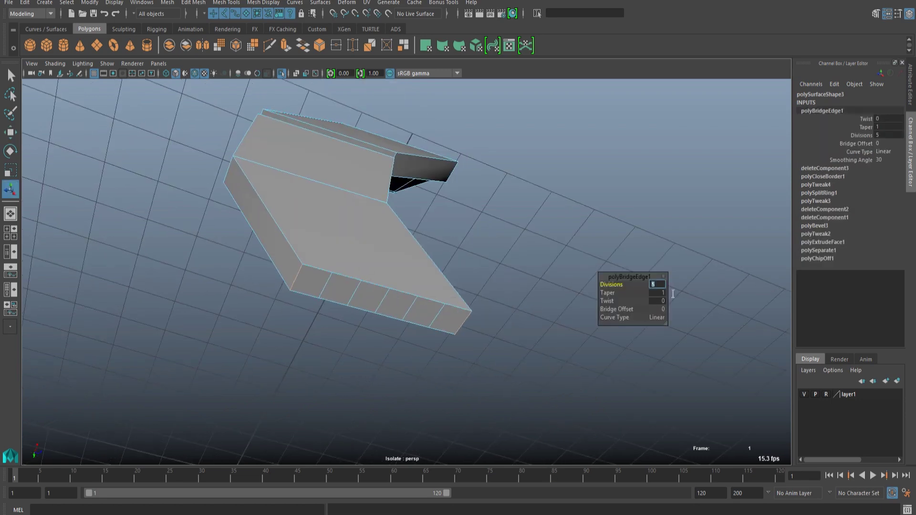
left_click_drag(608, 349, 390, 267, "alt")
- Bridge the two side edges at the lower block's gap end to close its opening
scroll(390, 268, "up", 4)
left_click(286, 272)
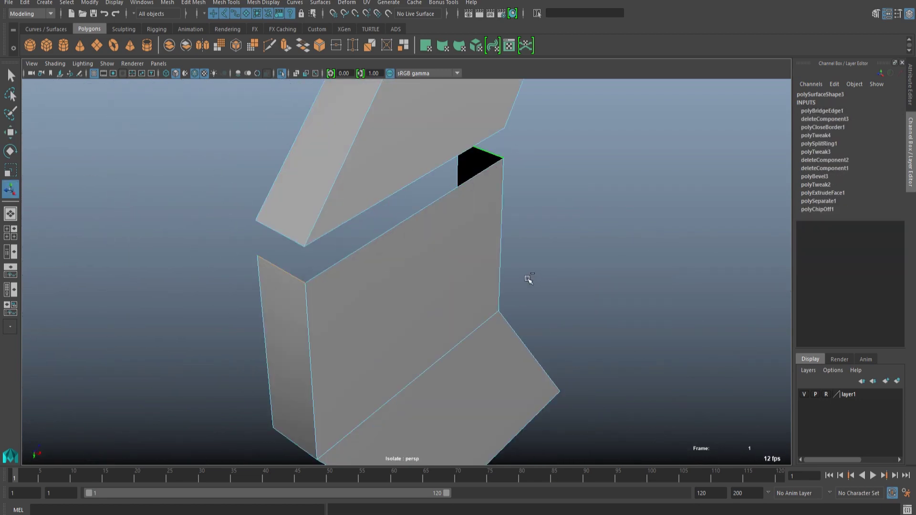
right_click_drag(225, 307, 232, 411, "shift")
left_click(676, 207)
scroll(676, 207, "down", 5)
- Bevel the selected edge loop of the tread blocks with a fraction of 0.5 and return to object selection
left_click_drag(677, 207, 484, 281, "alt")
scroll(488, 321, "up", 6)
left_click_drag(488, 321, 463, 253, "alt")
double_click(456, 187)
key("ctrl+b")
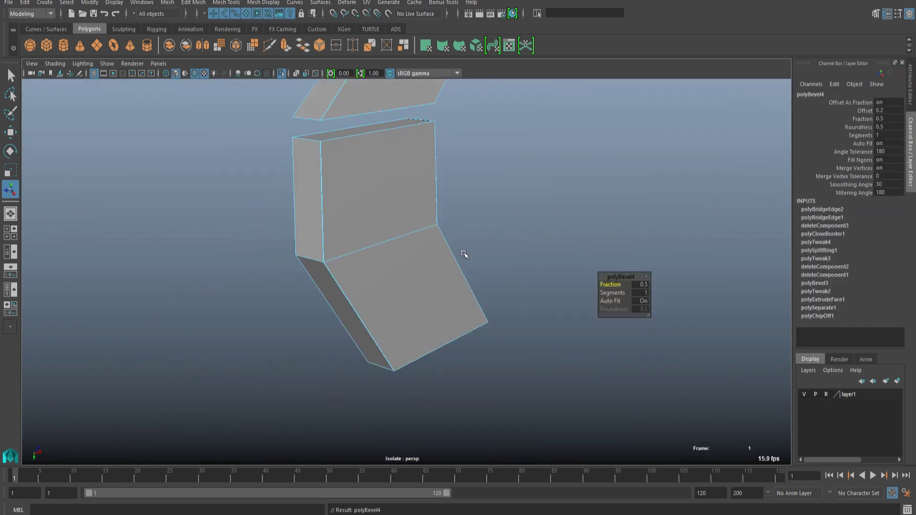
left_click_drag(587, 277, 530, 191, "alt")
right_click_drag(539, 186, 591, 141)
left_click(591, 141)
left_click_drag(591, 142, 488, 257, "alt")
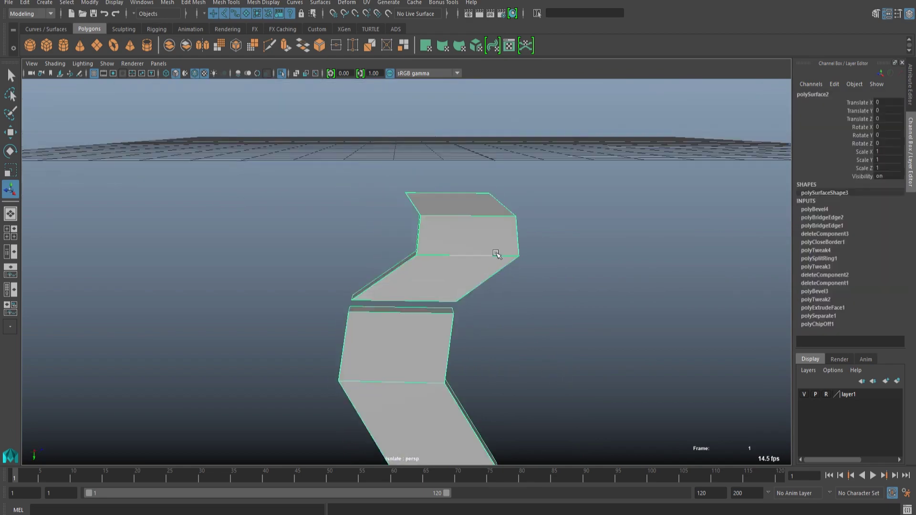
- Preview the tread strip smoothed, then restore its unsmoothed display
left_click(489, 258)
key("3")
left_click(527, 279)
left_click(496, 267)
key("1")
left_click(520, 296)
- Check the lower block's edges, then end the isolated view to show the tyre again
left_click_drag(519, 296, 379, 280, "alt")
scroll(523, 313, "up", 4)
right_click_drag(380, 280, 380, 229)
left_click_drag(379, 229, 615, 210, "alt")
left_click(380, 270)
right_click_drag(616, 210, 663, 164)
left_click(663, 165)
left_click(282, 73)
left_click_drag(343, 153, 389, 235, "alt")
scroll(406, 250, "down", 6)
- Try to mirror the tread strip in the -Y direction with merging
left_click(429, 210)
key("w")
left_click_drag(425, 92, 360, 163, "alt")
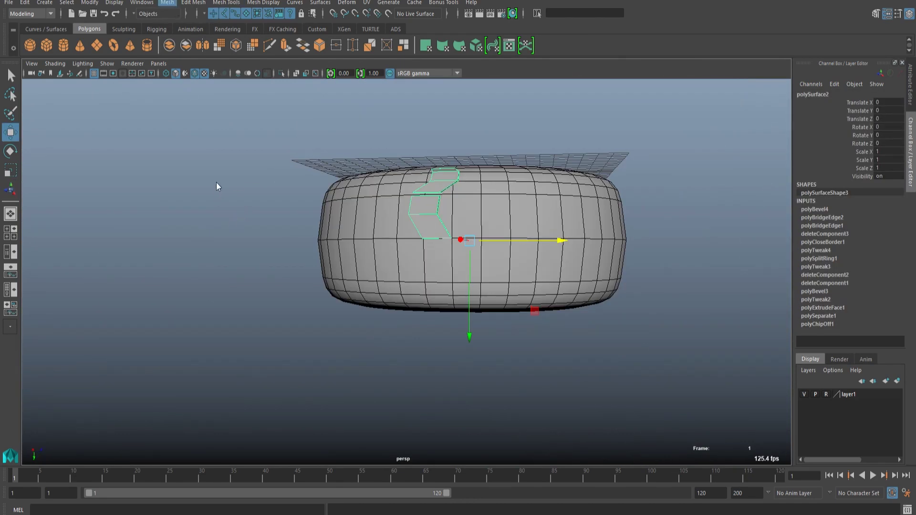
left_click_drag(485, 285, 871, 164, "alt")
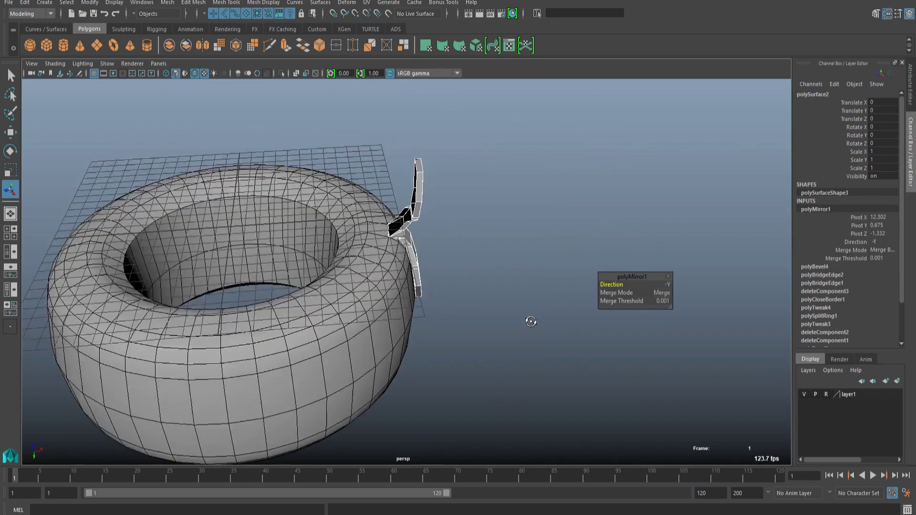
- Undo the mirror and mirror the tread strip in the +Y direction with a merge threshold of 0.001
key("ctrl+z")
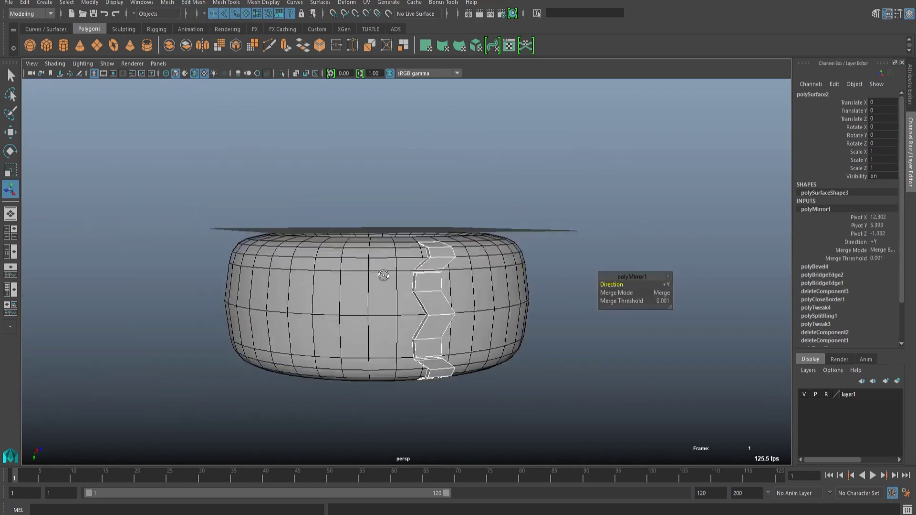
left_click_drag(384, 327, 628, 313, "alt")
left_click(554, 206)
left_click_drag(555, 206, 403, 259, "alt")
- Check the vertices along the mirrored strip's centre seam
scroll(401, 189, "up", 5)
scroll(400, 188, "down", 5)
left_click(463, 251)
key("w")
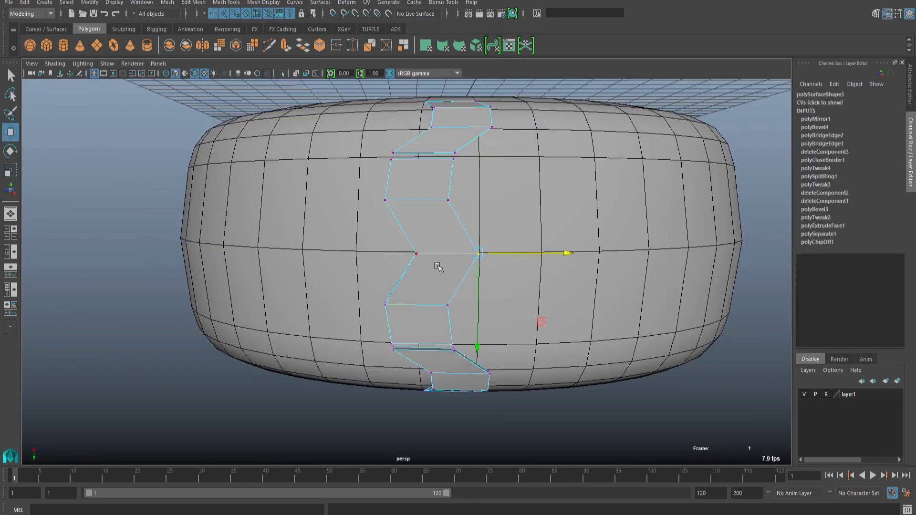
key("ctrl+z")
- Duplicate the mirrored tread strip in the top view and delete the copy
scroll(515, 270, "down", 3)
left_click_drag(515, 270, 414, 305, "alt")
left_click(456, 372)
left_click(414, 306)
key("space")
key("space")
right_click_drag(423, 334, 398, 301, "alt")
middle_click_drag(397, 300, 404, 217, "alt")
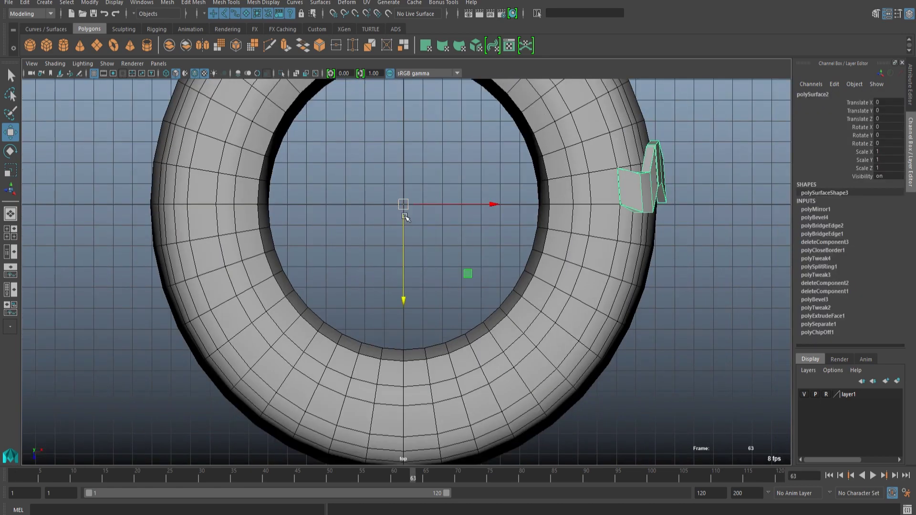
key("ctrl+d")
key("Delete")
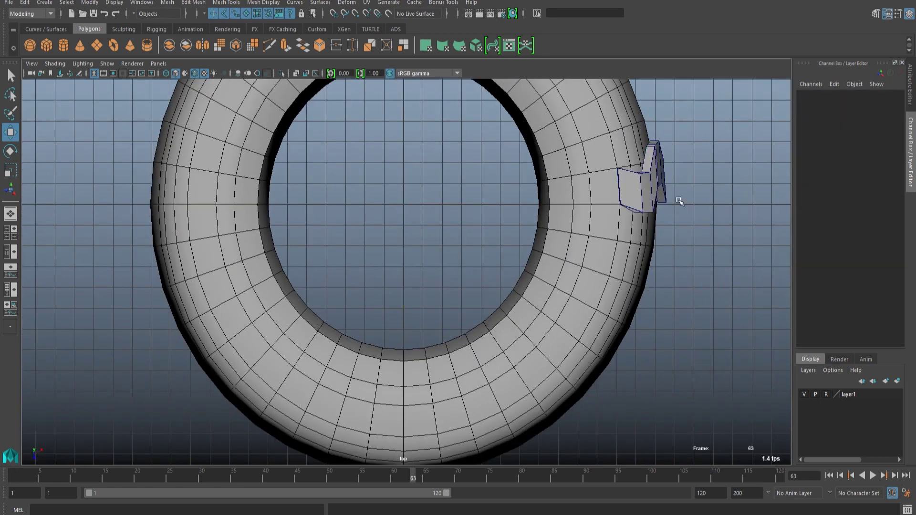
- Delete the mirrored strip's construction history and return to the perspective view
left_click_drag(680, 166, 577, 249)
left_click(143, 107)
key("space")
key("space")
left_click(443, 348)
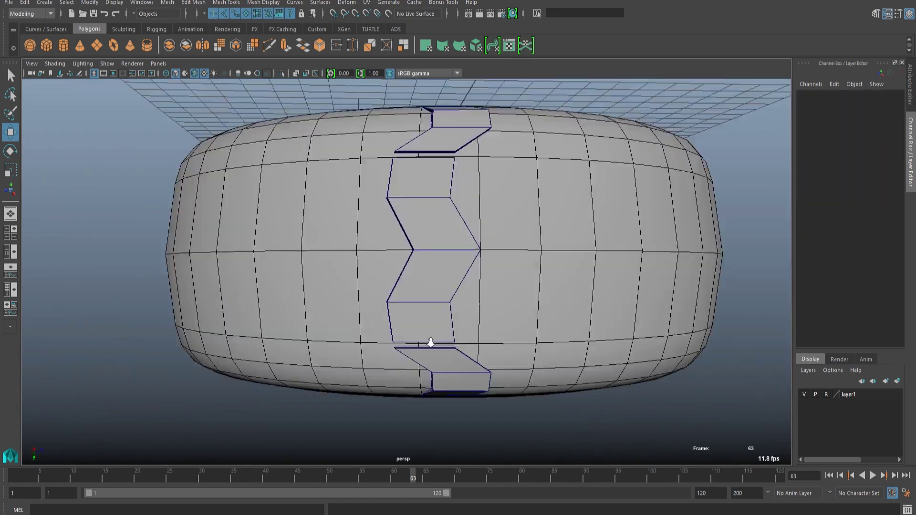
- Apply automatic UV mapping to the mirrored tread strip
right_click_drag(444, 347, 481, 305, "alt")
left_click_drag(482, 306, 448, 277, "alt")
left_click(448, 276)
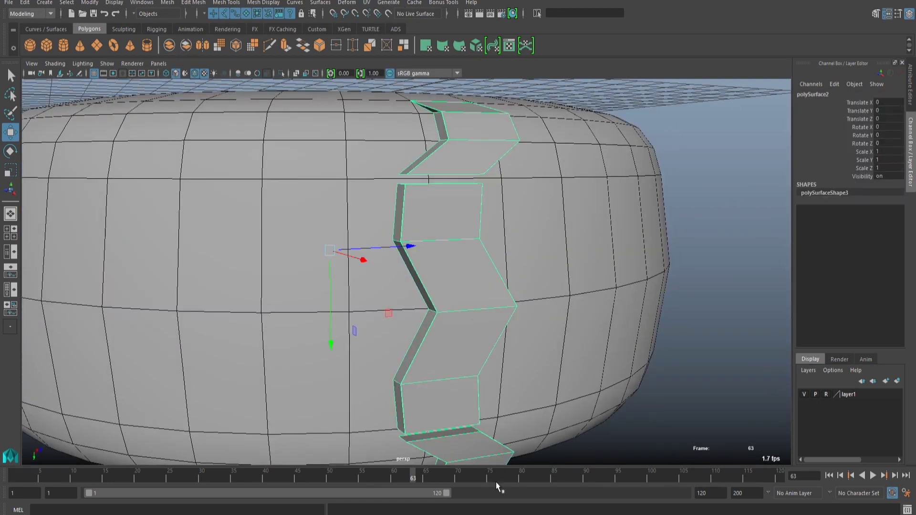
left_click(367, 2)
left_click(389, 75)
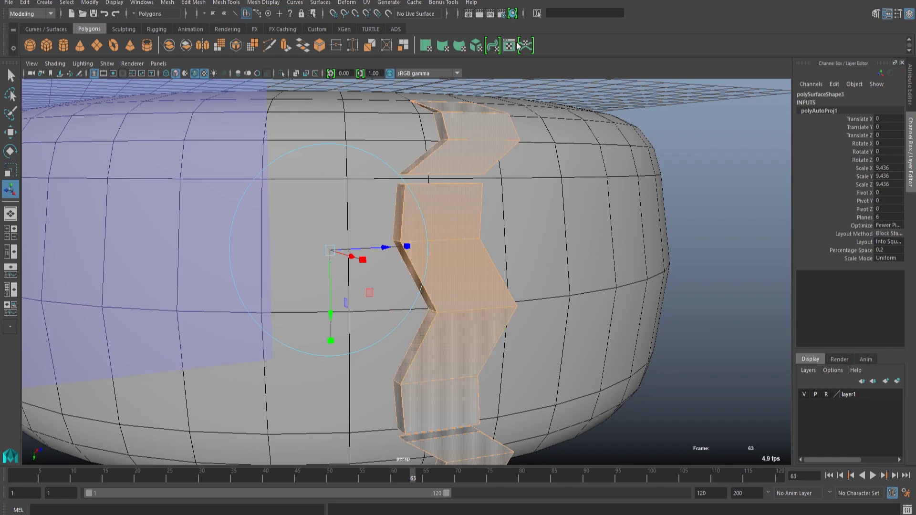
key("F8")
left_click(602, 190)
right_click_drag(602, 190, 482, 248, "alt")
left_click_drag(482, 248, 482, 267, "alt")
left_click(482, 266)
- Undo the automatic mapping, the history deletion and the mirroring of the tread strip
key("ctrl+z")
key("ctrl+z")
key("ctrl+z")
key("ctrl+z")
key("ctrl+z")
key("ctrl+z")
key("ctrl+z")
key("ctrl+z")
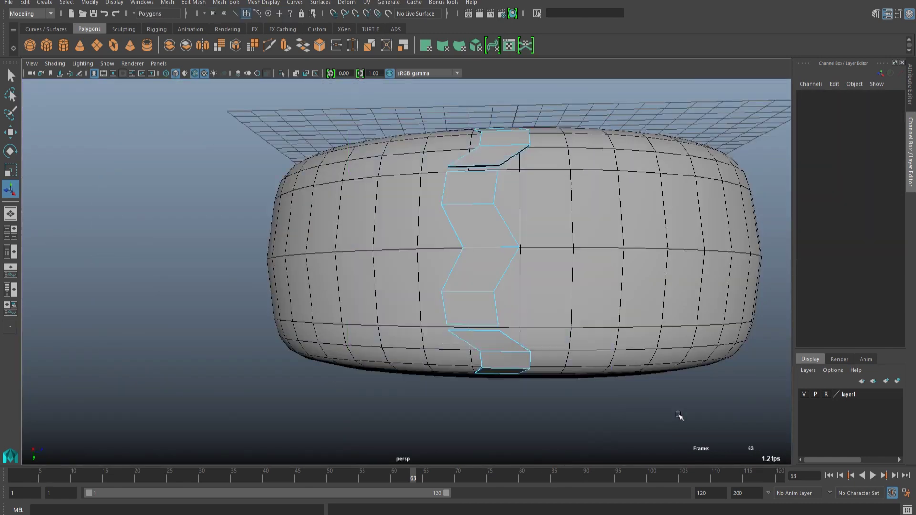
- Apply automatic UV mapping to the unmirrored upper half of the tread strip
left_click(483, 216)
scroll(524, 257, "up", 10)
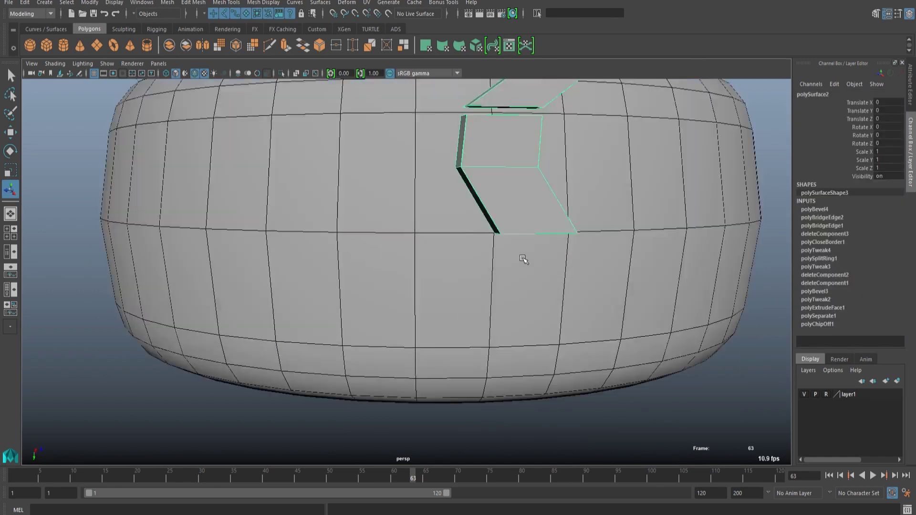
left_click(370, 3)
left_click(392, 70)
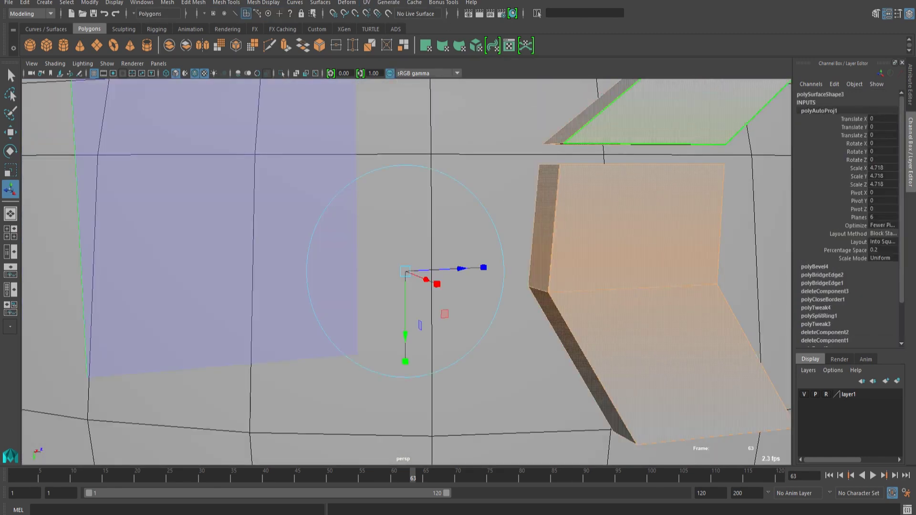
left_click(634, 154)
- Move and sew the tread strip's UV shells together along the shared block edges
key("F8")
key("F10")
left_click_drag(610, 258, 750, 394, "alt")
left_click(673, 183)
key("g")
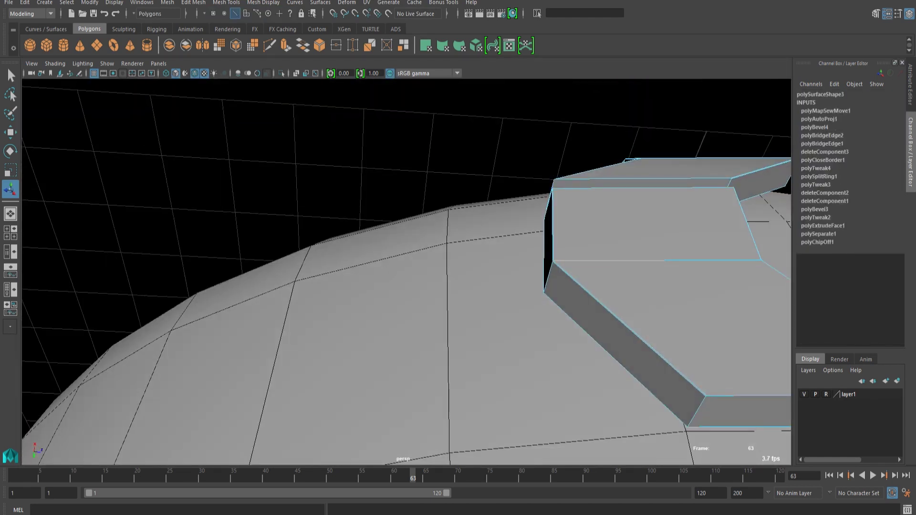
left_click_drag(711, 248, 725, 334, "alt")
right_click_drag(725, 333, 682, 321, "alt")
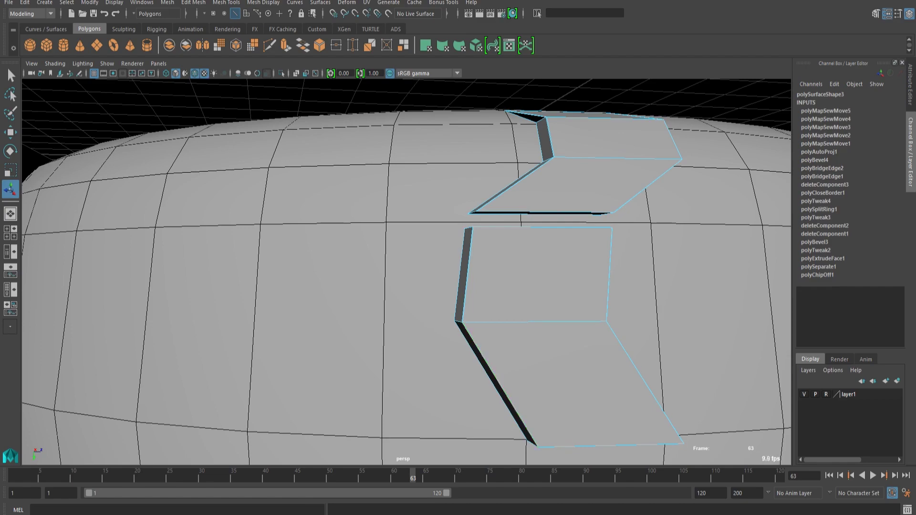
- Select the upper tread block's faces and apply a planar UV projection to them
right_click_drag(582, 310, 474, 339, "alt")
left_click_drag(474, 339, 567, 333, "alt")
left_click_drag(338, 330, 340, 348, "alt")
key("F11")
left_click(489, 192)
left_click(499, 208, "shift")
left_click(501, 241, "shift")
left_click_drag(546, 61, 396, 18, "alt")
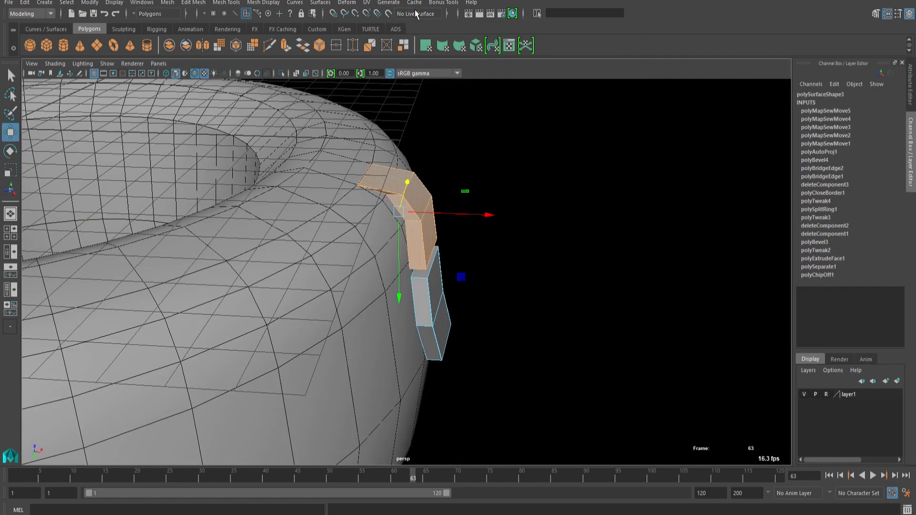
type("3.3")
key("Return")
- Reposition the upper block's UVs, straighten the UV border and unfold the shell
key("w")
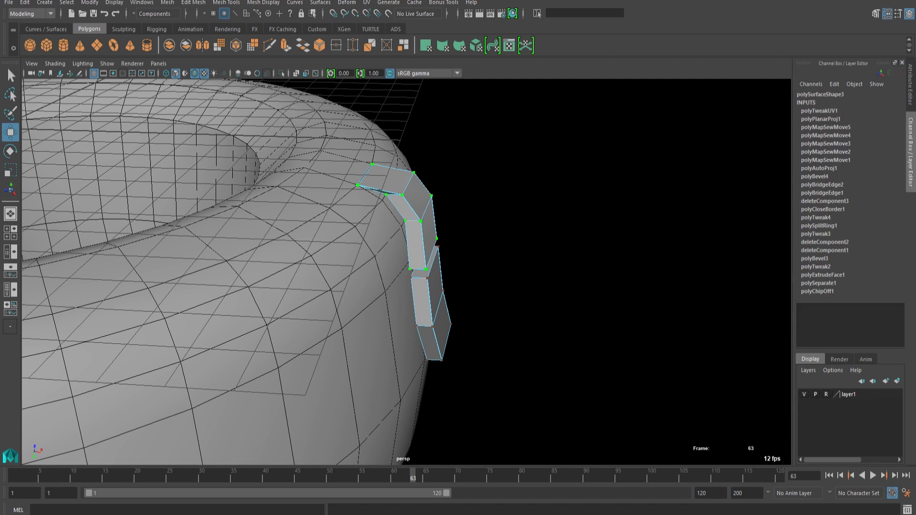
key("ctrl+z")
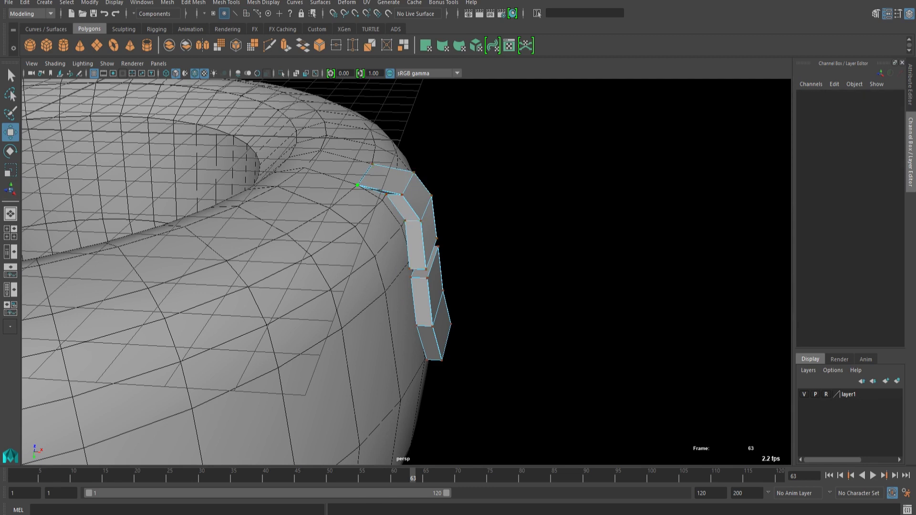
left_click(357, 185)
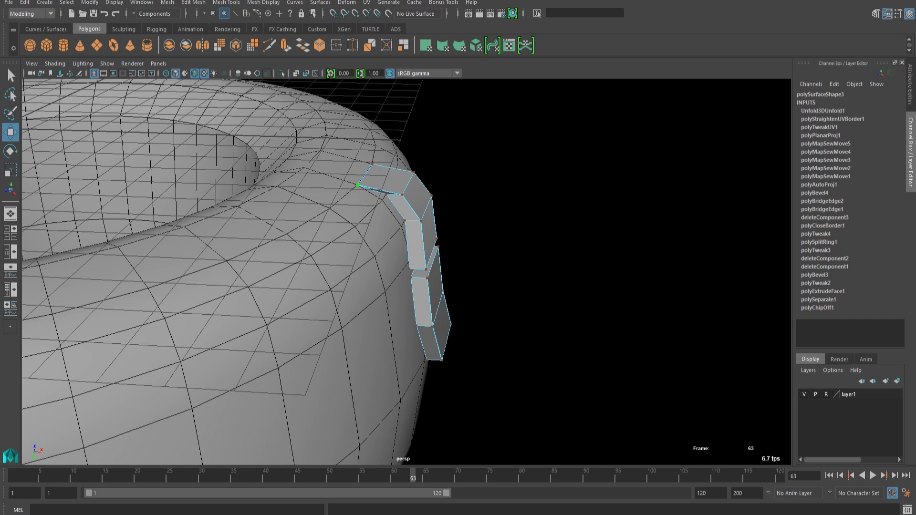
- Select the lower tread block's faces, apply a planar UV projection and unfold them
left_click_drag(563, 248, 461, 219, "alt")
right_click_drag(465, 244, 465, 281)
left_click(470, 271)
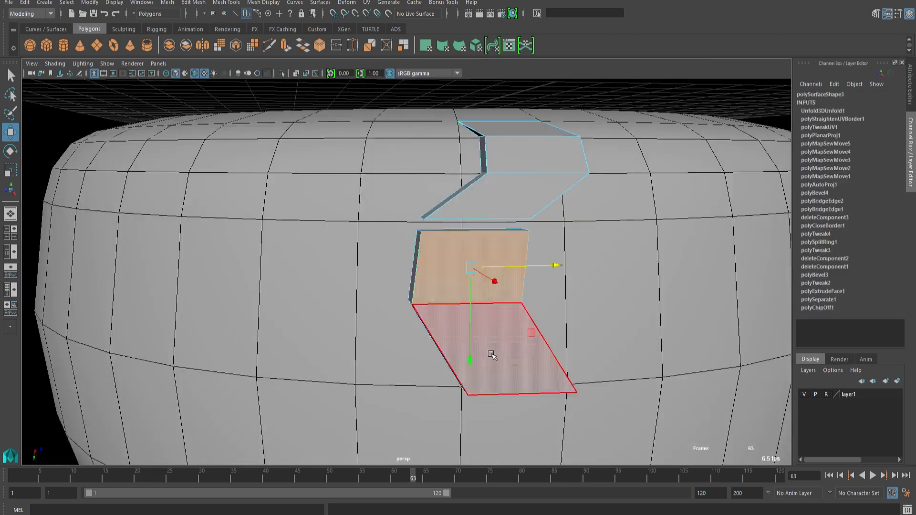
left_click(488, 325, "shift")
left_click_drag(405, 319, 501, 305, "alt")
double_click(430, 322)
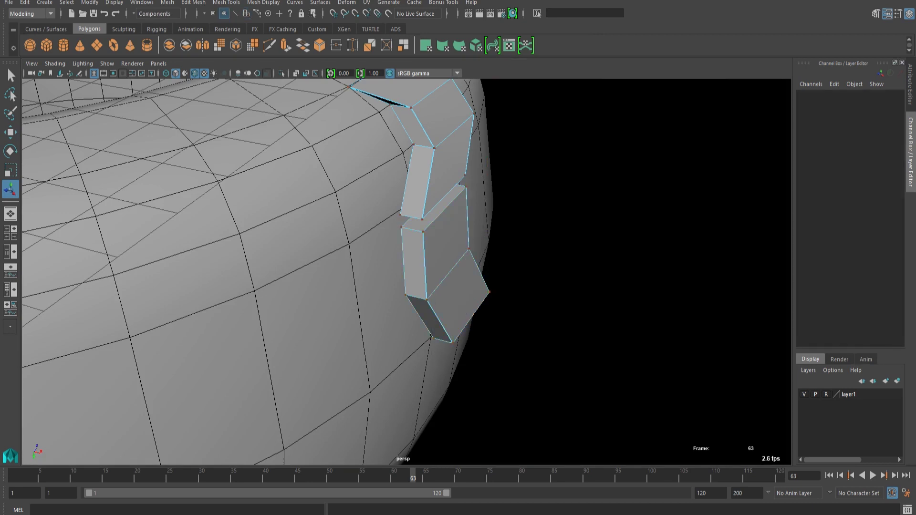
- Cut the tread strip's UVs along the chosen block edges and unfold the selected UVs
key("F10")
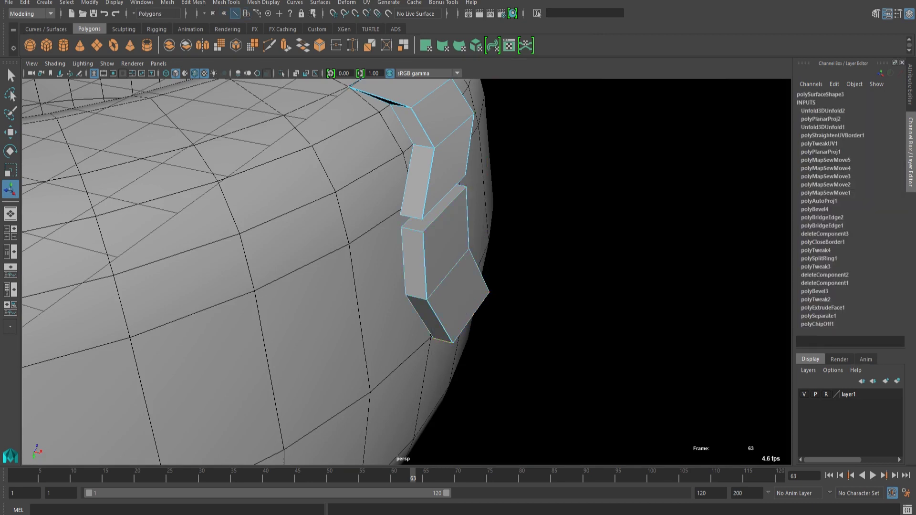
key("shift+x")
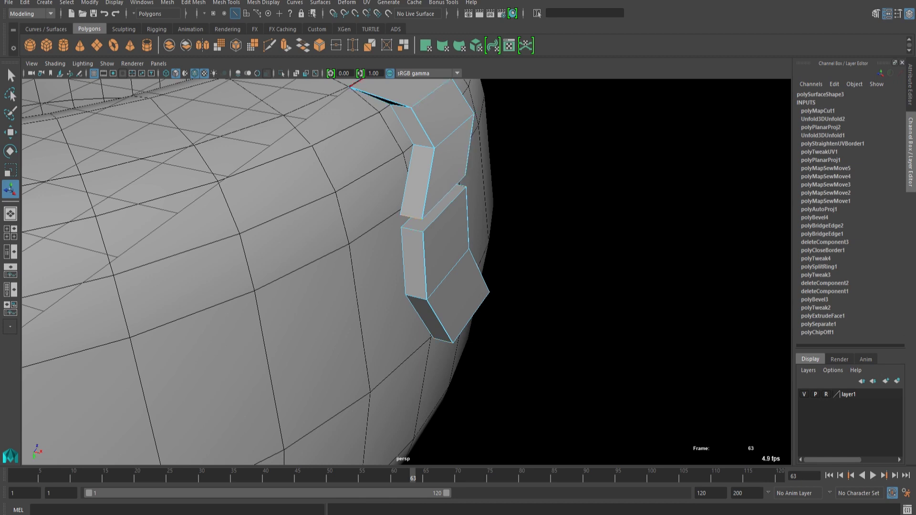
key("F9")
left_click_drag(392, 223, 435, 309)
key("ctrl+u")
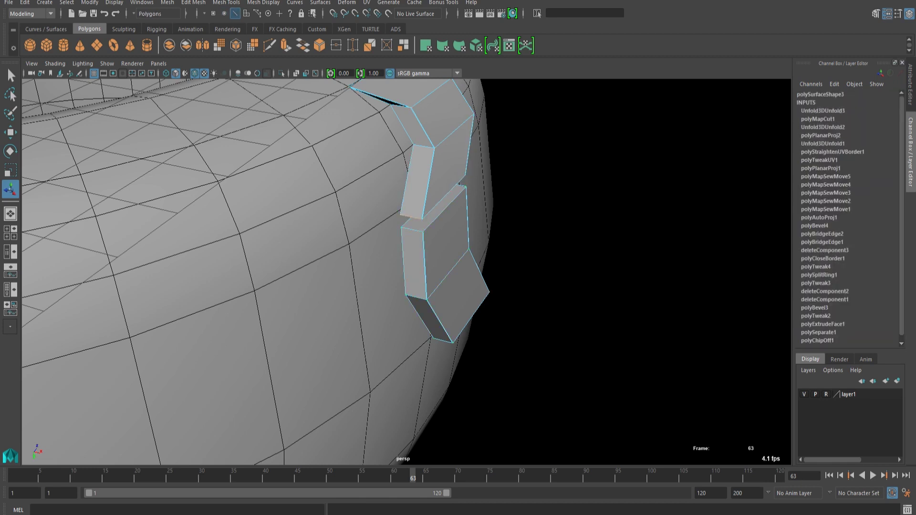
- Cut further UV edges on the tread blocks, unfold them and adjust the resulting UV shells
key("shift+x")
key("F9")
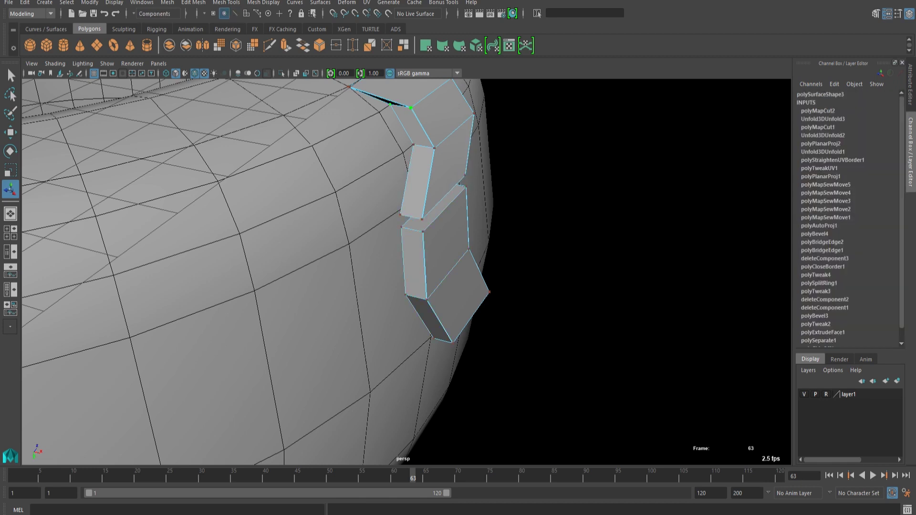
key("ctrl+u")
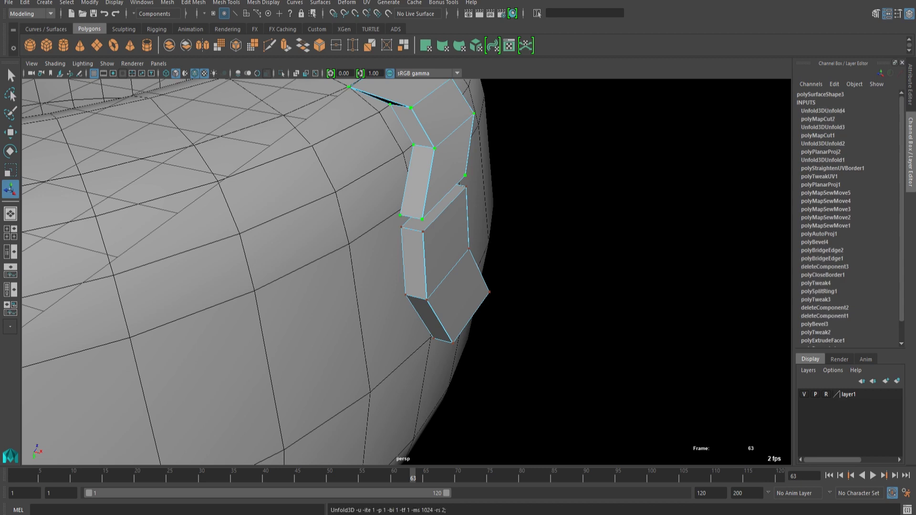
key("r")
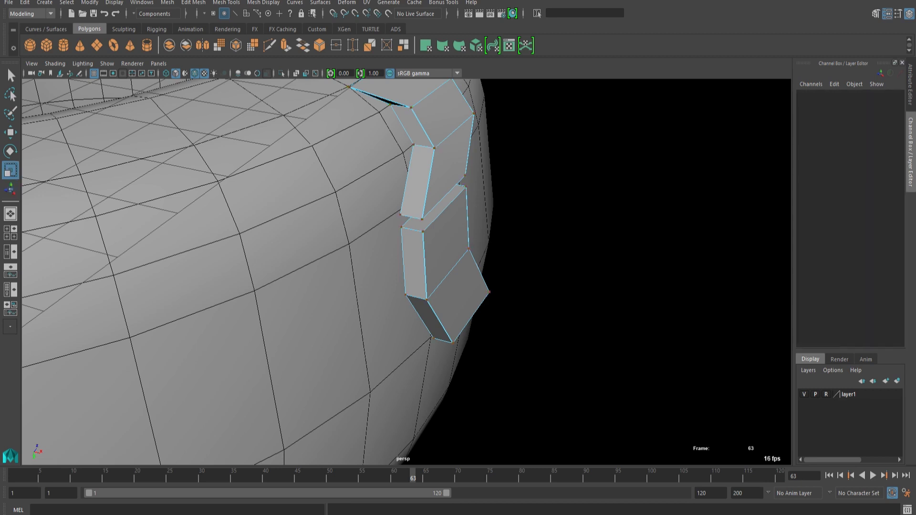
key("w")
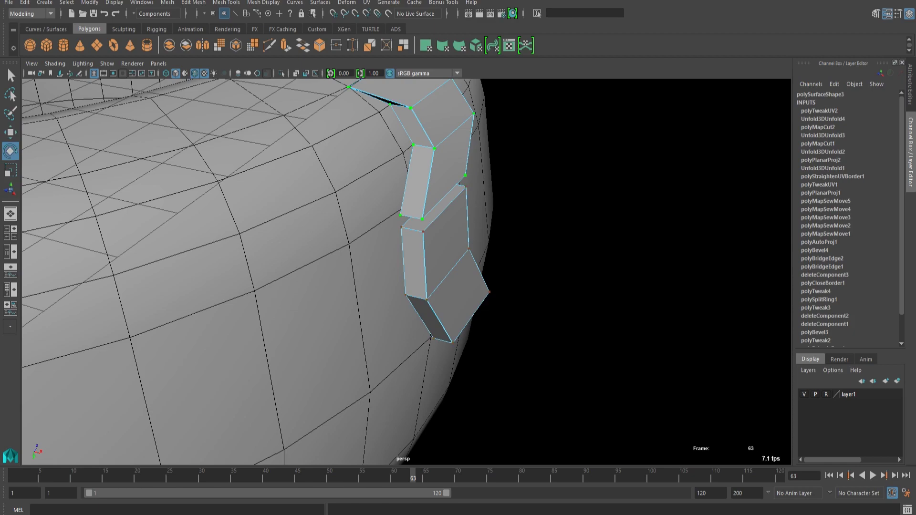
- Return to object mode, turn off the reference state of layer1 and select the tyre body
right_click_drag(444, 266, 481, 236)
left_click(616, 257)
right_click_drag(616, 258, 458, 228, "alt")
left_click_drag(458, 229, 379, 323, "alt")
left_click(826, 394)
left_click(572, 229)
left_click_drag(572, 229, 523, 257, "alt")
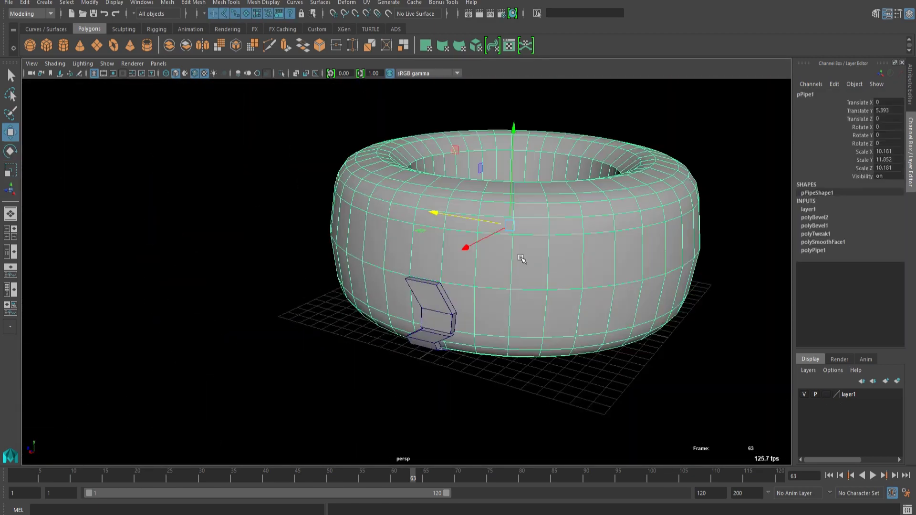
- Select the upper half of the tyre body's faces in the front view and delete them
key("space")
key("space")
middle_click_drag(370, 290, 542, 259, "alt")
right_click_drag(541, 259, 542, 298)
middle_click_drag(201, 184, 198, 278, "alt")
left_click_drag(176, 153, 739, 262)
key("space")
left_click_drag(493, 334, 513, 476)
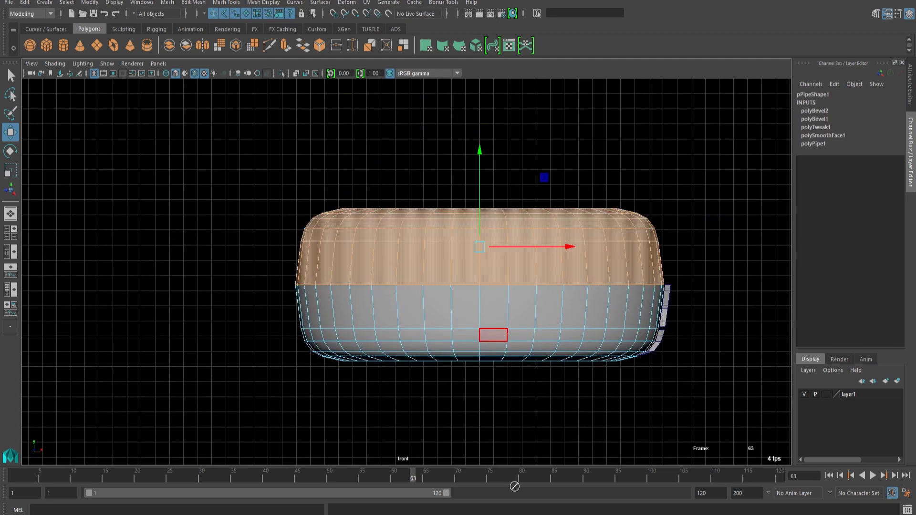
right_click_drag(592, 389, 510, 375, "alt")
left_click_drag(509, 375, 427, 325, "alt")
key("Delete")
- Delete the tyre's unneeded inner geometry and extrude the edge loop around the inner opening
right_click_drag(427, 324, 482, 281)
left_click_drag(493, 312, 425, 309, "alt")
left_click(444, 247)
left_click_drag(444, 247, 453, 291, "alt")
right_click_drag(454, 291, 420, 239, "alt")
double_click(521, 211)
left_click_drag(419, 239, 405, 190, "alt")
left_click(286, 46)
right_click_drag(406, 201, 522, 156, "alt")
left_click(534, 151)
left_click_drag(498, 389, 498, 424)
- Apply a planar UV projection to the whole half tyre and switch to selecting its UVs
left_click_drag(498, 422, 446, 320, "alt")
right_click_drag(446, 320, 419, 281)
left_click_drag(466, 224, 459, 210, "alt")
left_click(457, 177)
left_click_drag(475, 263, 470, 263)
left_click(683, 129)
left_click_drag(683, 129, 635, 248, "alt")
right_click_drag(548, 267, 620, 267, "alt")
left_click(599, 272)
key("w")
middle_click_drag(599, 272, 590, 341, "alt")
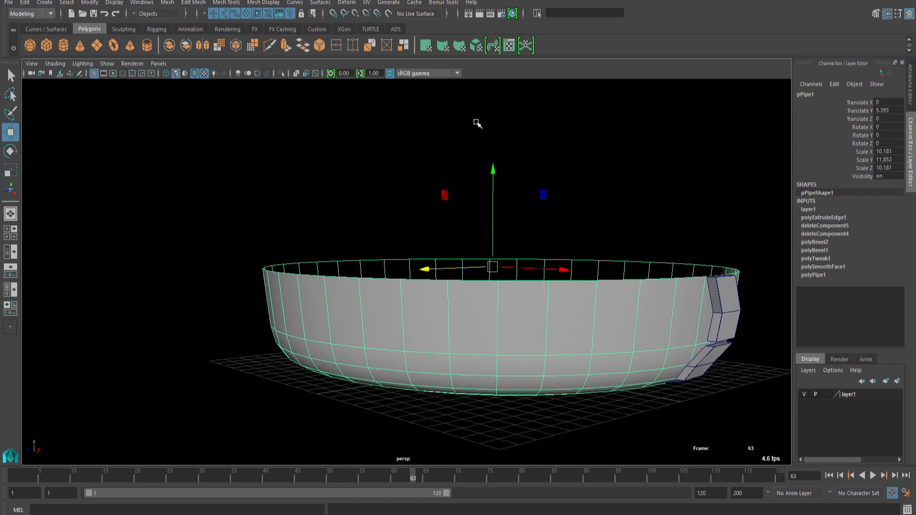
key("ctrl+F12")
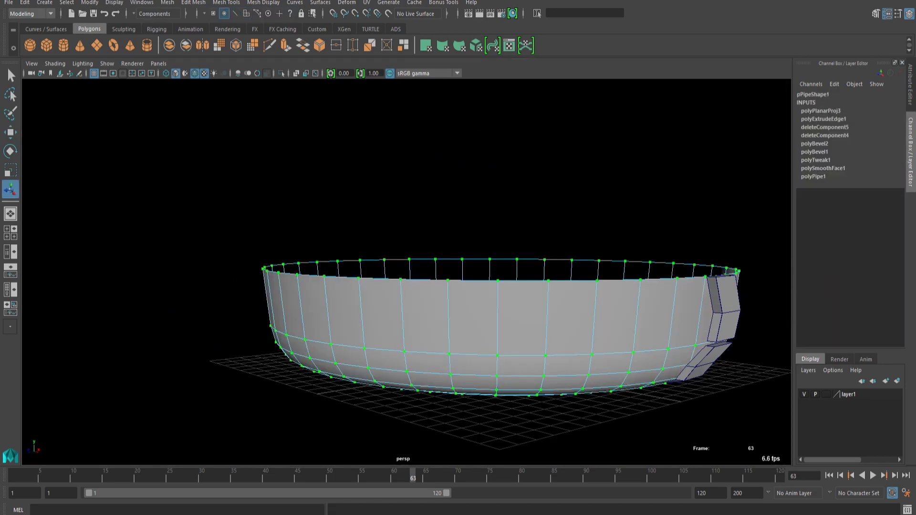
- Unfold and scale the half tyre's UVs, cutting the UV edges and unfolding again
scroll(646, 337, "up", 5)
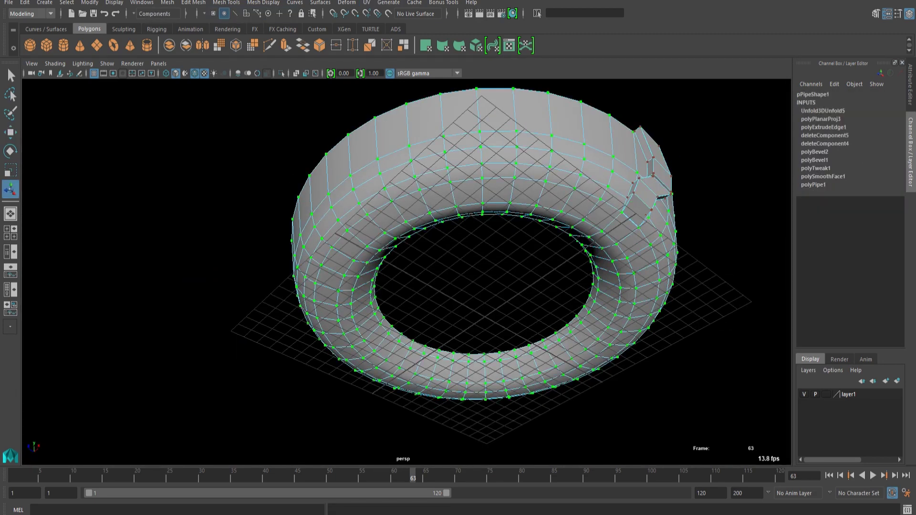
key("r")
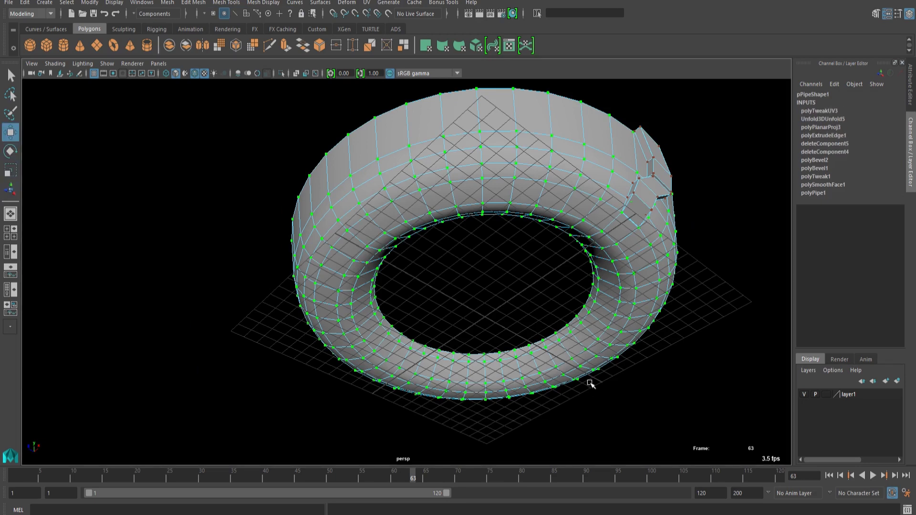
scroll(590, 381, "up", 3)
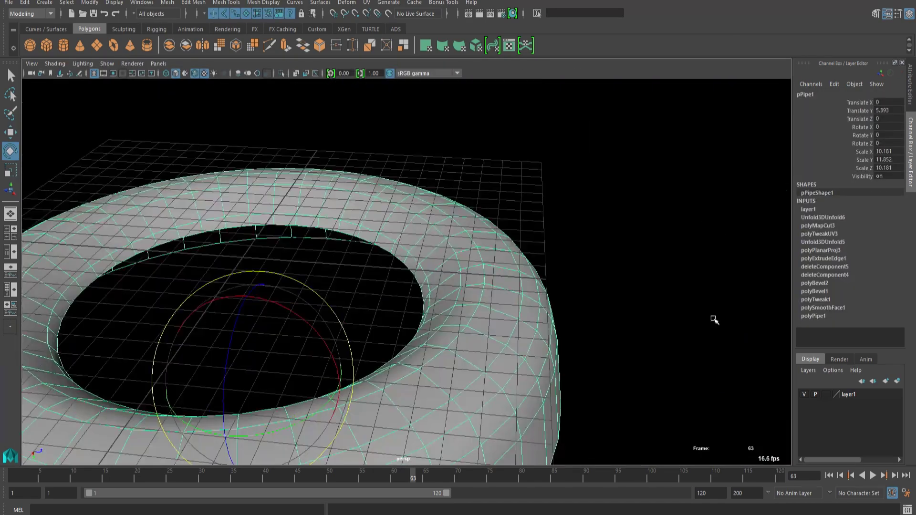
- Mirror the tread strip and the half tyre upward to complete the full tyre width
key("4")
left_click_drag(713, 319, 616, 222, "alt")
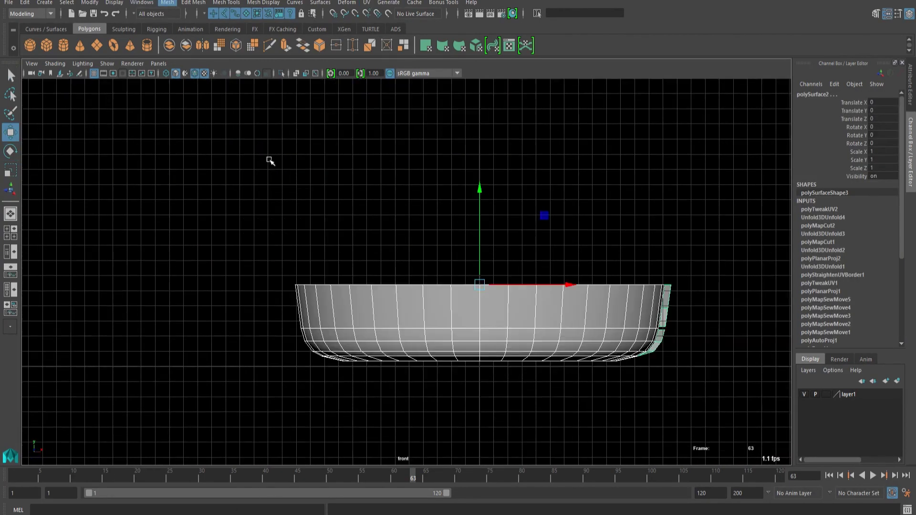
key("F9")
key("r")
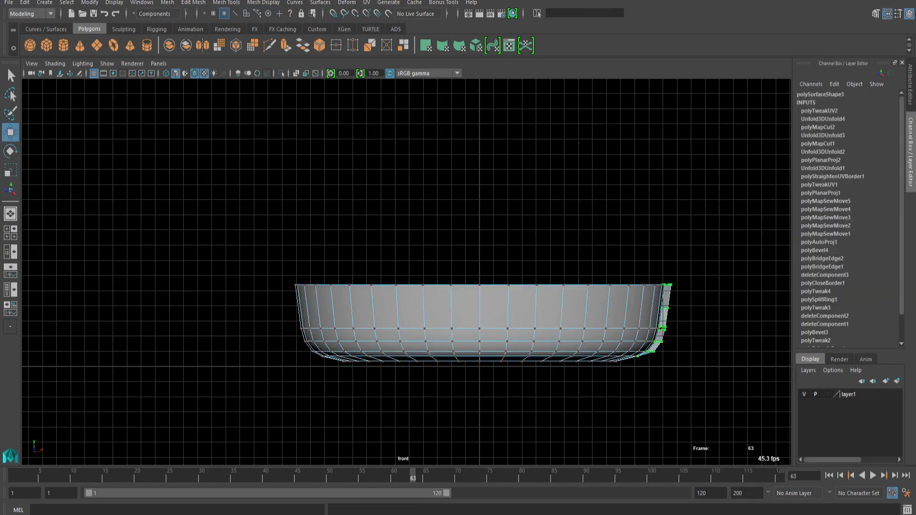
key("F8")
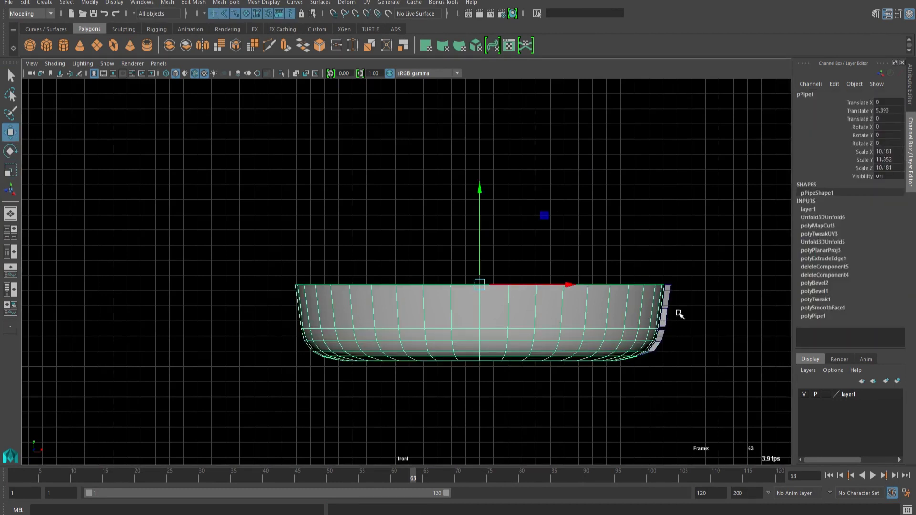
key("g")
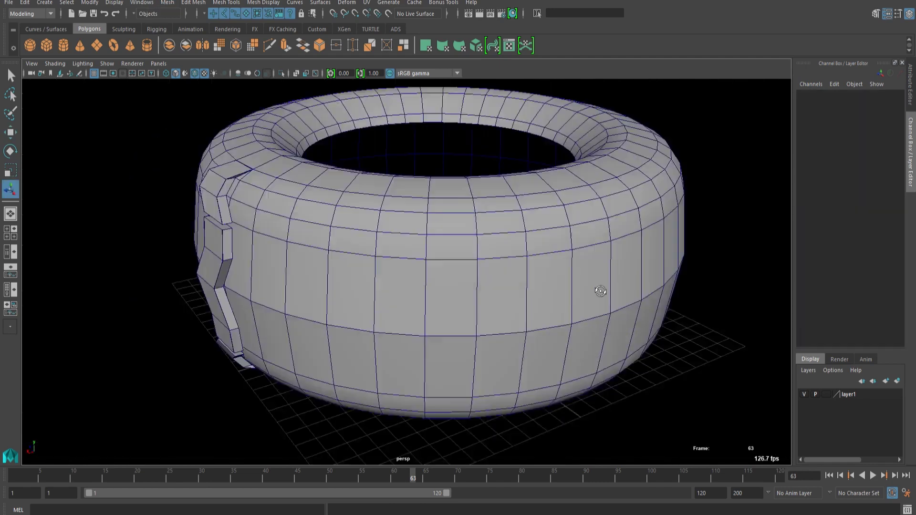
left_click_drag(599, 290, 587, 274, "alt")
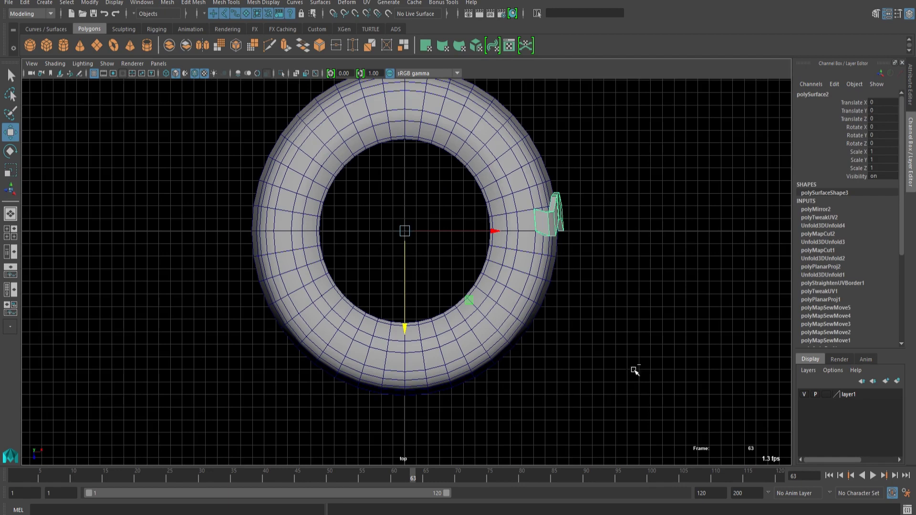
- Duplicate the mirrored tread strip and set the copy's Rotate Y to 10
key("ctrl+d")
left_click(858, 136)
middle_click_drag(570, 302, 585, 302)
type("10")
key("Return")
key("w")
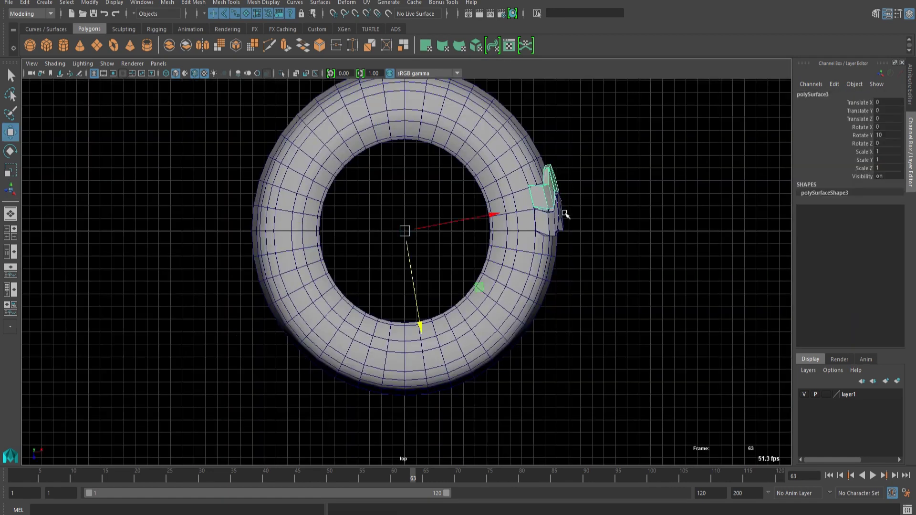
- Duplicate both tread strips and set the copies' Rotate Y to -10
left_click(549, 223, "shift")
key("ctrl+d")
left_click(862, 135)
middle_click_drag(632, 312, 706, 292)
left_click(887, 136)
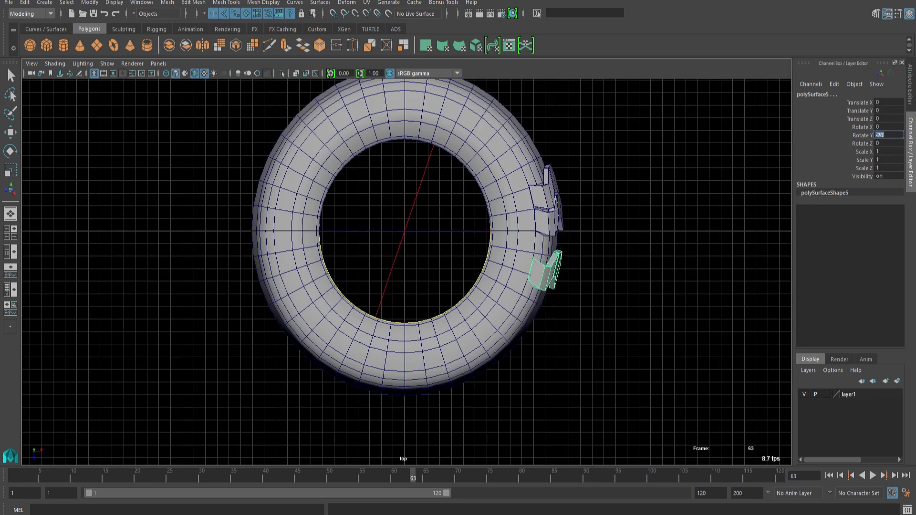
key("Return")
type("-10")
key("Return")
left_click(654, 336)
- Select the existing tread strips, duplicate them and rotate the copies further around the tyre in the top view
middle_click_drag(654, 336, 668, 358, "alt")
key("space")
key("space")
left_click_drag(656, 324, 664, 349, "alt")
scroll(418, 342, "down", 5)
left_click(458, 286)
mouse_move(501, 334)
left_mouse_down("alt")
mouse_move(527, 303)
mouse_move(506, 334)
left_mouse_up("alt")
left_click(486, 289, "shift")
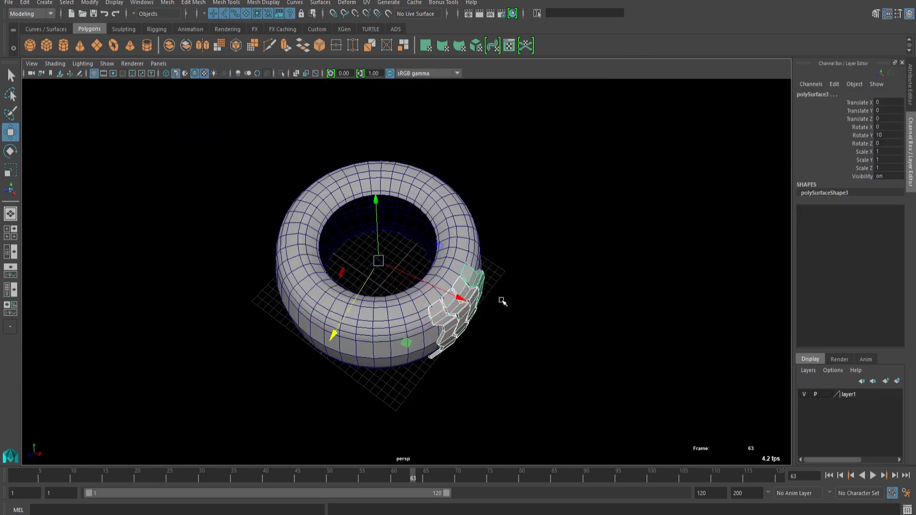
key("space")
key("space")
left_click(861, 135)
mouse_move(704, 255)
middle_mouse_down()
mouse_move(727, 253)
mouse_move(716, 254)
middle_mouse_up()
key("ctrl+d")
middle_click_drag(715, 255, 653, 413)
key("Return")
- Set Rotate Y of three tread strip copies to -40, -50 and -60
left_click(615, 199)
left_click(597, 338)
left_click(892, 137)
type("-40")
key("Return")
left_click(597, 335)
left_click(894, 138)
type("-50")
key("Return")
left_click(600, 334)
left_click(884, 136)
type("-60")
key("Return")
- Undo the last move of the tread strip with Rotate Y -30 and deselect it
left_click(602, 333)
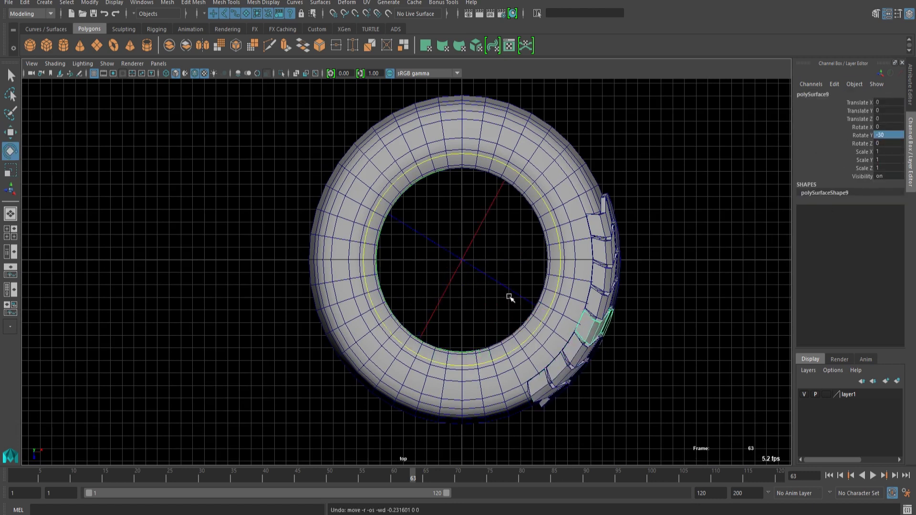
key("e")
left_click(655, 349)
scroll(656, 350, "down", 1)
middle_click_drag(656, 349, 667, 375, "alt")
- Duplicate the tread strip at Rotate Y 10 and set the copy's Rotate Y to 20
left_click(605, 260)
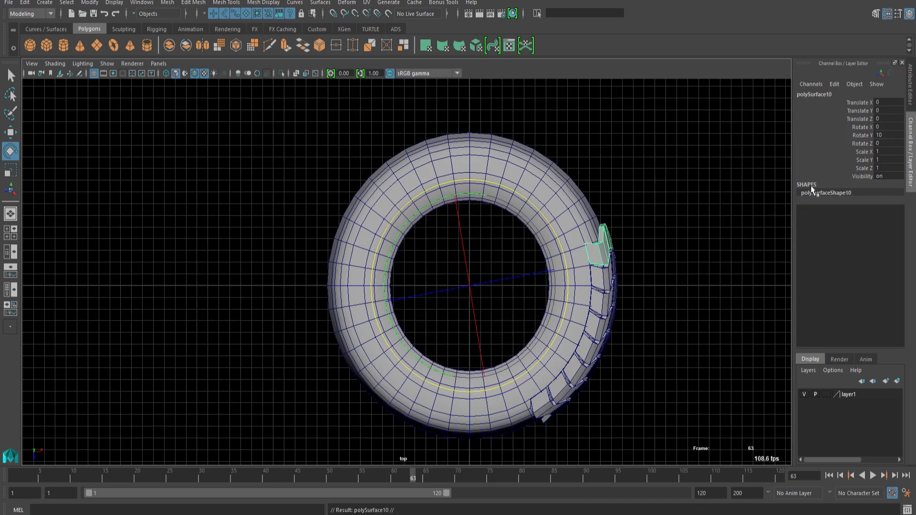
double_click(879, 136)
type("20")
key("Return")
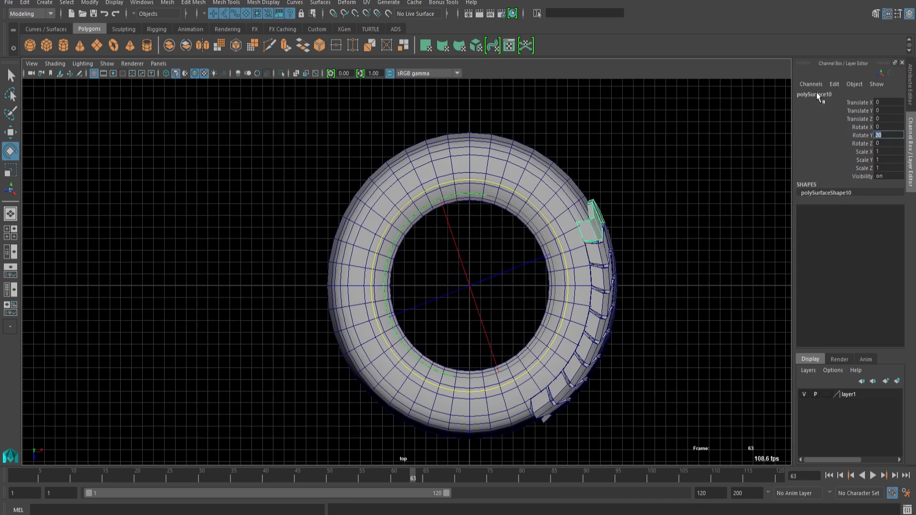
left_click(656, 218)
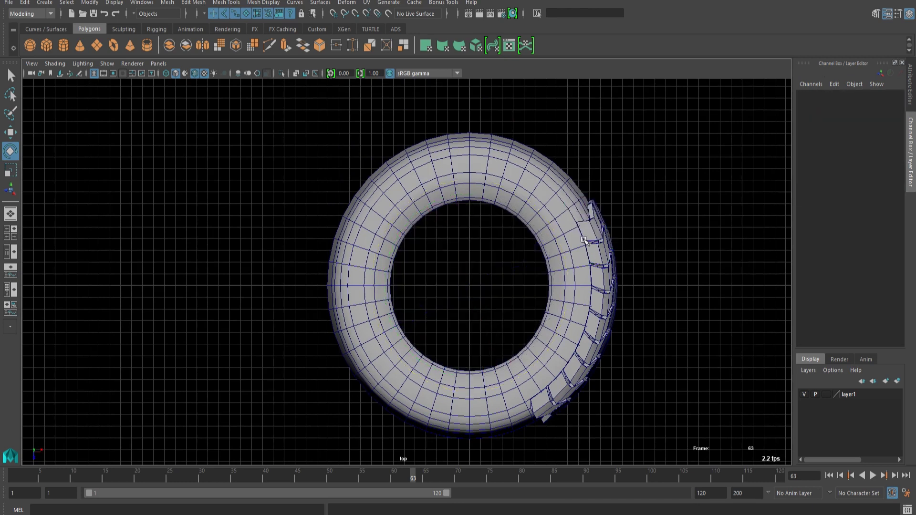
- Duplicate the tread strip at Rotate Y 20 and set the copy's Rotate Y to 30
left_click(579, 204)
left_click_drag(895, 134, 868, 127)
type("30")
key("Return")
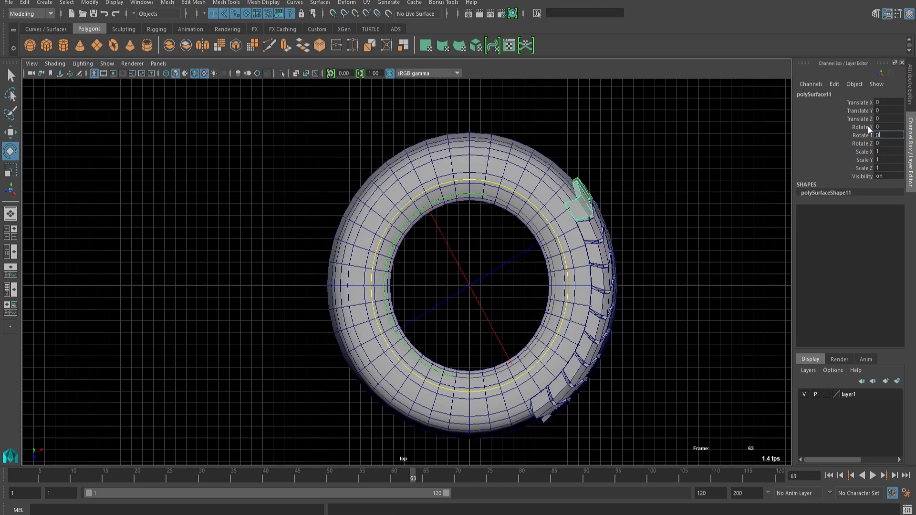
- Continue the tread around the tyre with duplicated strips, setting the last copy's Rotate Y to 50
mouse_move(564, 255)
left_mouse_down()
mouse_move(556, 237)
mouse_move(561, 246)
left_mouse_up()
key("Return")
left_click(586, 203)
key("ctrl+z")
left_click(573, 184)
type("50")
key("Return")
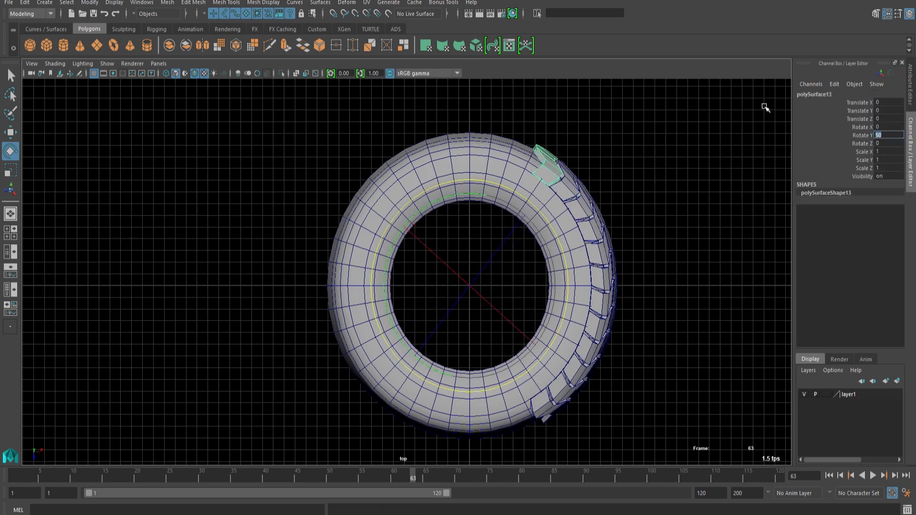
- Duplicate the tread strip at Rotate Y 50 and set the successive copies' Rotate Y to 60 and 70
type("60")
key("Return")
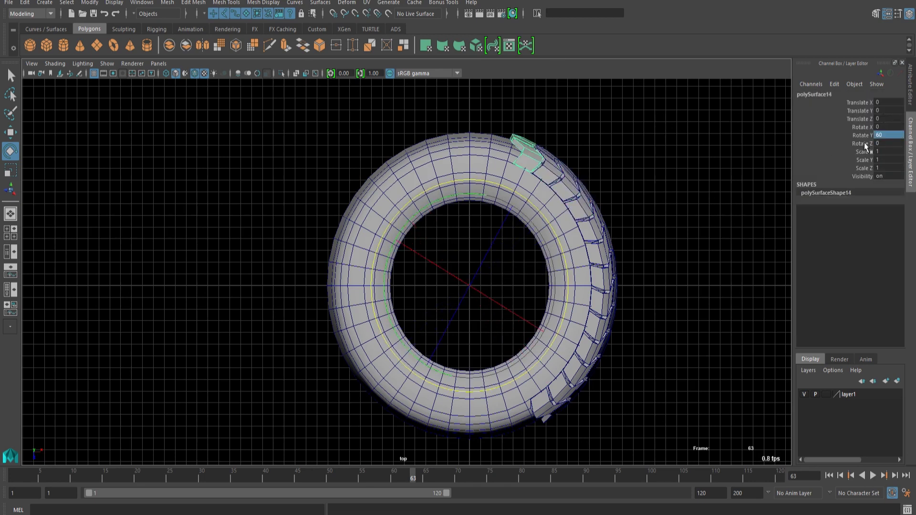
type("70")
key("Return")
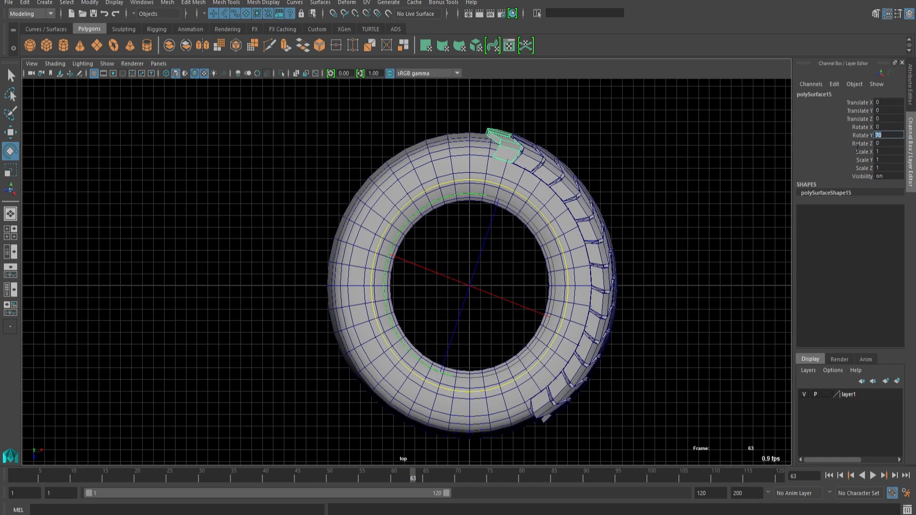
type("80")
key("Return")
- Duplicate the tread strip at Rotate Y -60 and set the successive copies' Rotate Y to -70, -80 and -90
left_click(550, 419)
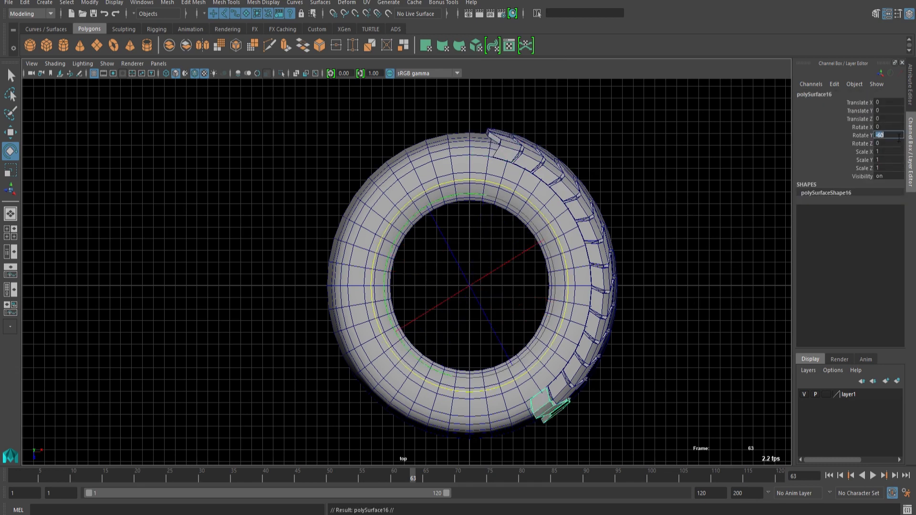
type("-70")
key("Return")
left_click(524, 435)
type("-80")
key("Return")
left_click(505, 428)
key("ctrl+d")
left_click(890, 135)
type("-90")
key("Return")
- Duplicate the tread strip at Rotate Y 70 and set the successive copies' Rotate Y to 80 and 90
left_click(511, 154)
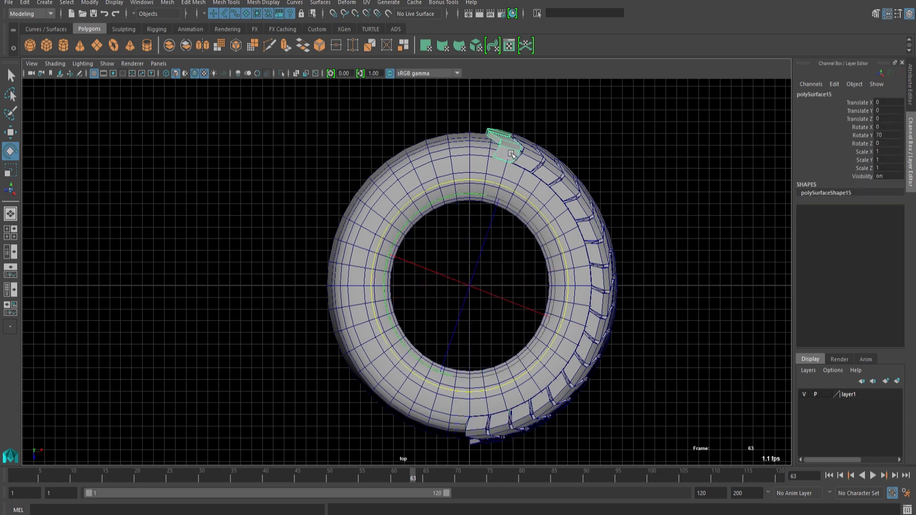
left_click(890, 135)
type("80")
key("Return")
left_click(462, 164)
left_click(896, 138)
type("90")
key("Return")
- Duplicate the half ring of tread strips without the tyre body and rotate the copies about 180 degrees around Y onto the bare half
left_click_drag(649, 456, 312, 109)
left_click(356, 267, "shift")
key("ctrl+d")
left_click_drag(484, 193, 432, 441)
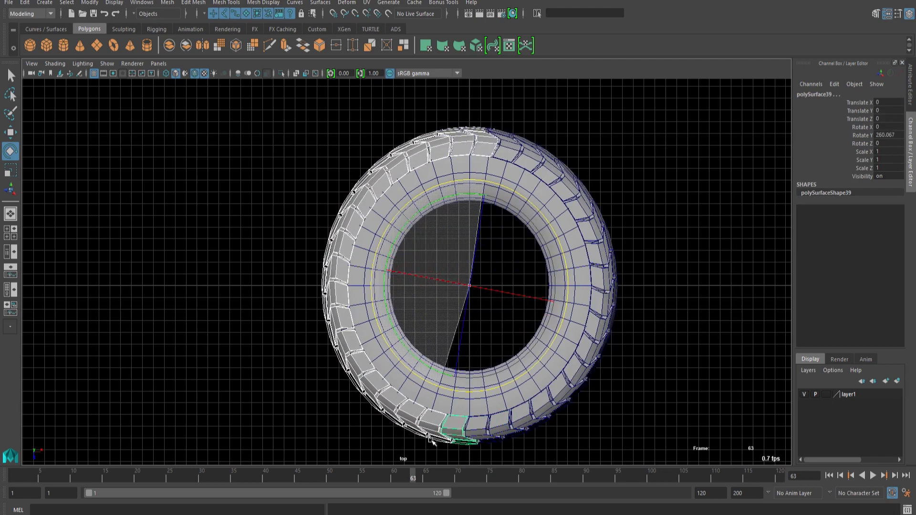
key("ctrl+z")
key("ctrl+z")
key("ctrl+z")
key("ctrl+z")
key("ctrl+z")
key("ctrl+z")
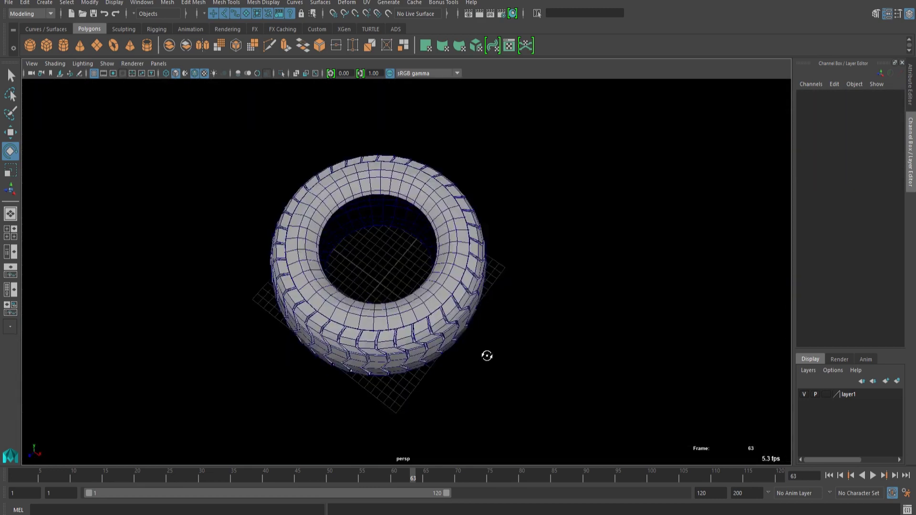
- Examine the zigzag tread blocks and the gaps between them around the whole tyre, close up and from several angles
left_click_drag(486, 353, 267, 267, "alt")
left_click(688, 393)
scroll(462, 316, "up", 5)
left_click(462, 317)
left_click(736, 446)
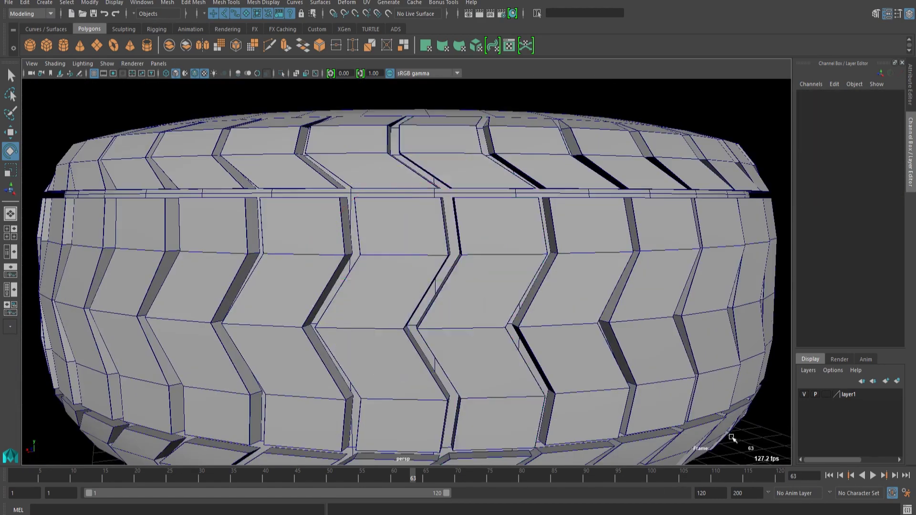
scroll(736, 446, "down", 5)
left_click_drag(736, 445, 627, 460, "alt")
scroll(576, 344, "down", 5)
scroll(576, 343, "up", 5)
left_click_drag(577, 344, 229, 162, "alt")
scroll(639, 372, "down", 4)
scroll(406, 272, "up", 4)
- Combine all the tread strips, without the tyre body, into one mesh and delete its construction history
left_click(10, 72)
mouse_move(467, 238)
left_mouse_down("alt")
mouse_move(505, 324)
mouse_move(468, 248)
left_mouse_up("alt")
left_click(505, 295, "shift")
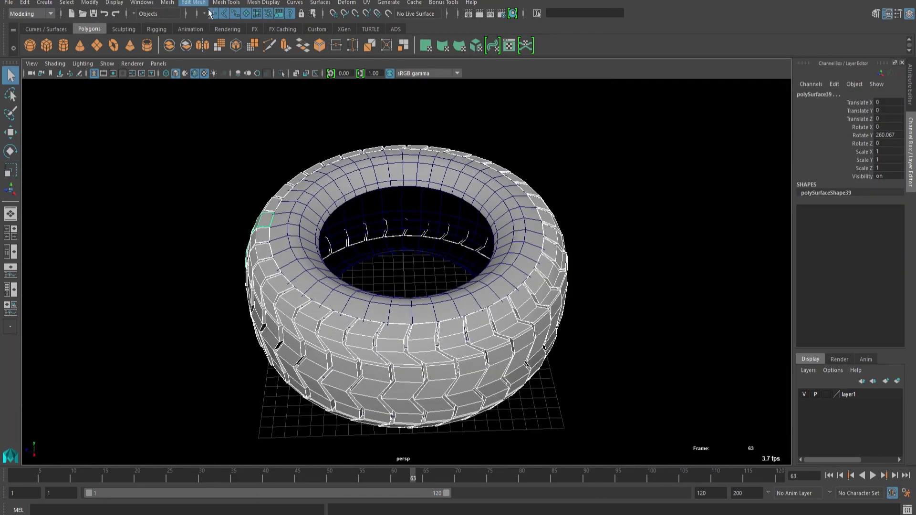
left_click(179, 30)
left_click_drag(563, 334, 601, 363, "alt")
left_click(601, 363)
left_click_drag(520, 405, 477, 215, "alt")
left_click(499, 340)
left_click(25, 3)
left_click(182, 134)
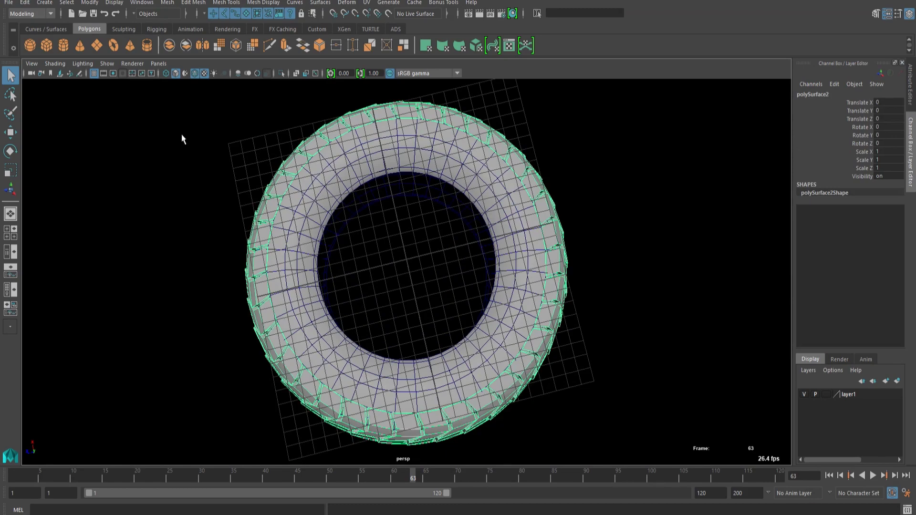
- Examine the combined tread and the tyre's sidewall from the side and at an angle
left_click(596, 281)
left_click(520, 286)
left_click(558, 287)
left_click(511, 312, "shift")
left_click_drag(511, 313, 515, 406, "alt")
left_click(596, 201)
left_click_drag(596, 200, 432, 506, "alt")
scroll(542, 311, "up", 6)
scroll(541, 311, "down", 3)
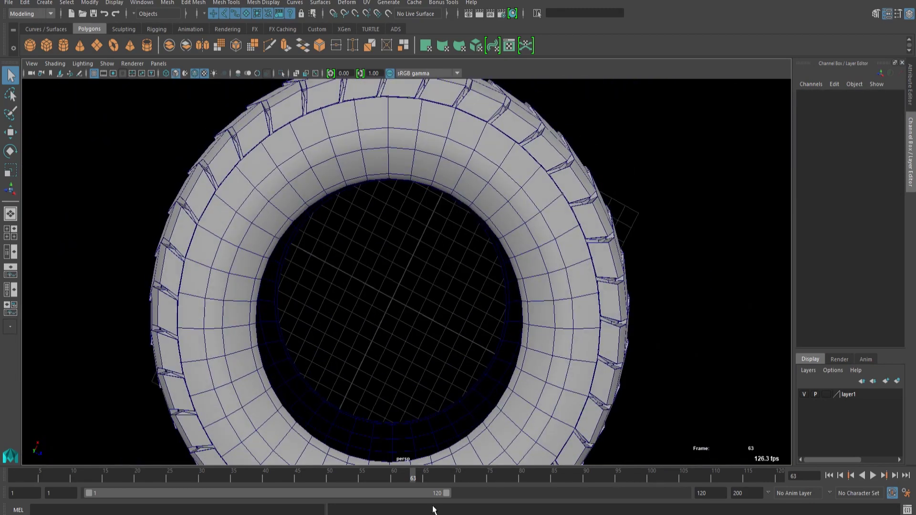
scroll(491, 295, "down", 3)
left_click_drag(492, 295, 494, 301, "alt")
scroll(507, 337, "up", 5)
scroll(496, 286, "down", 5)
mouse_move(482, 231)
left_mouse_down("alt")
mouse_move(478, 220)
mouse_move(487, 248)
left_mouse_up("alt")
scroll(507, 315, "up", 3)
left_click_drag(507, 315, 505, 267, "alt")
- Extrude the inner face loops of the tyre body's sidewalls and return to object selection
right_click_drag(499, 160, 500, 196)
left_click(500, 196)
double_click(537, 212, "shift")
left_click_drag(563, 229, 506, 129, "alt")
left_click_drag(293, 221, 414, 222, "alt")
double_click(227, 254, "shift")
left_click_drag(231, 252, 267, 234, "alt")
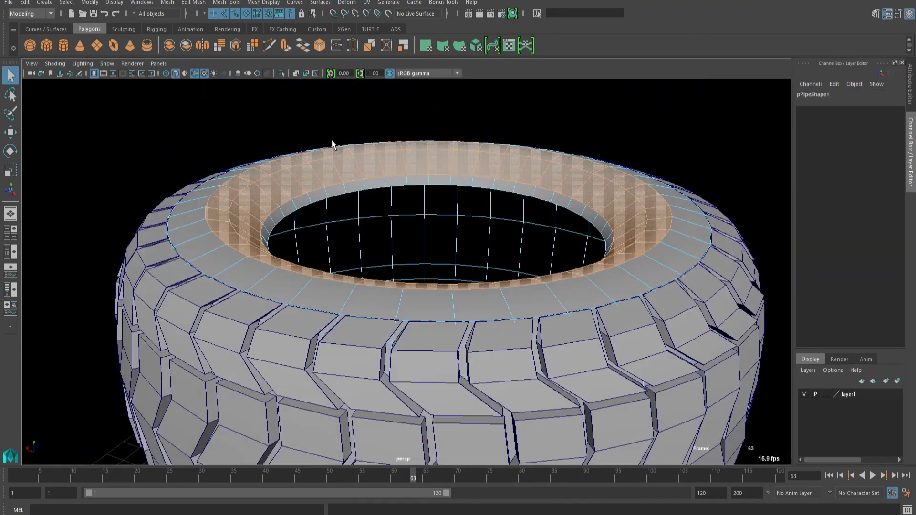
left_click(286, 46)
left_click_drag(244, 129, 256, 129)
right_click_drag(649, 202, 699, 159)
left_click(699, 160)
- Examine the extruded sidewall and the inner opening in the perspective and top views
left_click_drag(687, 164, 481, 282, "alt")
left_click(553, 329)
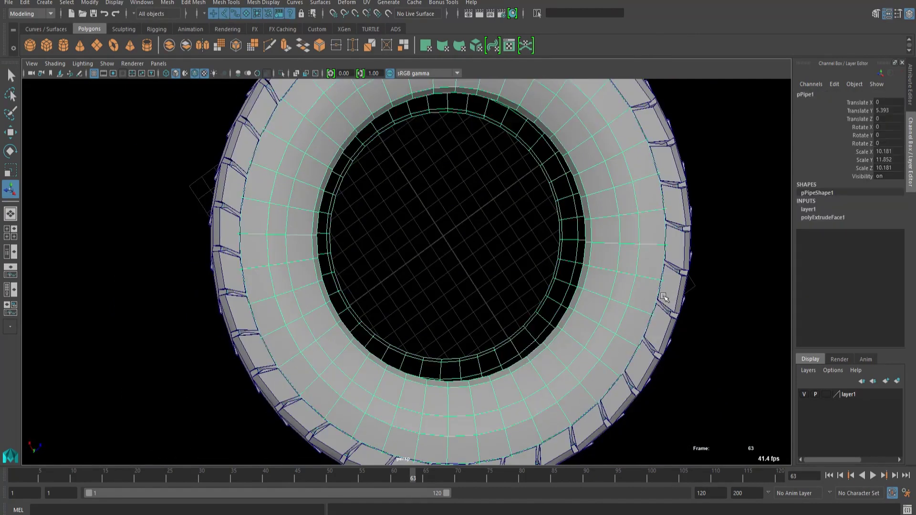
left_click(482, 281)
right_click_drag(482, 281, 400, 309, "alt")
left_click_drag(400, 309, 514, 262, "alt")
key("space")
key("space")
left_click_drag(478, 294, 475, 257)
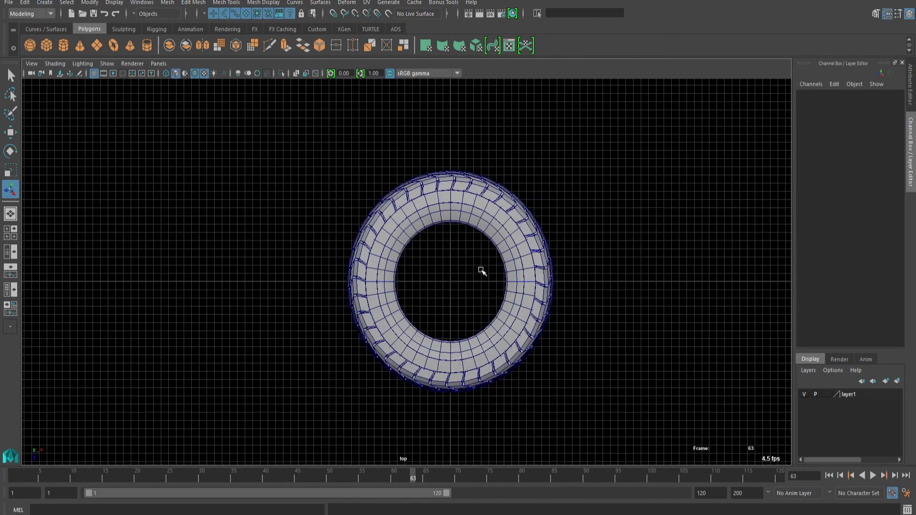
key("alt+b")
key("alt+b")
key("alt+b")
key("alt+b")
- Extrude the edge loop around the tyre's inner opening and scale it inward to form a flat ring
right_click_drag(481, 234, 555, 203, "alt")
middle_click_drag(555, 203, 506, 161, "alt")
right_click_drag(580, 201, 606, 210, "alt")
left_click(606, 210)
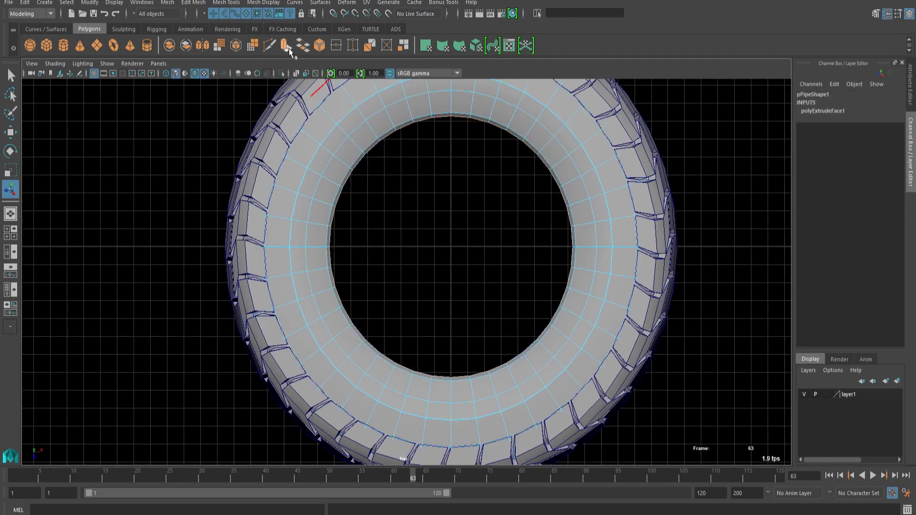
left_click(285, 48)
left_click(684, 115)
left_click_drag(450, 247, 454, 262)
- Extrude the faces of the new inner ring outward along their normals to form a raised lip
key("ctrl+F11")
left_click(286, 46)
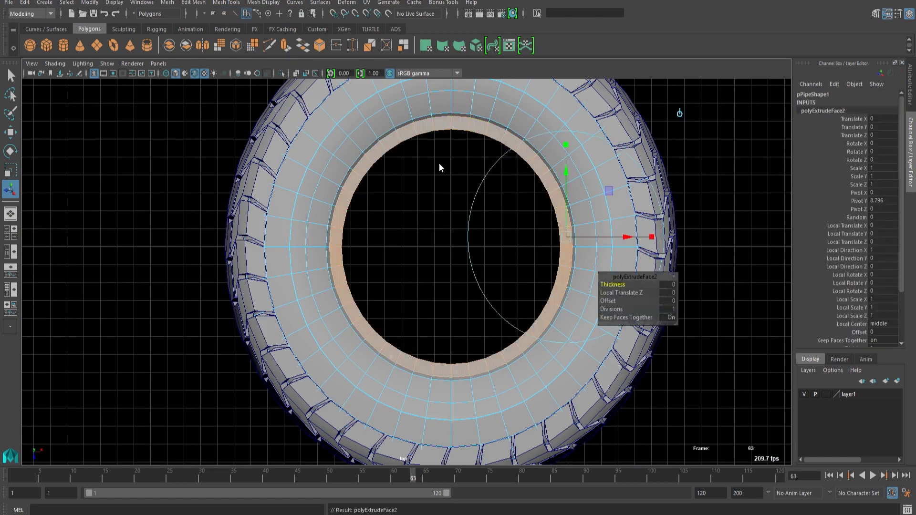
key("space")
key("space")
key("space")
key("space")
left_click_drag(489, 200, 535, 267, "alt")
left_click_drag(479, 354, 482, 366)
left_click_drag(482, 367, 466, 267, "alt")
right_click_drag(466, 267, 425, 312, "alt")
mouse_move(424, 313)
left_mouse_down("alt")
mouse_move(456, 305)
mouse_move(420, 310)
left_mouse_up("alt")
left_click_drag(492, 214, 497, 206)
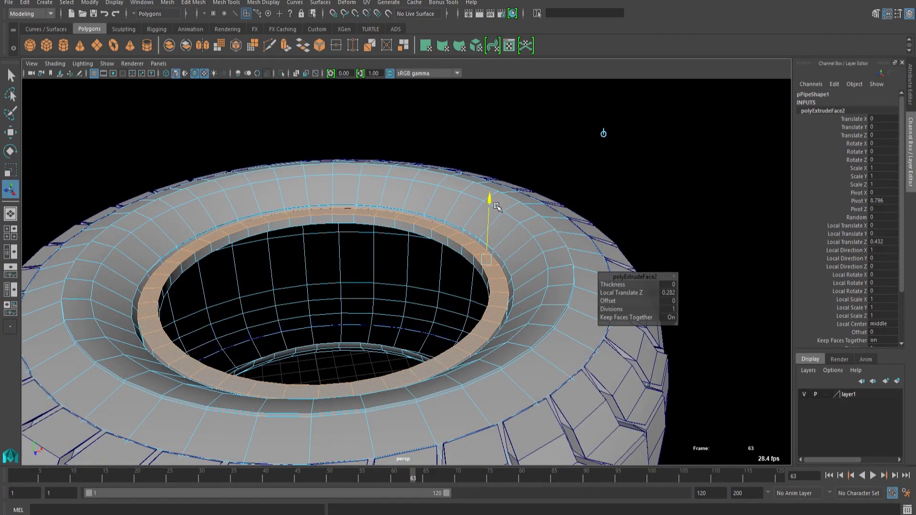
- Select the edge loop just outside the raised inner lip with the Scale tool and return to object selection
key("F10")
key("r")
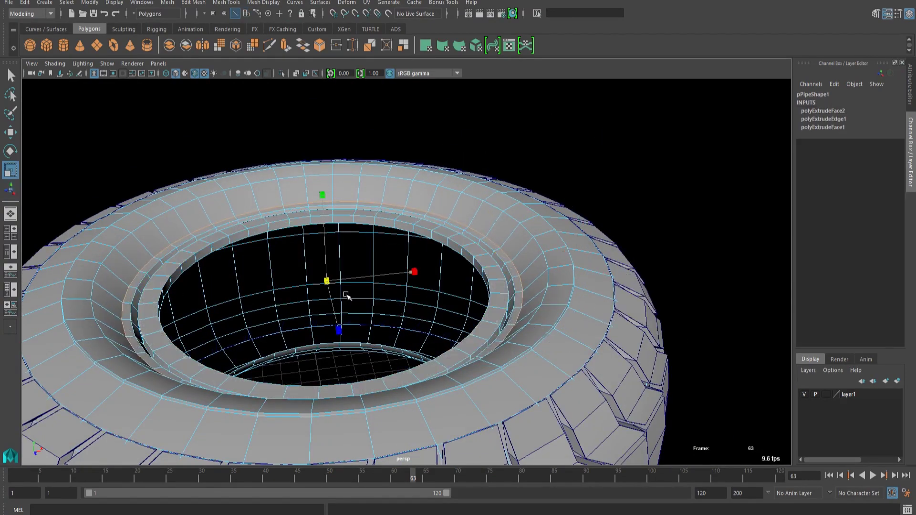
left_click_drag(521, 262, 529, 323, "alt")
key("F8")
- Inspect the raised inner lip, its groove and the surrounding sidewall in the perspective and top views
left_click(482, 320)
mouse_move(496, 324)
right_mouse_down("alt")
mouse_move(450, 341)
mouse_move(482, 329)
right_mouse_up("alt")
middle_click_drag(426, 301, 426, 327, "alt")
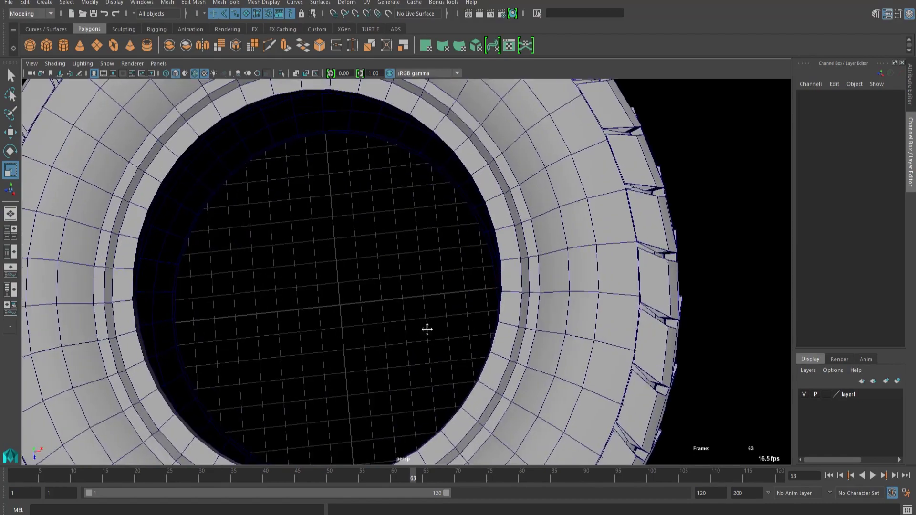
left_click(562, 329)
left_click_drag(577, 353, 605, 273, "alt")
right_click_drag(578, 287, 629, 286, "alt")
left_click_drag(630, 286, 620, 334, "alt")
right_click_drag(539, 247, 563, 305, "alt")
left_click(659, 329)
left_click_drag(563, 305, 547, 320, "alt")
key("space")
key("space")
key("space")
key("space")
left_click(574, 262)
middle_click_drag(574, 261, 568, 322, "alt")
right_click_drag(568, 323, 517, 278, "alt")
right_click_drag(503, 369, 579, 343, "alt")
key("F11")
left_click(608, 193)
right_click_drag(608, 193, 548, 210, "alt")
left_click(518, 272)
key("F8")
- Examine the whole tyre in perspective and the rings around its inner opening in the top view
key("space")
key("space")
left_click_drag(568, 267, 572, 290, "alt")
right_click_drag(572, 291, 410, 305, "alt")
left_click(288, 407)
left_click_drag(289, 407, 305, 448, "alt")
key("space")
key("space")
left_click(464, 336)
right_click_drag(449, 267, 492, 257, "alt")
middle_click_drag(455, 191, 428, 251, "alt")
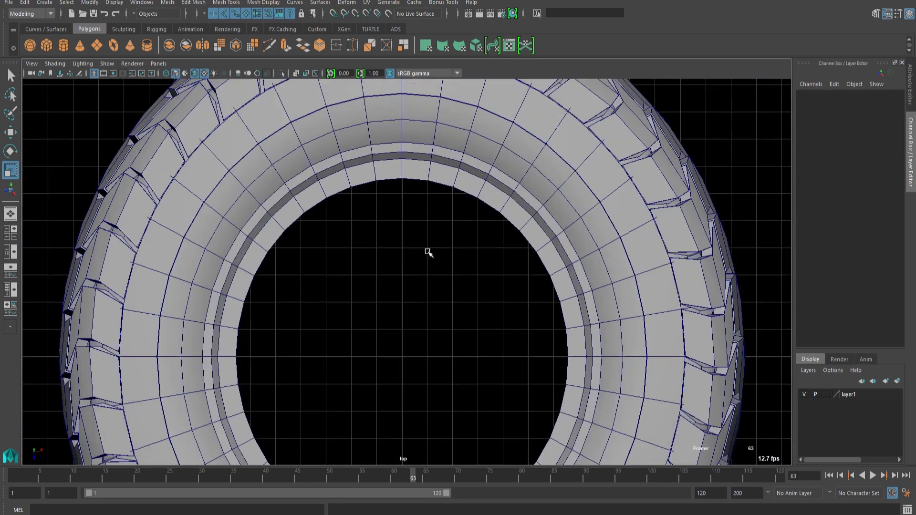
- Create an eight-sided polygon cylinder at the centre of the tyre opening
left_click(63, 46)
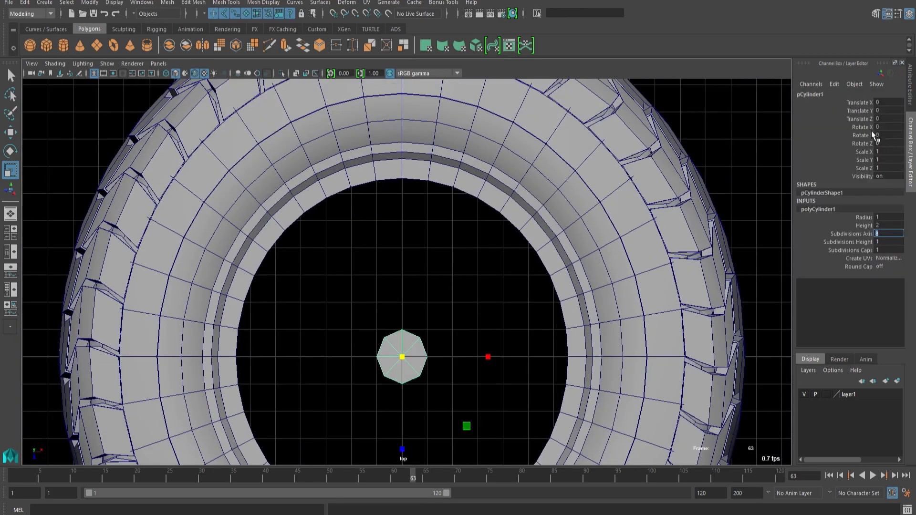
left_click_drag(856, 252, 856, 245)
left_click(784, 348)
left_click(409, 353)
- Scale the cylinder down uniformly to about 0.311 and move it onto the raised inner lip in the top view
middle_click_drag(415, 313, 467, 234, "alt")
right_click_drag(468, 233, 476, 300, "alt")
key("w")
key("v")
left_click_drag(445, 276, 472, 249)
left_click_drag(493, 190, 489, 198)
left_click(512, 167)
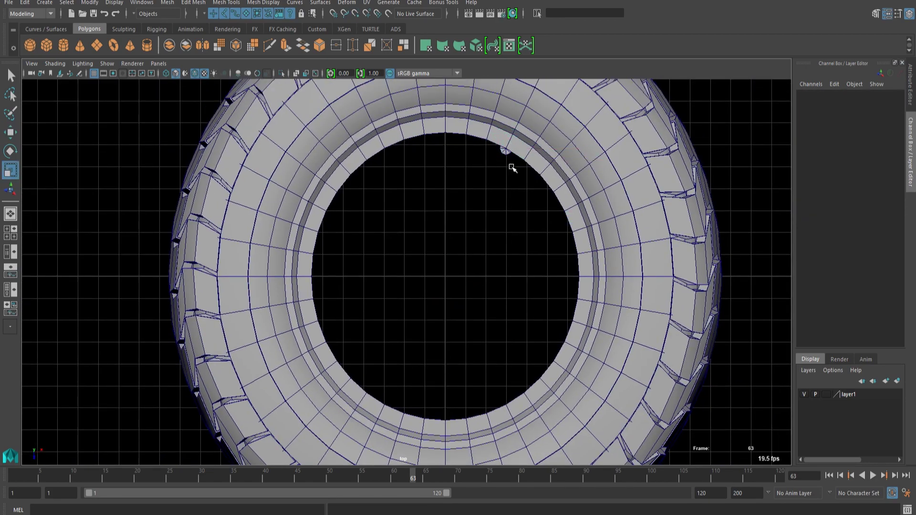
- Raise the cylinder to about 9.579 in Y and align it on the lip at about X 2.634 and Z -6.377
left_click(506, 149)
key("space")
key("space")
key("w")
right_click_drag(406, 286, 465, 317, "alt")
left_click_drag(465, 318, 490, 329, "alt")
left_click_drag(525, 343, 537, 257)
key("space")
middle_click_drag(558, 165, 505, 335, "alt")
scroll(505, 335, "up", 6)
left_click_drag(524, 343, 526, 296)
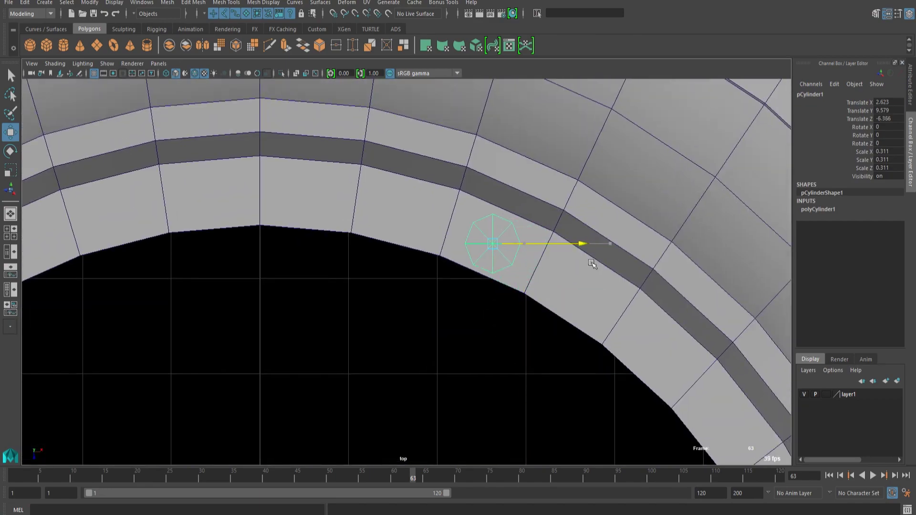
left_click_drag(501, 348, 502, 346)
- Flatten the cylinder vertically to a Scale Y of about 0.099
key("space")
key("f")
left_click_drag(410, 305, 429, 239, "alt")
middle_click_drag(374, 211, 401, 243, "alt")
key("r")
left_click_drag(438, 218, 439, 279)
- Select the faces of the cylinder's bottom cap and delete them
left_click_drag(410, 334, 448, 309, "alt")
right_click_drag(448, 309, 448, 343)
left_click(413, 269)
left_click(494, 273, "shift")
left_click(517, 329, "shift")
left_click(395, 327, "shift")
key("Delete")
- Extrude the open bottom edge loop of the cylinder and scale the new edges inward
key("F10")
double_click(536, 258)
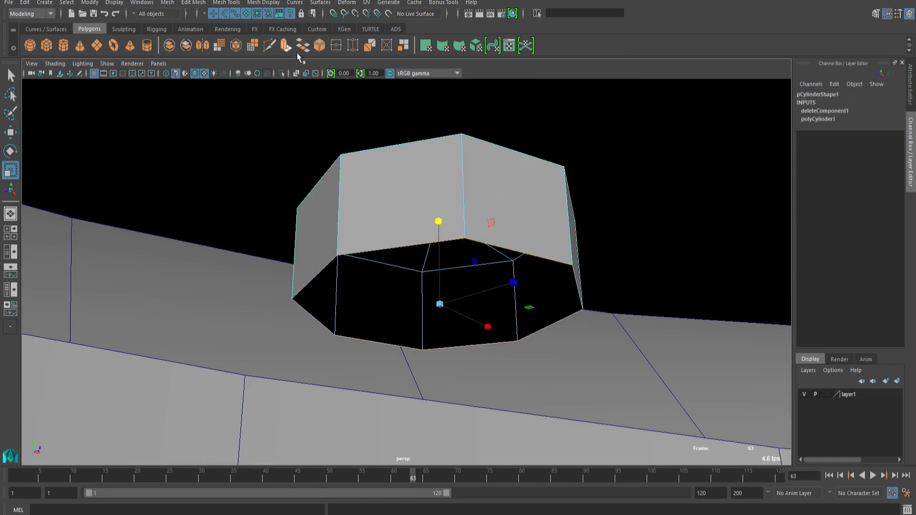
key("ctrl+e")
left_click(492, 221)
left_click(488, 329)
left_click_drag(440, 305, 430, 329)
- Extrude the inner edge loop about 0.34 downward to form the bolt's stem
left_click(287, 50)
left_click(513, 207)
left_click_drag(440, 266, 533, 349)
scroll(455, 353, "down", 5)
left_click(10, 76)
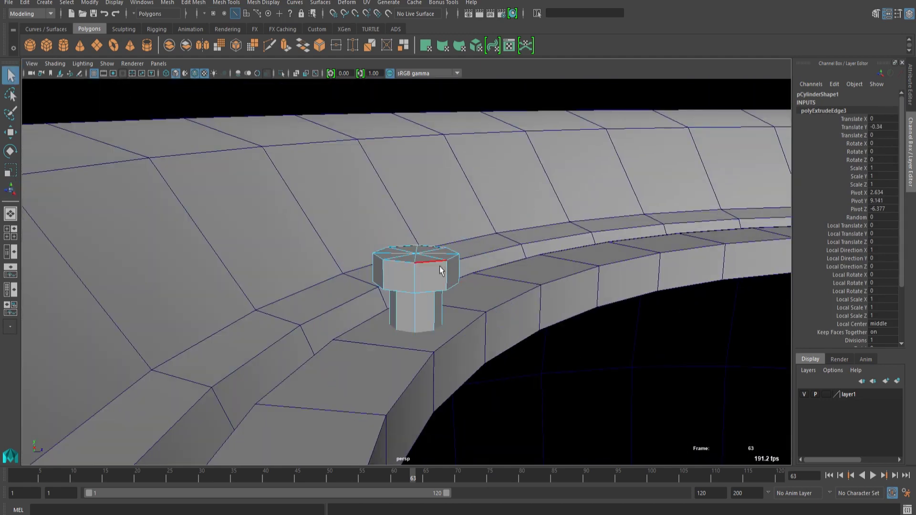
- Return to object selection and select the tyre's sidewall mesh
right_click_drag(439, 269, 470, 239)
left_click(429, 269)
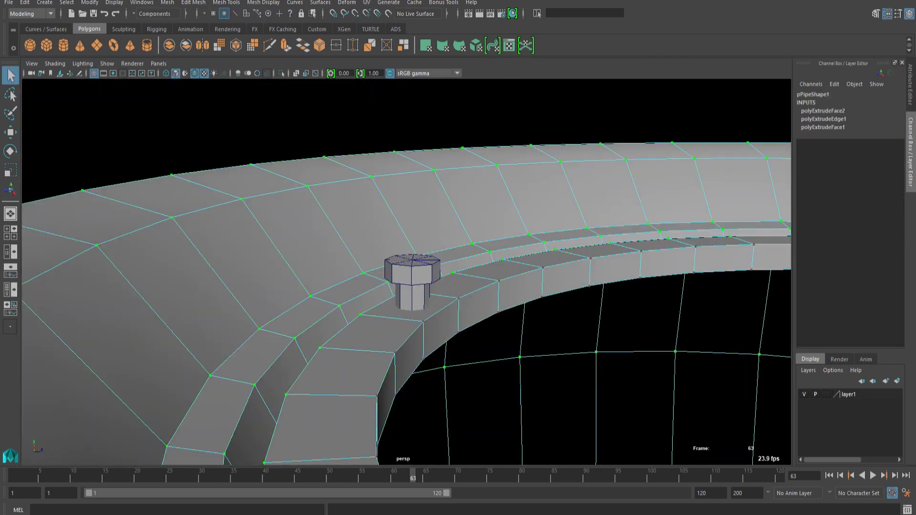
key("ctrl+z")
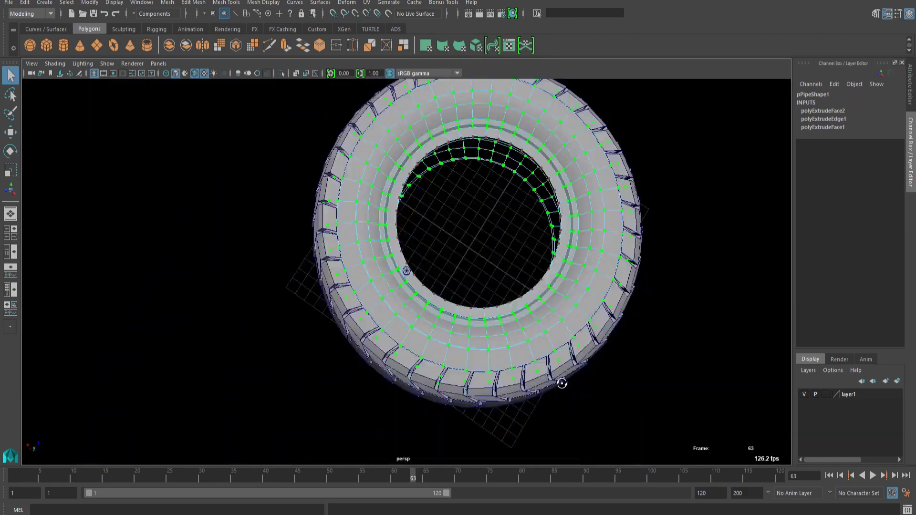
left_click_drag(562, 380, 563, 305, "alt")
scroll(556, 259, "down", 5)
right_click_drag(556, 259, 587, 229)
scroll(556, 315, "up", 5)
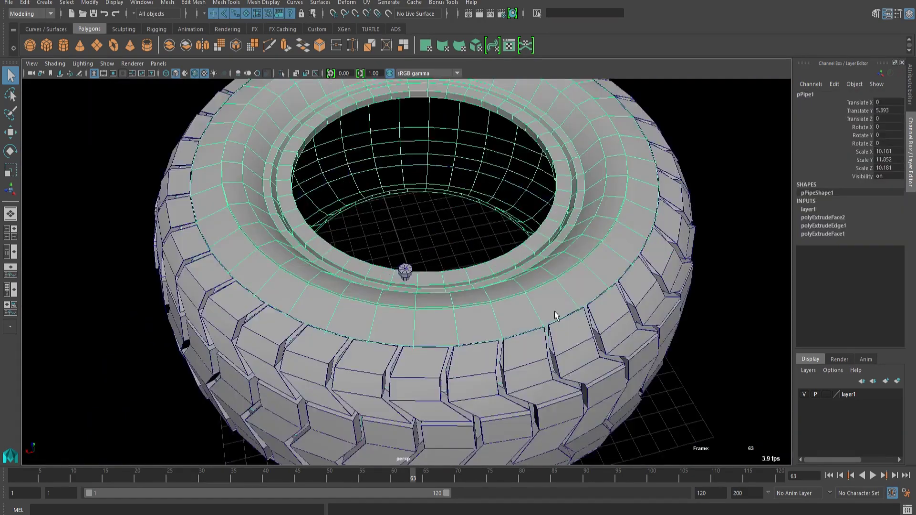
- Select the edge loops around the raised inner lip and grow the selection three times to cover the lip and groove
left_click_drag(556, 317, 591, 324, "alt")
scroll(591, 324, "up", 3)
middle_click_drag(591, 323, 580, 417, "alt")
right_click_drag(667, 200, 668, 240)
scroll(667, 240, "down", 3)
double_click(598, 166)
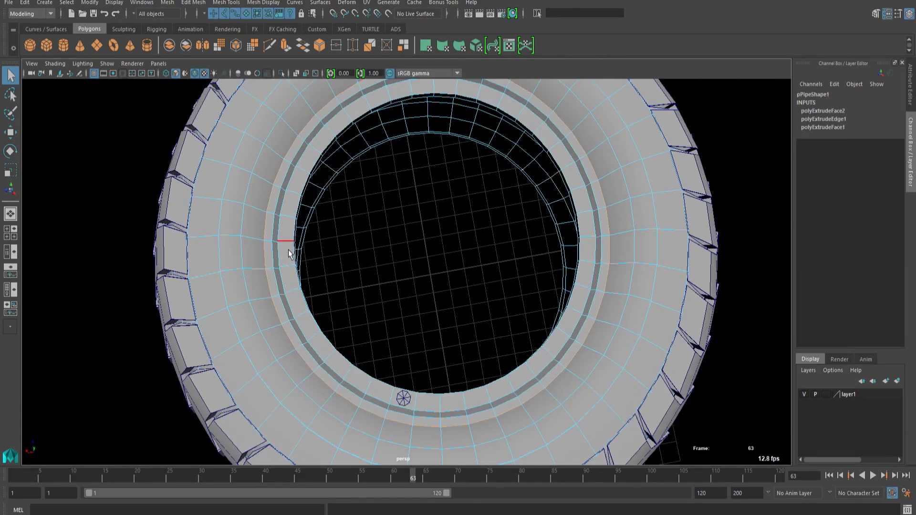
left_click(288, 234)
double_click(291, 205, "shift")
key("shift+period")
key("shift+period")
key("shift+period")
scroll(468, 317, "down", 5)
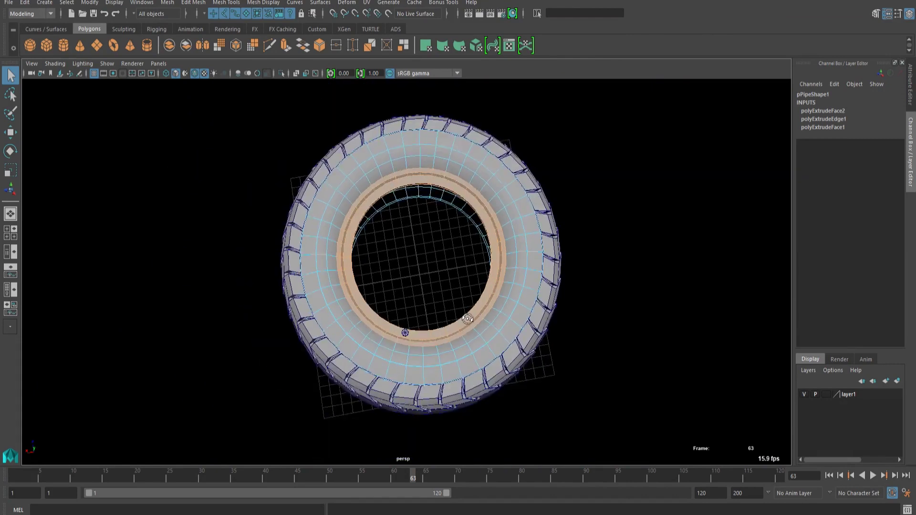
- Apply a planar UV projection from above to the lip selection, 15.789 wide and high, and scale its UVs
left_click_drag(467, 317, 443, 105, "alt")
scroll(443, 105, "up", 3)
key("w")
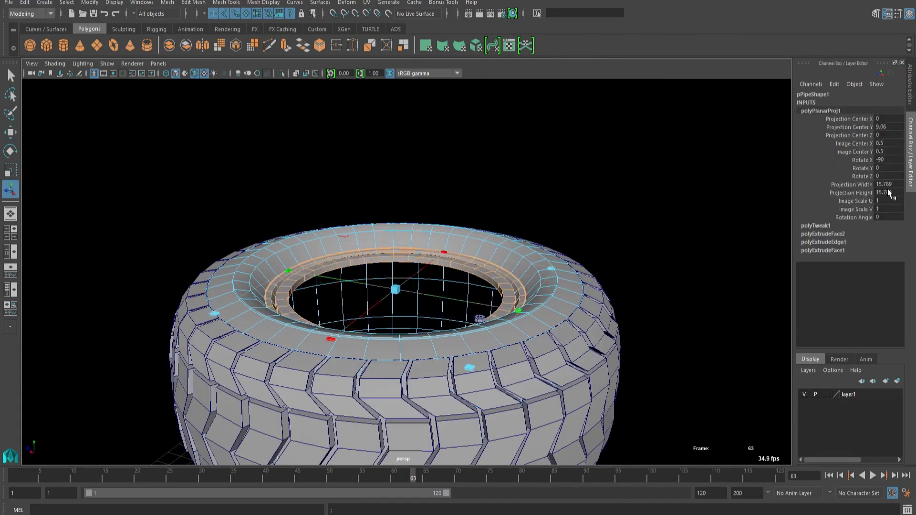
key("Return")
key("r")
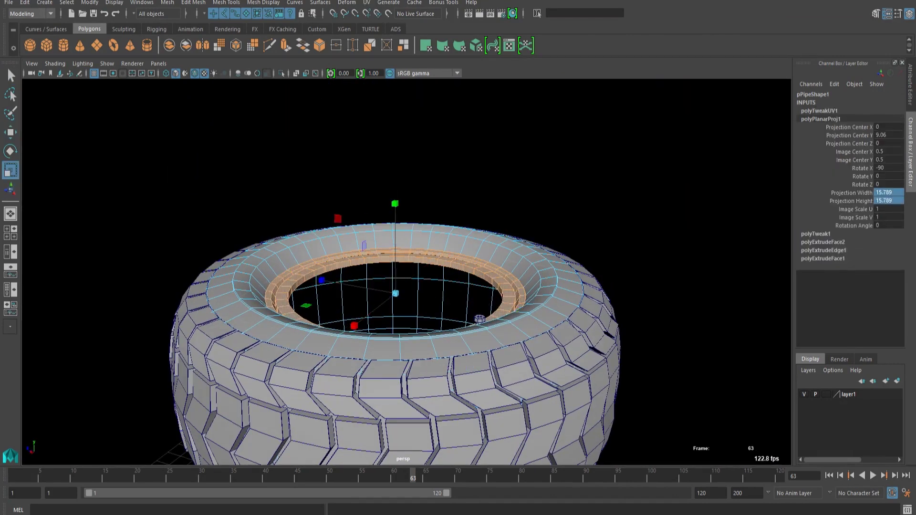
- Select the tread and sidewall meshes together and switch to UV selection
key("F9")
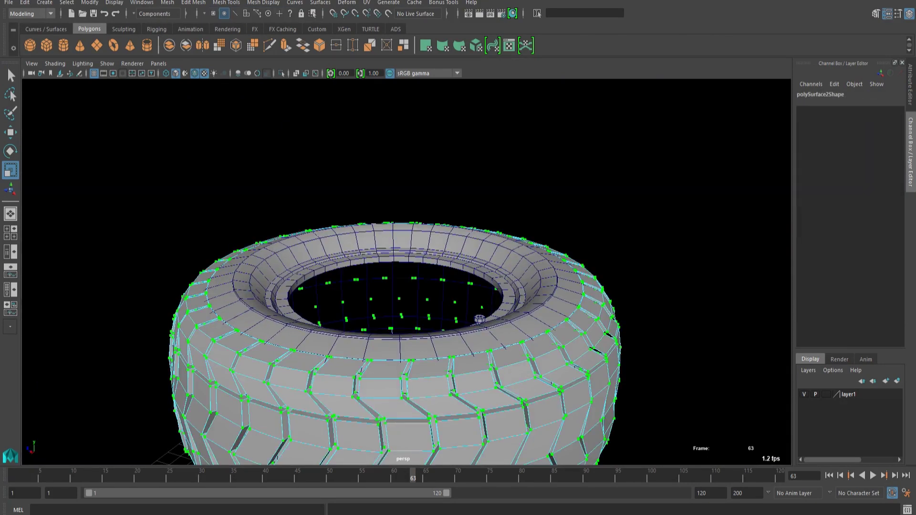
key("F8")
left_click(659, 169)
left_click(584, 329)
right_click_drag(718, 383, 619, 349, "alt")
left_click_drag(620, 350, 610, 386, "alt")
key("alt+shift+d")
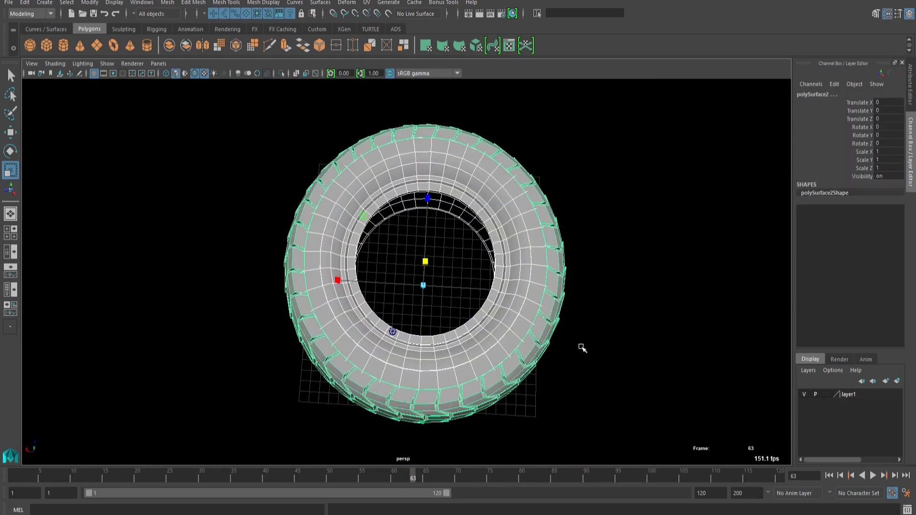
key("F12")
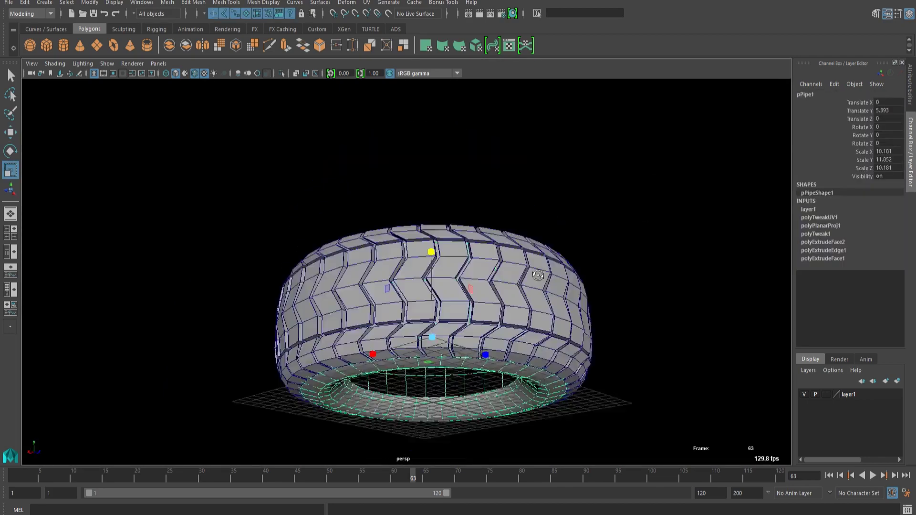
- Isolate the bolt in the perspective view
left_click_drag(477, 277, 388, 302, "alt")
right_click_drag(388, 303, 499, 223, "alt")
left_click(281, 73)
left_click_drag(446, 209, 390, 144, "alt")
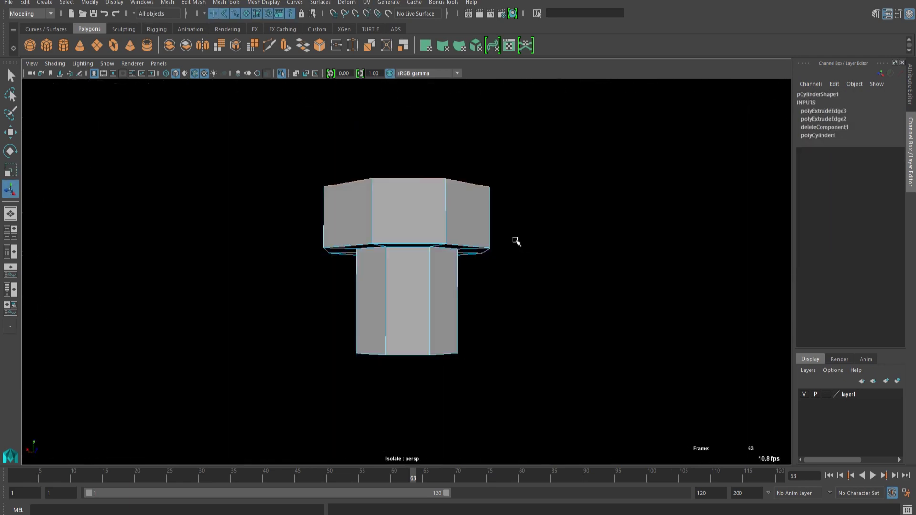
- Apply a planar UV projection to the isolated bolt
left_click_drag(517, 241, 496, 262, "alt")
key("w")
left_click_drag(506, 318, 505, 353, "alt")
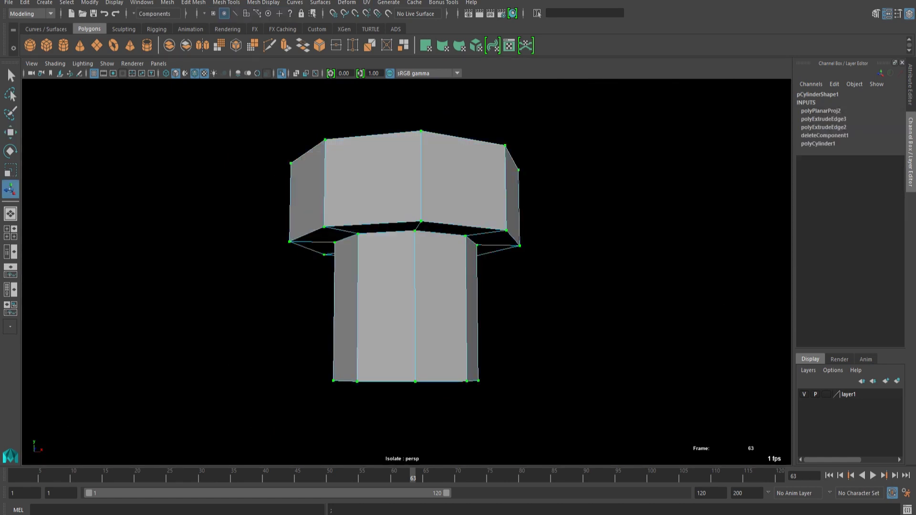
- Try Unfold3D on the bolt's UVs and apply a second planar projection to all its faces
key("ctrl+z")
left_click_drag(476, 164, 428, 199, "alt")
right_click_drag(427, 199, 428, 232)
left_click_drag(270, 128, 539, 210)
left_click_drag(539, 210, 457, 195, "alt")
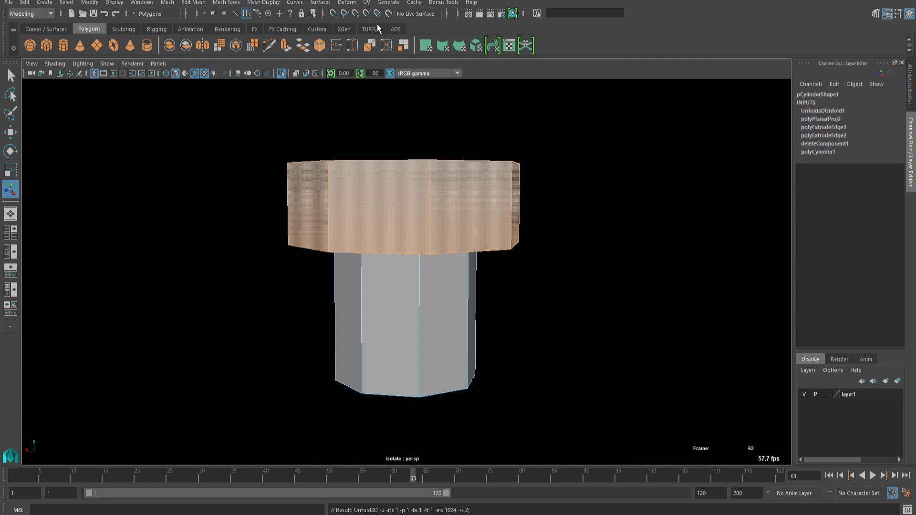
left_click(390, 112)
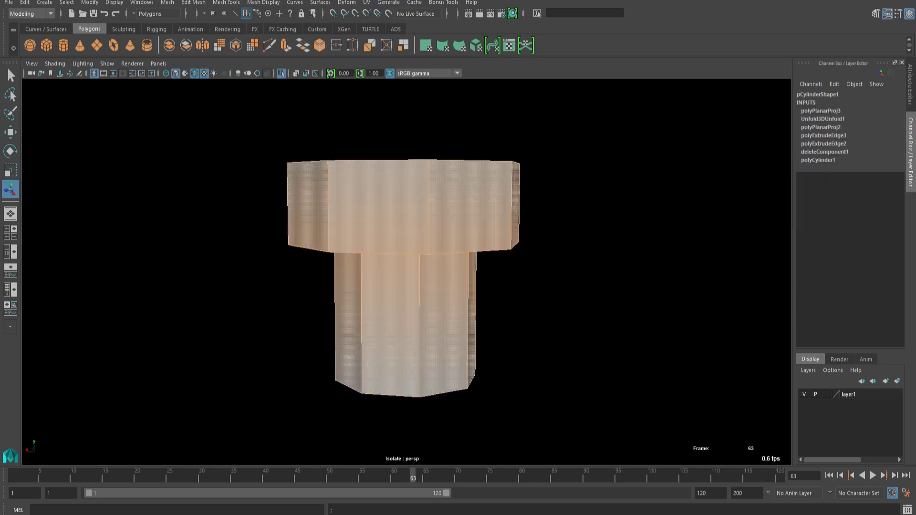
- Try to unfold the UVs of the bolt's newly projected faces
right_click_drag(513, 284, 534, 286, "alt")
left_click_drag(534, 287, 512, 329, "alt")
right_click_drag(548, 204, 549, 243)
double_click(394, 149)
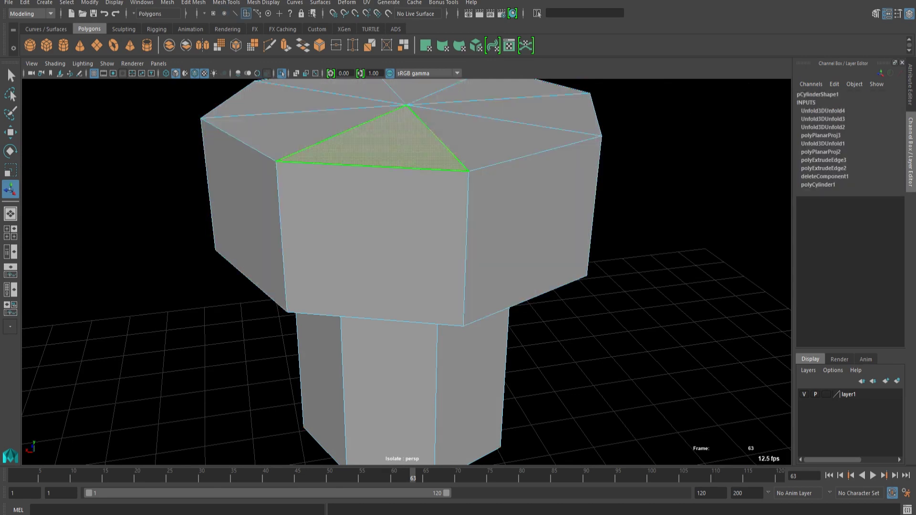
- Apply automatic UV mapping to the whole bolt and scale its UVs
right_click_drag(361, 199, 433, 109)
left_click(501, 208)
scroll(500, 207, "down", 5)
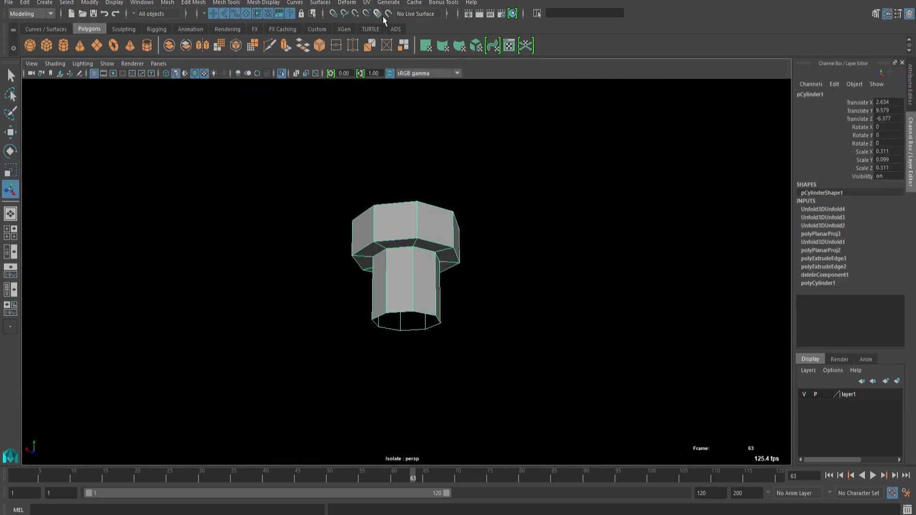
left_click(402, 86)
key("r")
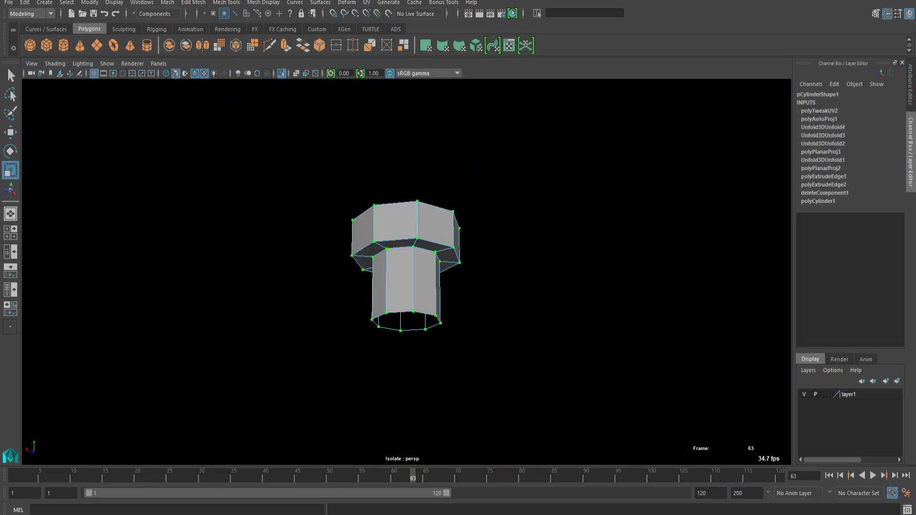
right_click_drag(430, 272, 500, 188)
- Show the whole model again and select the tyre, tread and bolt together in UV selection
left_click(282, 75)
scroll(489, 364, "down", 10)
left_click_drag(488, 364, 448, 444, "alt")
left_click_drag(383, 221, 553, 396)
key("r")
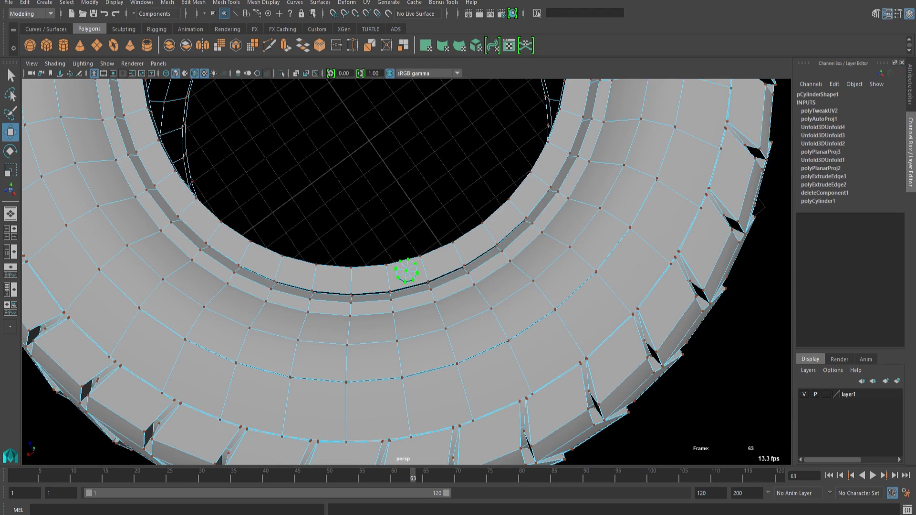
- Select the bolt in object mode and bring it up in the top view
right_click_drag(656, 193, 701, 153)
left_click(408, 273)
key("space")
key("space")
scroll(504, 176, "up", 3)
middle_click_drag(500, 222, 500, 263, "alt")
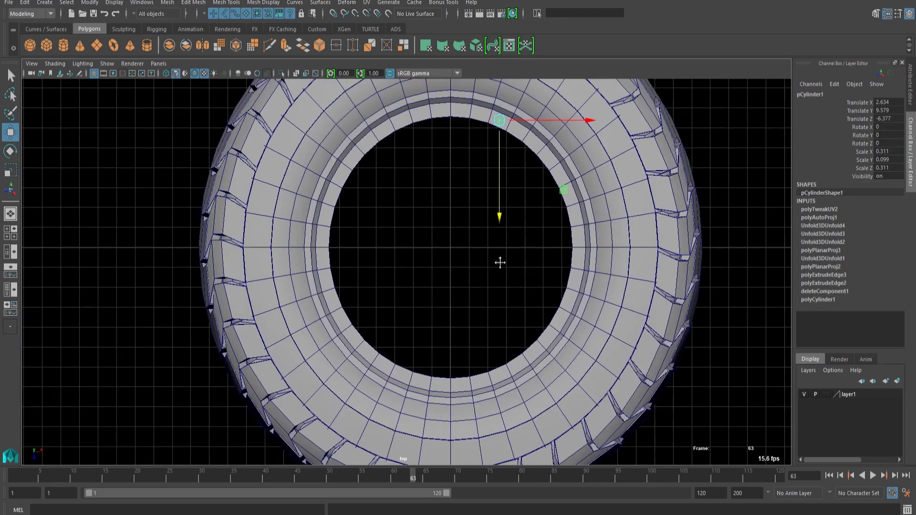
key("Insert")
left_click_drag(499, 125, 515, 143)
key("ctrl+z")
- Turn on grid snapping and snap the bolt's pivot to the grid near the tyre's centre
left_click(333, 13)
key("ctrl+z")
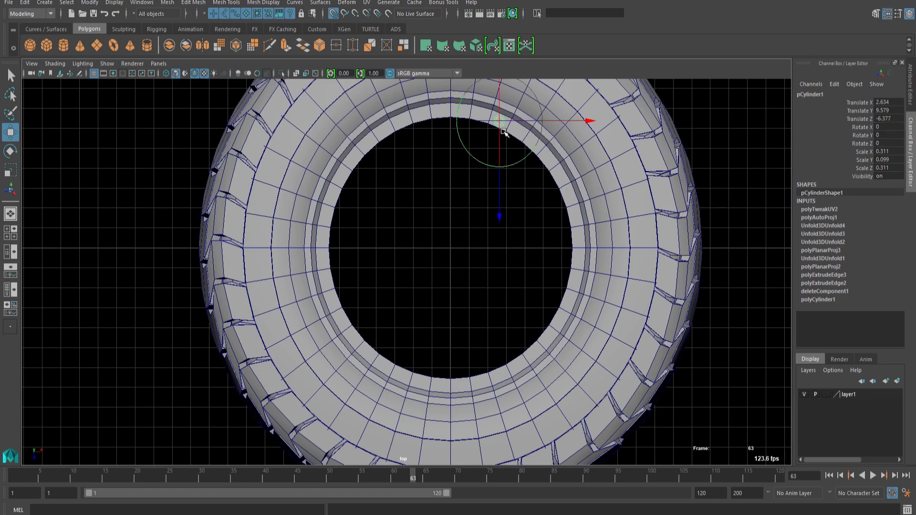
middle_click_drag(538, 154, 450, 264)
key("Insert")
key("space")
key("space")
left_click_drag(527, 303, 499, 245, "alt")
key("space")
key("space")
left_click(556, 224)
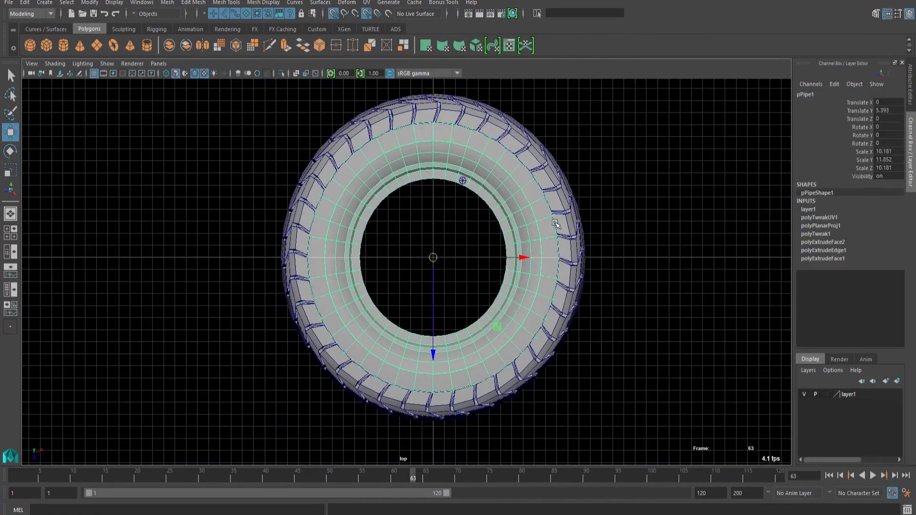
- Try a duplicate of the bolt rotated around the tyre opening and delete that copy
left_click(463, 182)
key("ctrl+d")
key("e")
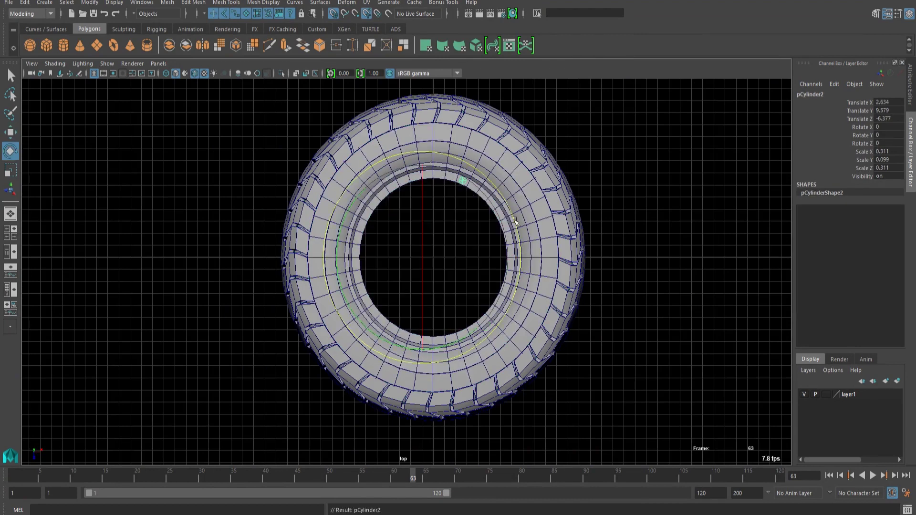
left_click(864, 135)
scroll(635, 258, "down", 1)
middle_click_drag(618, 237, 600, 321)
scroll(635, 257, "up", 5)
key("e")
left_click(505, 245)
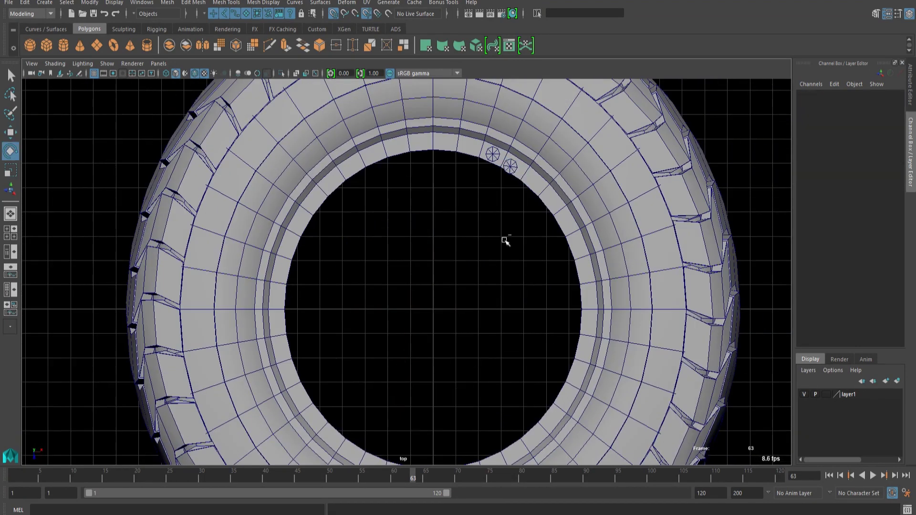
left_click(509, 165)
key("Delete")
- Try to shift the remaining bolt's pivot within the tyre opening
left_click(493, 161)
key("d")
left_click_drag(449, 288, 457, 302)
key("ctrl+z")
- Duplicate the bolt and try rotating the copy around the tyre opening
key("ctrl+d")
left_click_drag(484, 256, 389, 411)
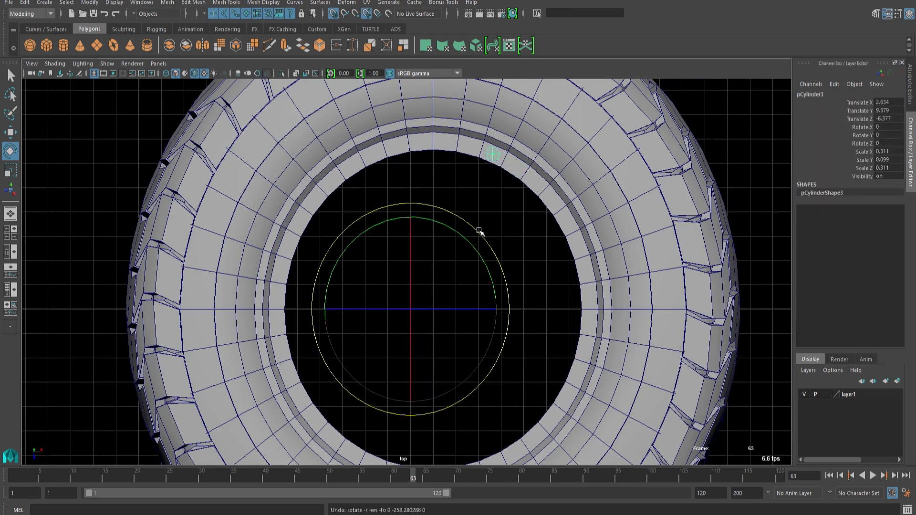
left_click(482, 231)
scroll(484, 230, "down", 3)
key("ctrl+z")
scroll(500, 258, "down", 2)
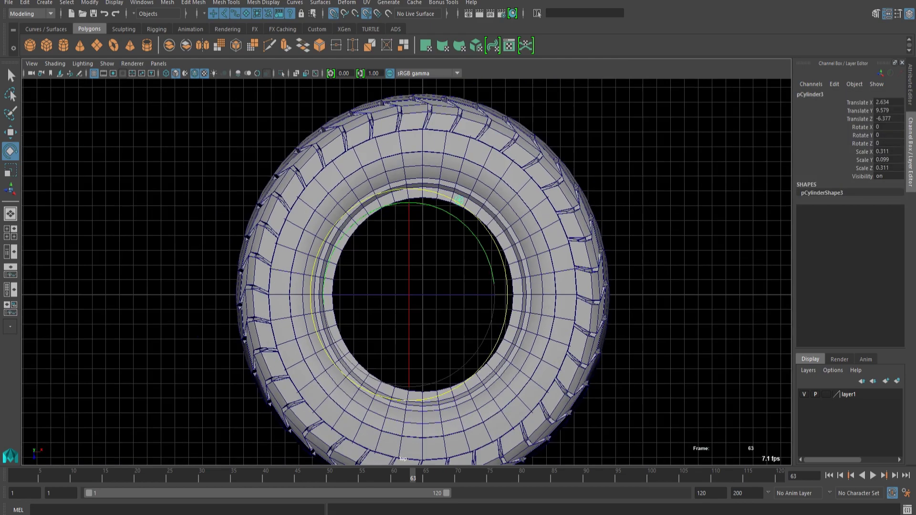
left_click(501, 258)
left_click(503, 260)
left_click(559, 272, "shift")
key("w")
key("space")
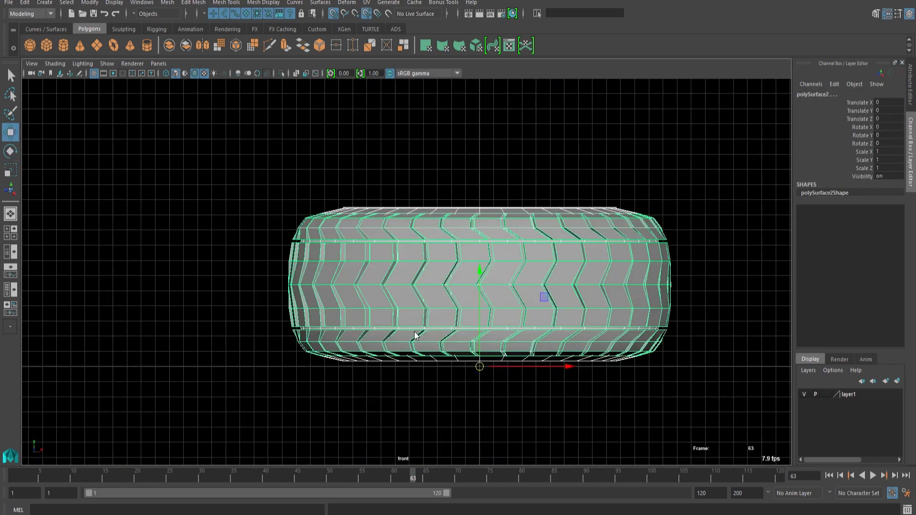
key("space")
key("space")
key("space")
key("space")
scroll(657, 289, "up", 3)
left_click(470, 188)
left_click(472, 189)
key("ctrl+z")
- Snap the bolt's pivot onto the grid origin at the centre of the tyre opening
scroll(450, 334, "up", 2)
left_click(498, 248)
left_click(488, 168)
key("d")
left_click_drag(500, 307, 431, 309)
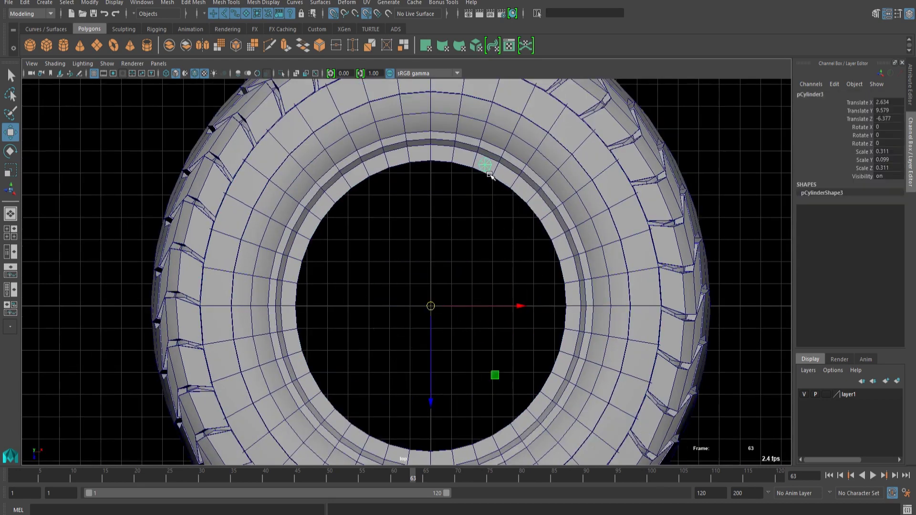
- Duplicate the bolt twice and rotate the copies around the tyre opening, setting the second copy's Rotate Y to -36
key("ctrl+d")
key("e")
key("ctrl+d")
left_click_drag(495, 237, 511, 268)
key("ctrl+d")
left_click(886, 136)
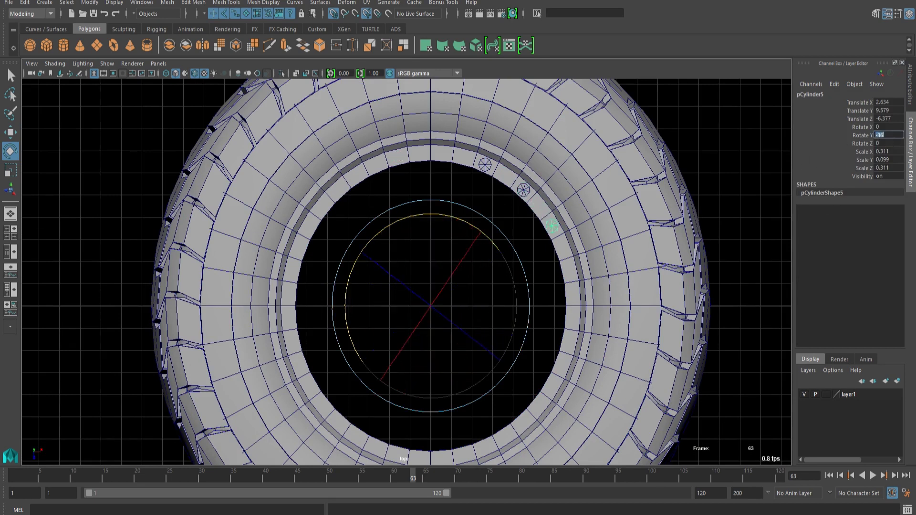
- Add three more bolt copies further around the lip, setting Rotate Y to -54 and -72 for the first two
left_click(523, 189)
left_click(552, 226)
left_click_drag(534, 256, 512, 286)
left_click(886, 135)
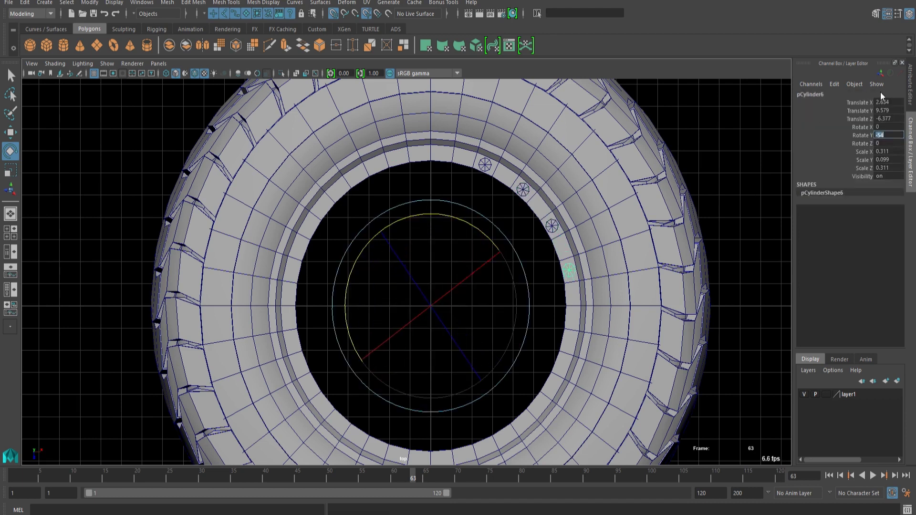
left_click_drag(499, 228, 520, 260)
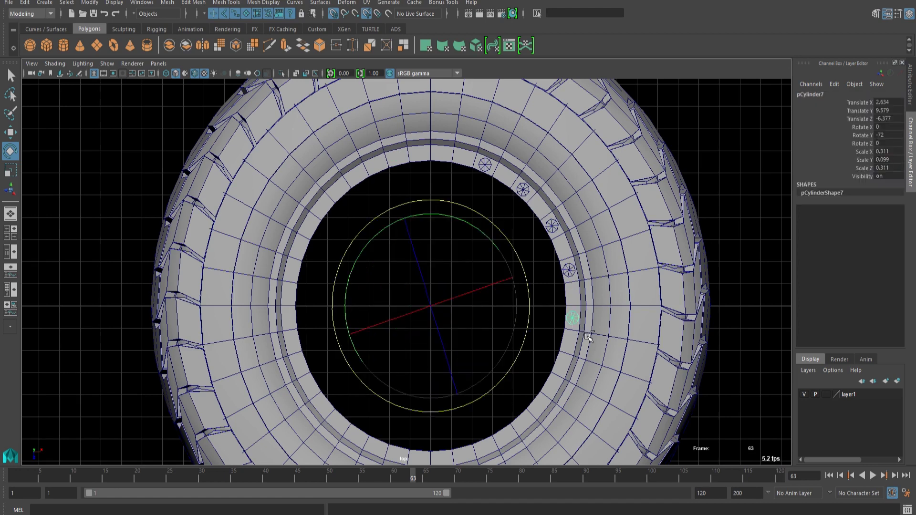
left_click_drag(501, 232, 521, 259)
left_click(886, 135)
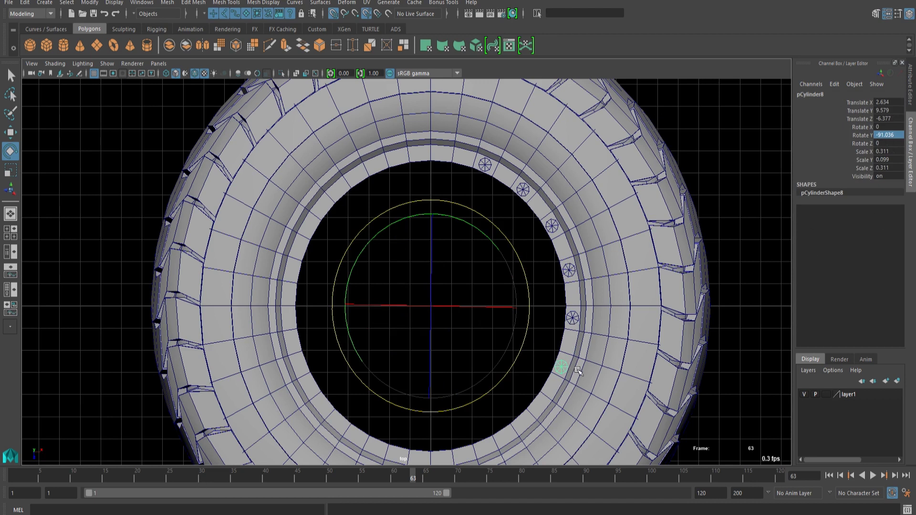
- Duplicate the latest bolt twice more, rotating each copy one position further around the lip
left_click(731, 345)
left_click(563, 362)
key("ctrl+d")
left_click_drag(484, 216, 503, 238)
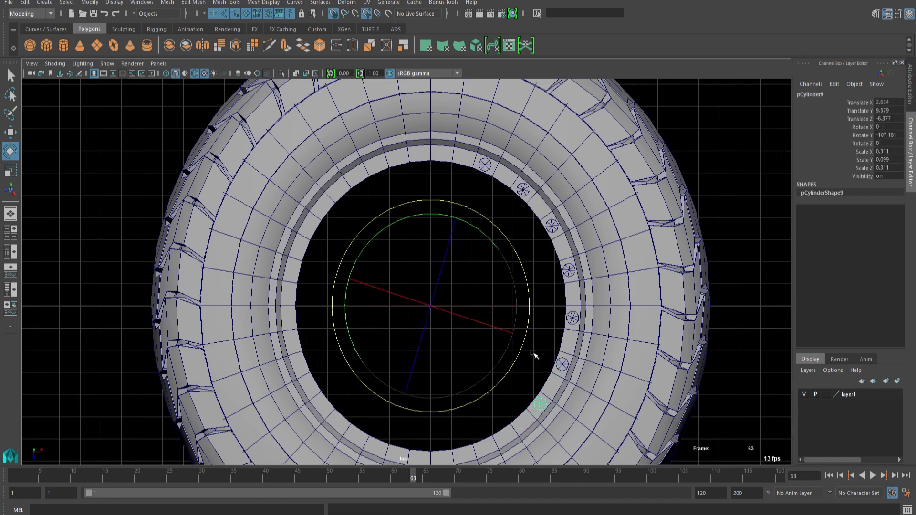
middle_click_drag(639, 294, 648, 247, "alt")
key("ctrl+d")
left_click_drag(456, 157, 470, 172)
left_click(891, 137)
left_click_drag(527, 209, 541, 242)
key("ctrl+z")
- Continue the ring with three further bolt copies, setting the second one's Rotate Y to -162
left_click(708, 396)
left_click(514, 396)
key("ctrl+d")
key("ctrl+d")
left_click_drag(490, 174, 514, 203)
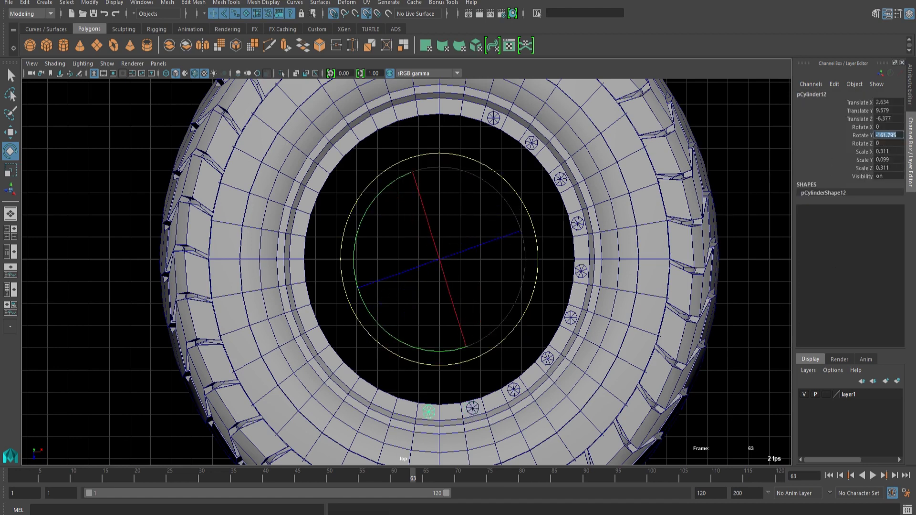
type("-162")
key("Return")
key("ctrl+d")
left_click_drag(500, 176, 511, 187)
key("ctrl+z")
- Duplicate four adjacent bolts and rotate the copies together into the gap beside the first bolt
left_click(493, 118)
left_click(532, 143, "shift")
key("ctrl+d")
left_click_drag(397, 164, 203, 345)
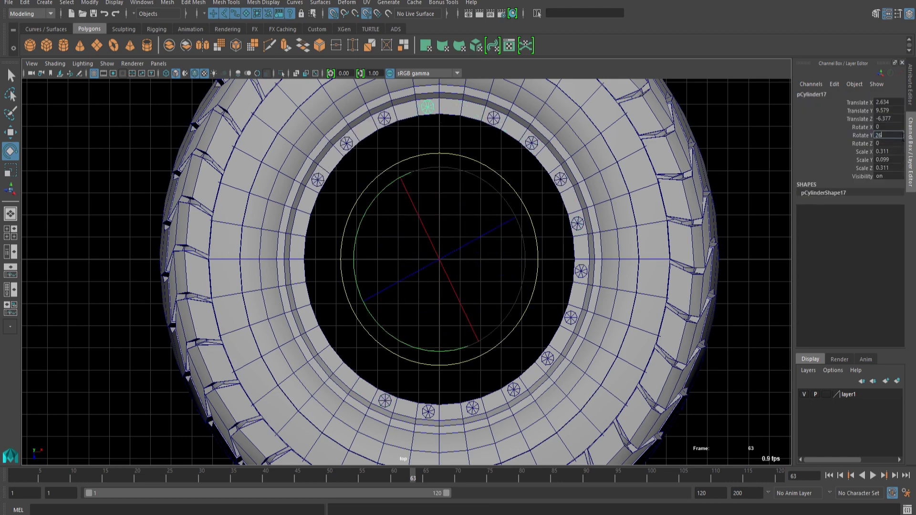
left_click_drag(462, 147, 459, 115)
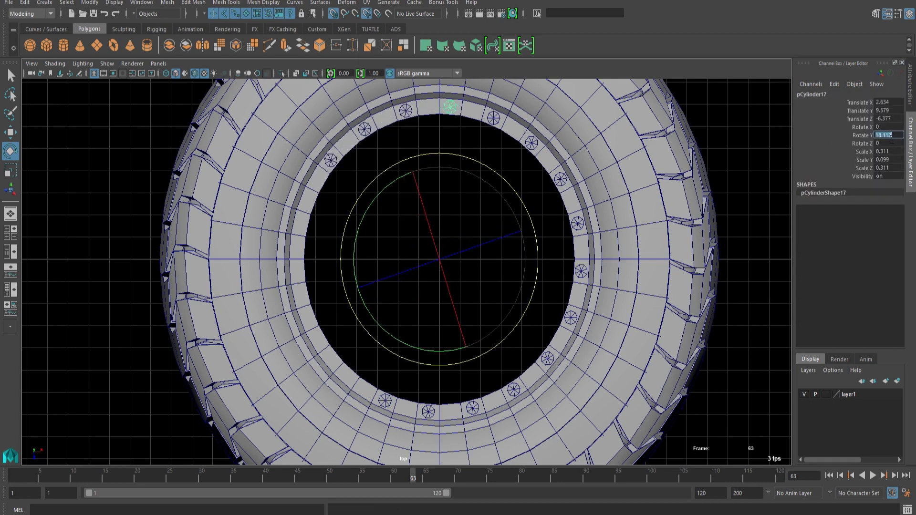
- Set Rotate Y to 36, 54 and 72 for the three copied bolts farthest from the first bolt
left_click(408, 111)
left_click(891, 138)
type("36")
key("Return")
left_click(364, 128)
type("54")
key("Return")
left_click(329, 164)
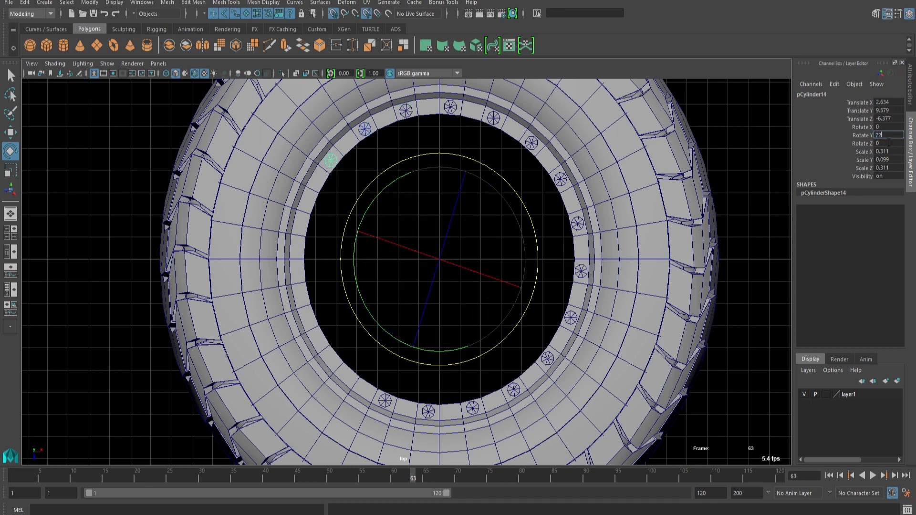
- Duplicate the five neighbouring bolts up to the first bolt and rotate the copies together into the remaining gap
left_click(365, 131, "shift")
left_click(406, 112, "shift")
left_click(450, 107, "shift")
left_click(493, 118, "shift")
key("ctrl+d")
left_click_drag(411, 172, 387, 292)
- Even out the Rotate Y angles of the bolts in the last gap, from 90 for the first to 180 for the last
left_click(887, 137)
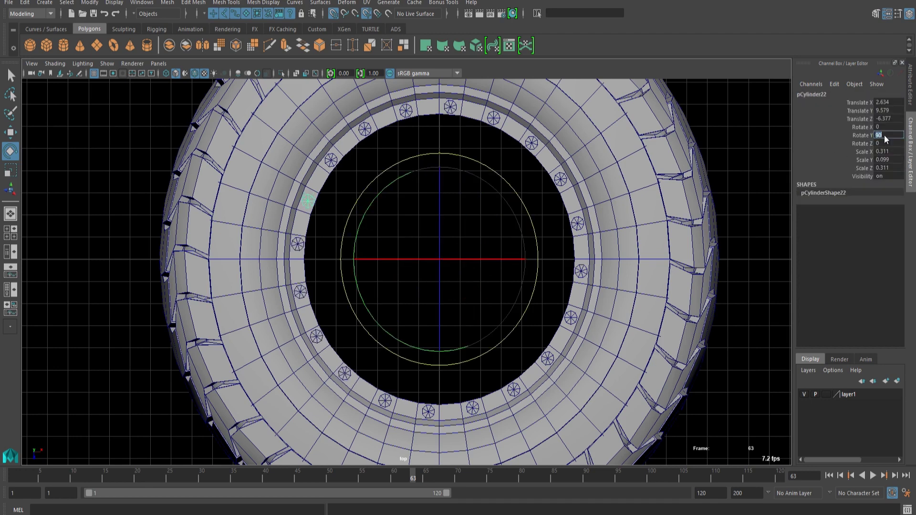
type("90")
key("Return")
key("Return")
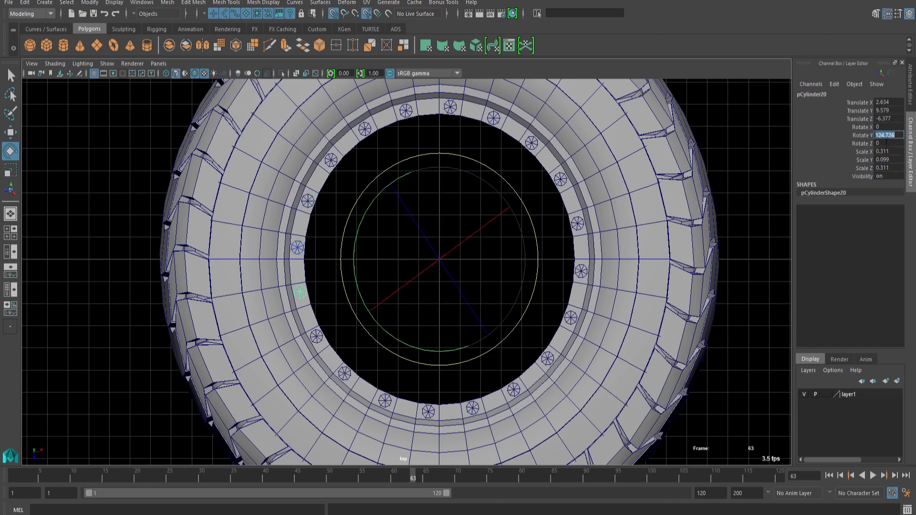
key("Return")
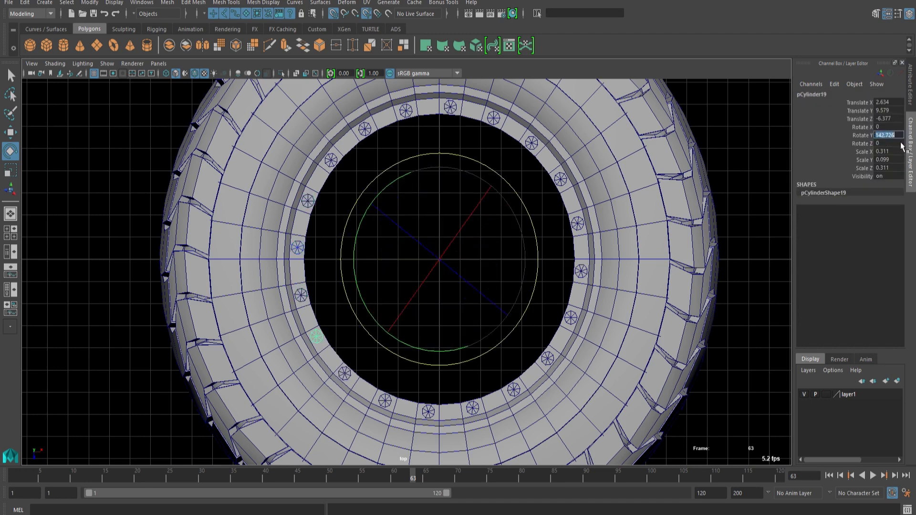
key("Return")
type("180")
key("Return")
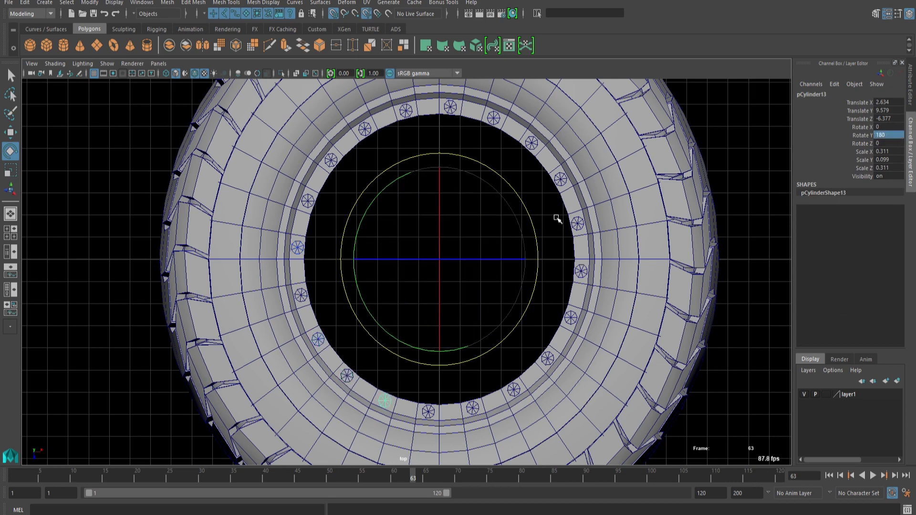
- Scale the lip's inner edge loop slightly inwards to widen the surface under the bolts
left_click(557, 218)
scroll(573, 281, "down", 5)
middle_click_drag(605, 253, 572, 306, "alt")
scroll(572, 309, "up", 7)
right_click_drag(573, 309, 572, 281)
double_click(532, 310)
key("r")
left_click_drag(368, 354, 368, 371)
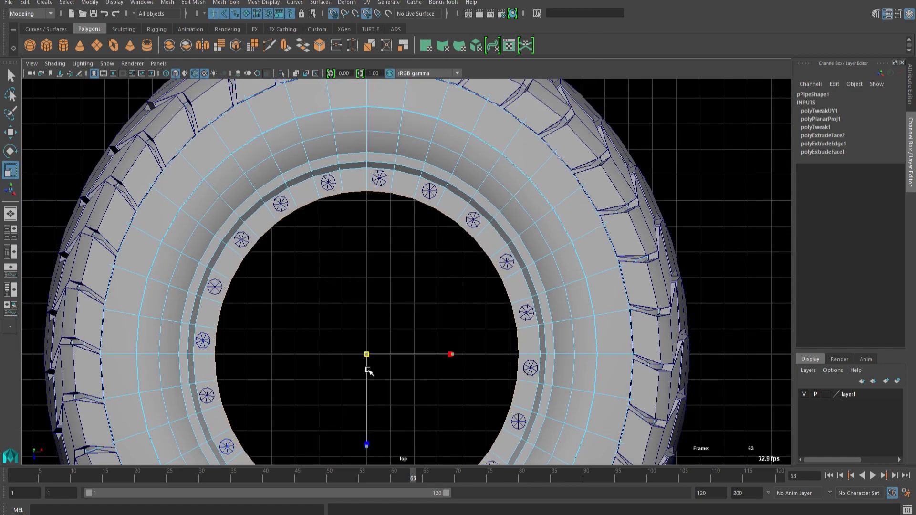
middle_click_drag(440, 293, 484, 224, "alt")
scroll(484, 224, "down", 4)
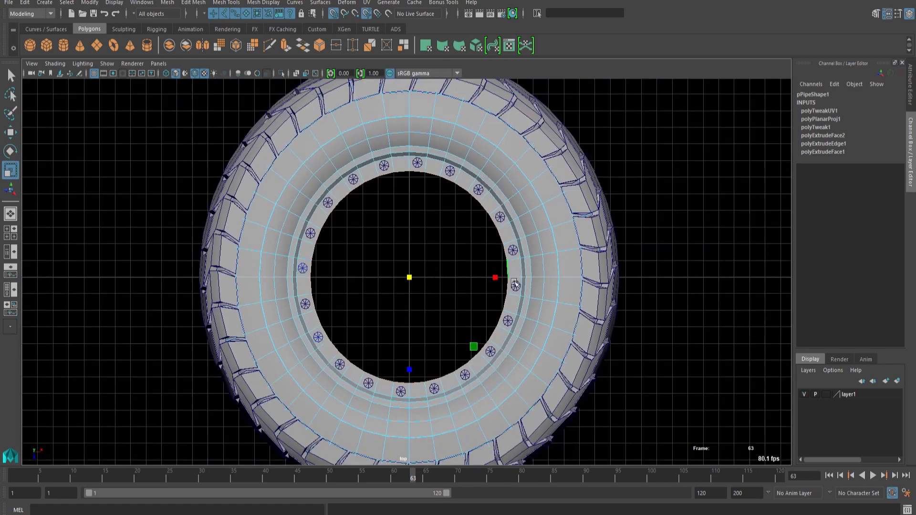
left_click(627, 238)
- Select all the bolts in the perspective view and lower them so their heads sit close to the lip
scroll(628, 227, "down", 5)
key("space")
key("space")
scroll(586, 311, "down", 8)
left_click_drag(429, 281, 373, 263, "alt")
scroll(539, 299, "up", 6)
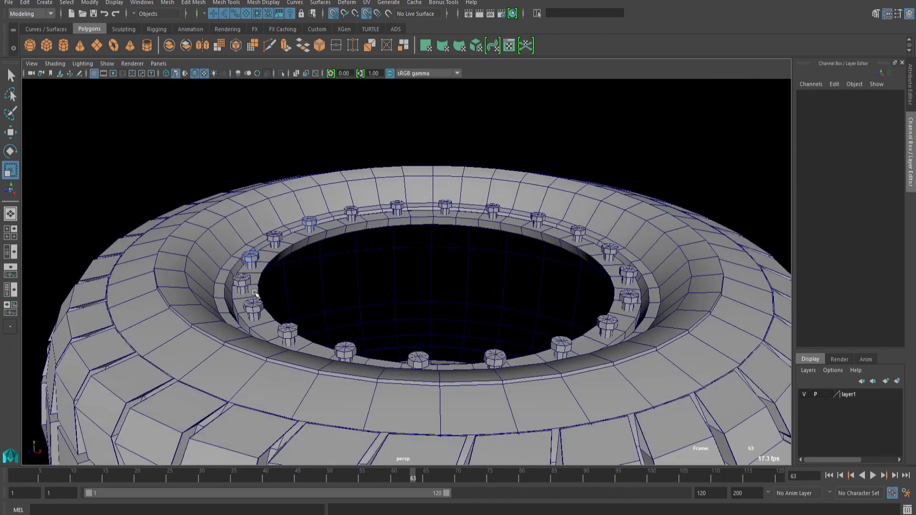
left_click(242, 284)
left_click(254, 308, "shift")
left_click(288, 333, "shift")
left_click(346, 353, "shift")
left_click(419, 361, "shift")
left_click(495, 359, "shift")
left_click(561, 347, "shift")
scroll(633, 259, "down", 8)
left_click_drag(272, 195, 588, 372)
left_click_drag(555, 393, 505, 272, "ctrl")
scroll(477, 305, "up", 6)
left_click_drag(477, 310, 478, 343, "alt")
scroll(444, 267, "up", 4)
key("w")
left_click_drag(448, 267, 448, 200, "alt")
scroll(446, 191, "up", 3)
left_click_drag(443, 170, 444, 114)
key("ctrl+z")
left_click_drag(447, 183, 556, 255)
scroll(452, 190, "down", 5)
scroll(556, 255, "up", 4)
left_click_drag(335, 162, 335, 163)
left_click(377, 108)
- Examine how the lowered bolts sit around the lip from several angles
scroll(396, 190, "down", 5)
left_click_drag(419, 212, 548, 444, "alt")
scroll(492, 347, "up", 3)
scroll(412, 417, "up", 5)
left_click_drag(411, 417, 398, 247, "alt")
scroll(288, 118, "down", 5)
scroll(382, 239, "up", 5)
scroll(398, 246, "down", 8)
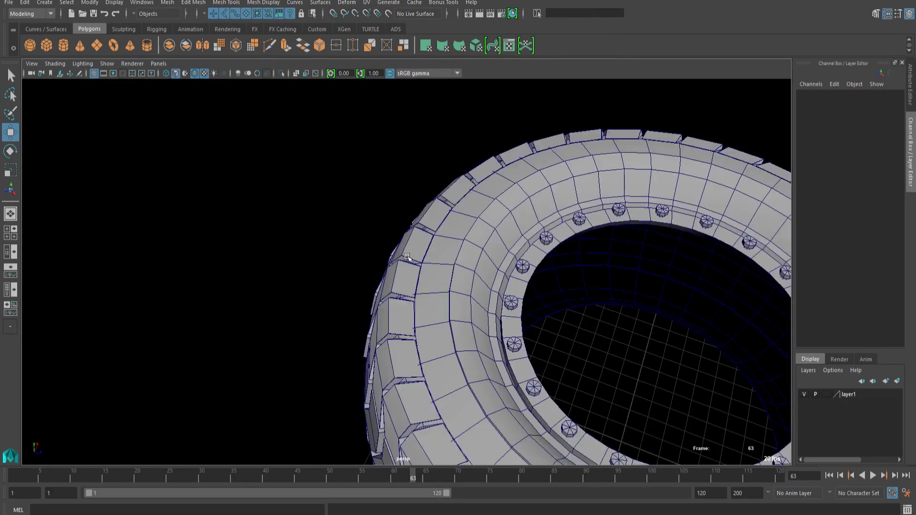
left_click(429, 243)
left_click(534, 190)
scroll(534, 197, "down", 4)
left_click_drag(534, 197, 372, 272, "alt")
scroll(408, 267, "up", 6)
left_click(408, 282)
left_click(446, 164)
scroll(445, 172, "down", 5)
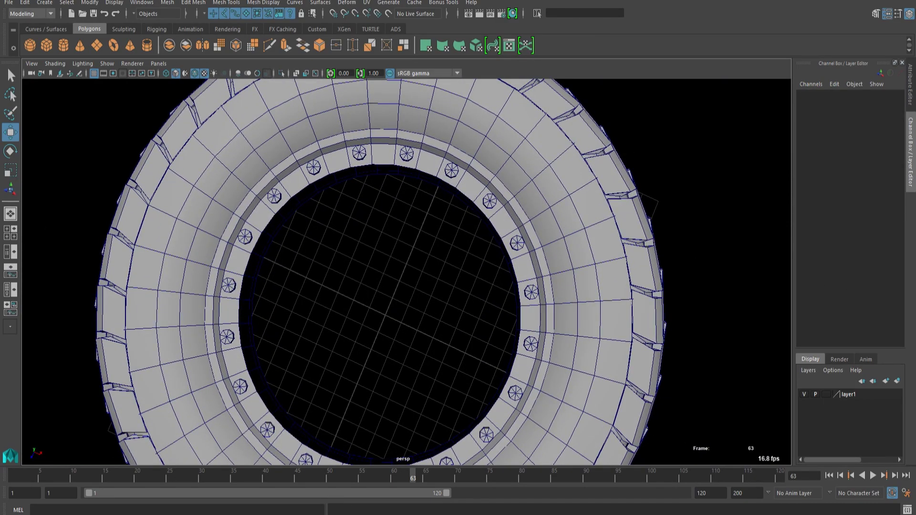
left_click_drag(335, 310, 377, 220, "alt")
left_click(543, 238)
left_click(543, 160)
left_click(575, 263)
left_click_drag(465, 213, 466, 216)
scroll(588, 119, "down", 5)
- Extrude the lip's inner edge loop, scale it to about 0.983 and raise it about 0.28 in Y
double_click(552, 272)
left_click_drag(552, 272, 448, 267, "alt")
key("r")
scroll(423, 380, "up", 3)
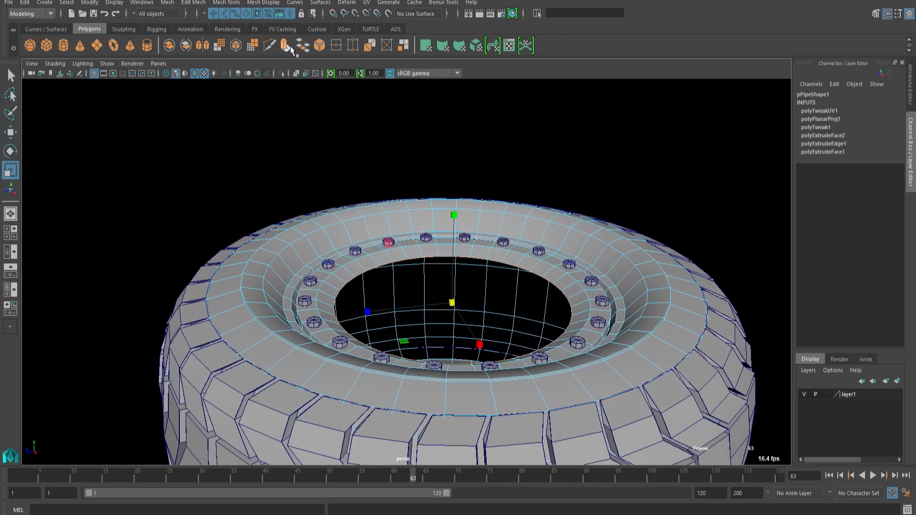
key("ctrl+e")
left_click_drag(477, 364, 625, 343, "alt")
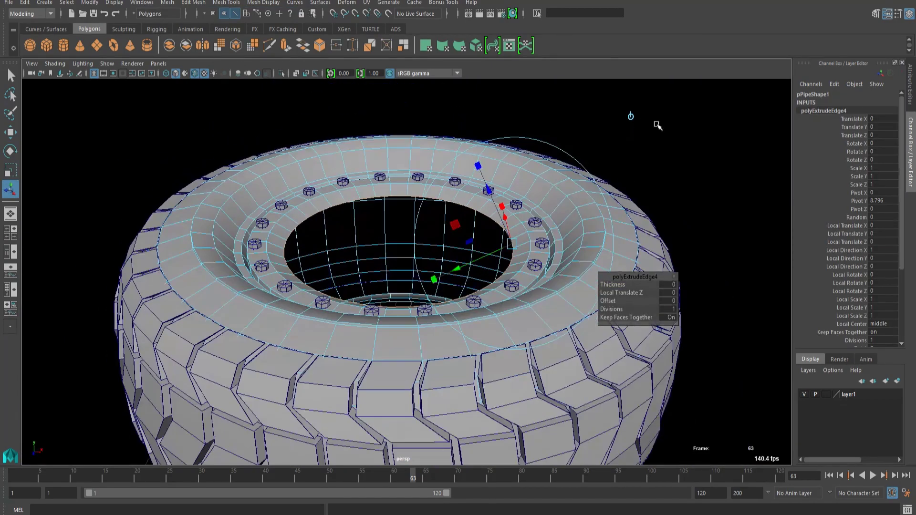
left_click(631, 116)
scroll(439, 305, "up", 3)
left_click_drag(439, 305, 437, 282, "alt")
left_click_drag(413, 223, 415, 212)
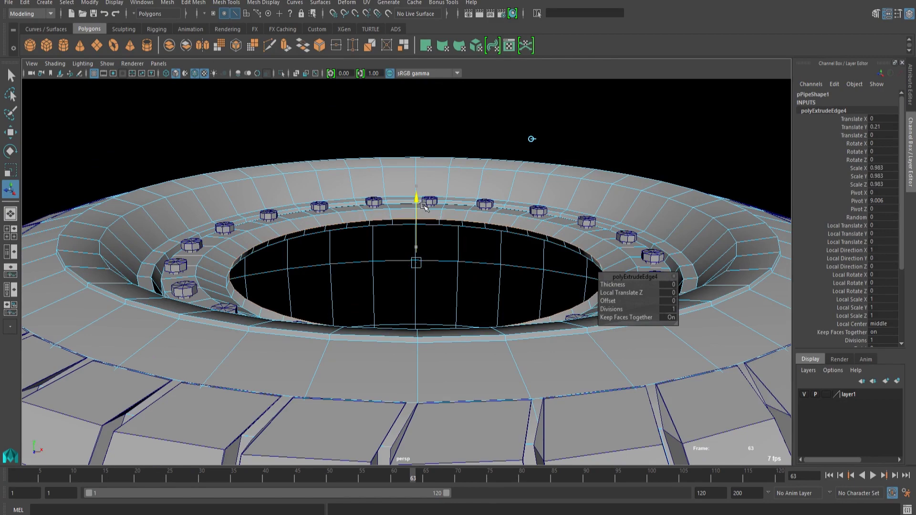
- Extrude the raised inner edge loop again and reshape the new edge within the tyre opening
key("ctrl+e")
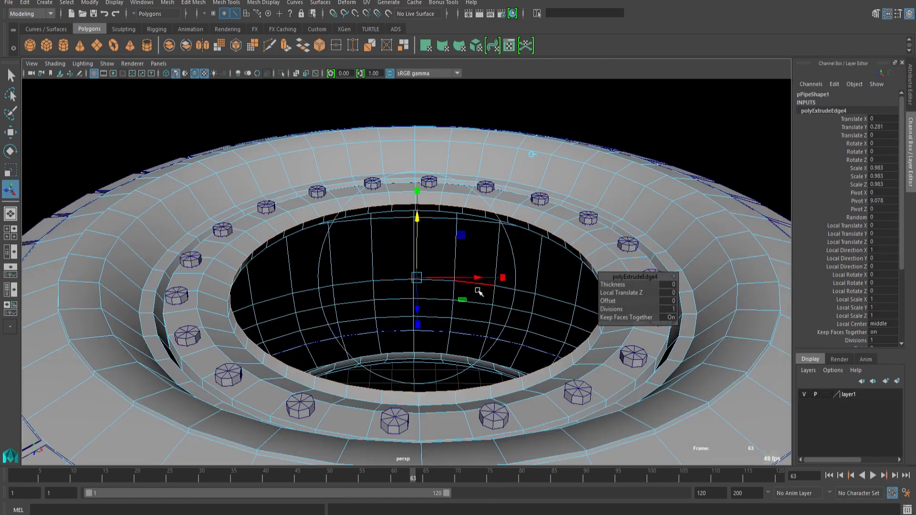
left_click_drag(477, 267, 476, 194, "alt")
left_click(675, 160)
left_click(464, 254)
mouse_move(388, 215)
left_mouse_down()
mouse_move(381, 252)
mouse_move(374, 214)
left_mouse_up()
- Extrude the rim's inner edge loop inward and scale the new edge to about 0.883, narrowing the central opening
scroll(358, 214, "up", 3)
left_click_drag(373, 214, 480, 289, "alt")
scroll(348, 288, "down", 5)
scroll(383, 306, "up", 3)
key("ctrl+e")
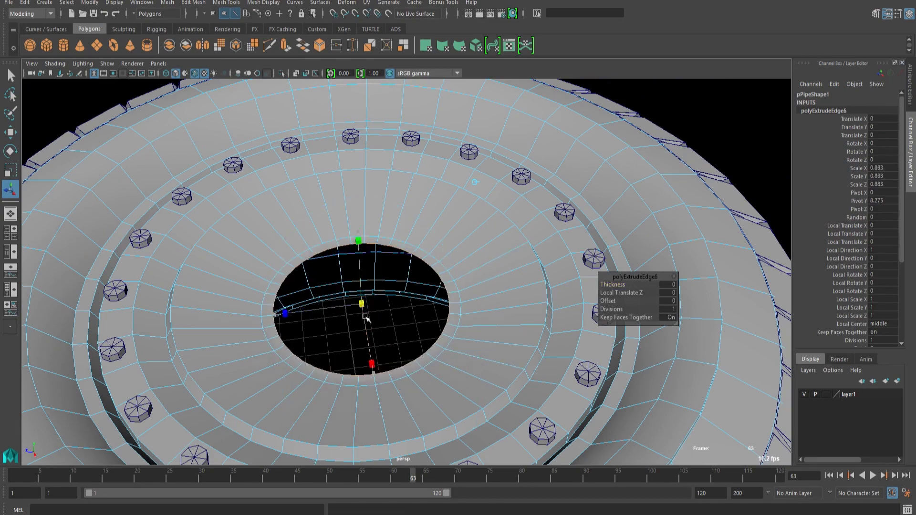
left_click_drag(366, 318, 420, 329, "alt")
- Extrude the narrowed opening's edge loop again and reshape the new edge around the wheel's centre
key("ctrl+e")
left_click_drag(406, 230, 420, 306)
scroll(392, 344, "down", 5)
scroll(420, 305, "up", 4)
left_click_drag(442, 265, 436, 221)
- Fill the central opening with a single face and select that face for moving
right_click_drag(435, 296, 469, 274, "shift")
left_click(560, 152)
left_click_drag(560, 152, 477, 182, "alt")
scroll(477, 190, "up", 4)
right_click_drag(450, 225, 451, 267)
left_click(451, 224)
key("w")
- Extrude the central face twice to build a narrower hub rising from the middle of the rim
left_click_drag(453, 169, 400, 343, "alt")
scroll(392, 333, "up", 3)
scroll(392, 333, "down", 2)
key("ctrl+e")
key("ctrl+e")
left_click_drag(384, 263, 419, 341)
scroll(399, 354, "down", 5)
- Duplicate the ring of lip bolts and scale the copy to about 0.312 so it fits around the hub
key("F8")
left_click(607, 188)
left_click_drag(605, 190, 592, 222, "alt")
left_click(488, 262)
key("ctrl+d")
key("r")
left_click_drag(383, 299, 331, 302)
left_click_drag(331, 302, 461, 204, "alt")
scroll(441, 191, "up", 8)
key("w")
key("r")
left_click_drag(459, 305, 463, 305)
left_click_drag(463, 305, 451, 320, "alt")
scroll(451, 320, "down", 5)
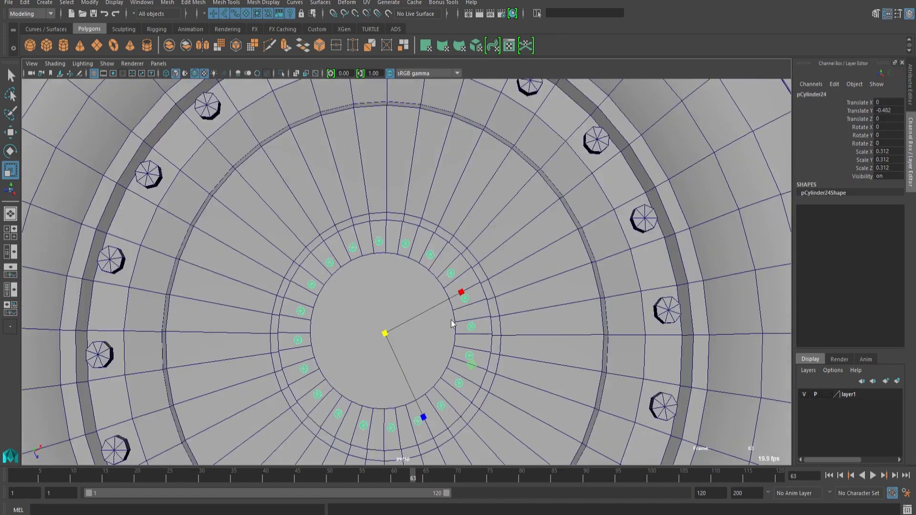
- Switch to the top view and try to pick alternate small bolts with the rim mesh still shown
key("space")
key("space")
middle_click_drag(433, 277, 414, 416, "alt")
scroll(477, 231, "up", 3)
right_click_drag(478, 231, 477, 260)
left_click_drag(448, 208, 472, 231)
key("ctrl+z")
key("ctrl+z")
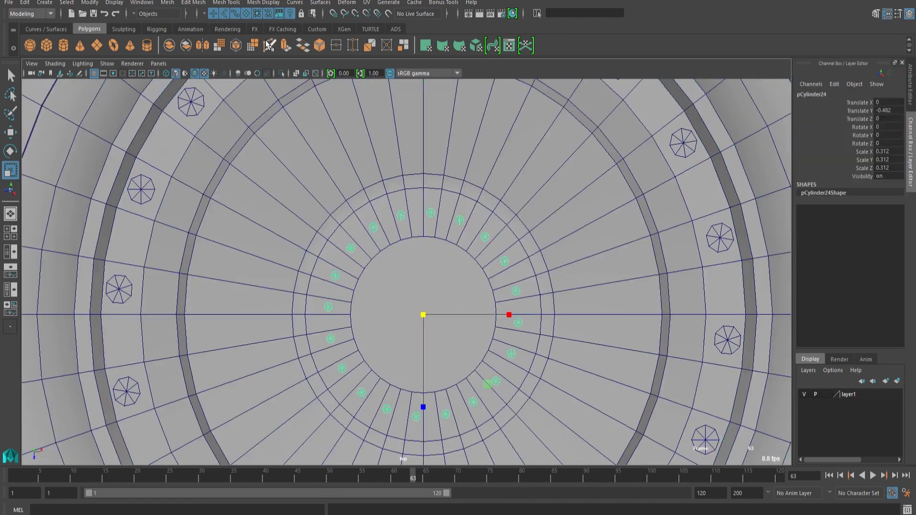
- Isolate the small bolt ring, delete every second bolt and show the whole model again
left_click(281, 73)
right_click_drag(470, 247, 470, 276)
left_click_drag(448, 207, 471, 230)
left_click_drag(494, 250, 515, 272, "shift")
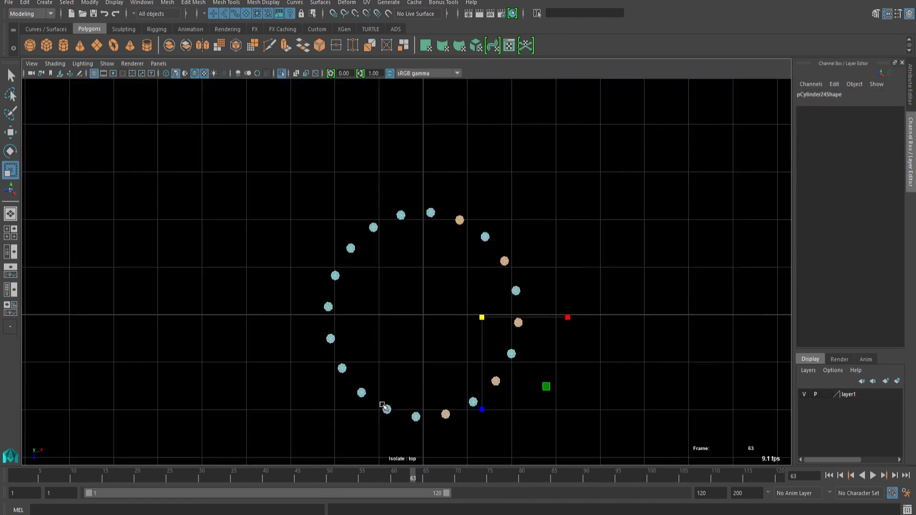
key("Delete")
right_click_drag(410, 248, 432, 225)
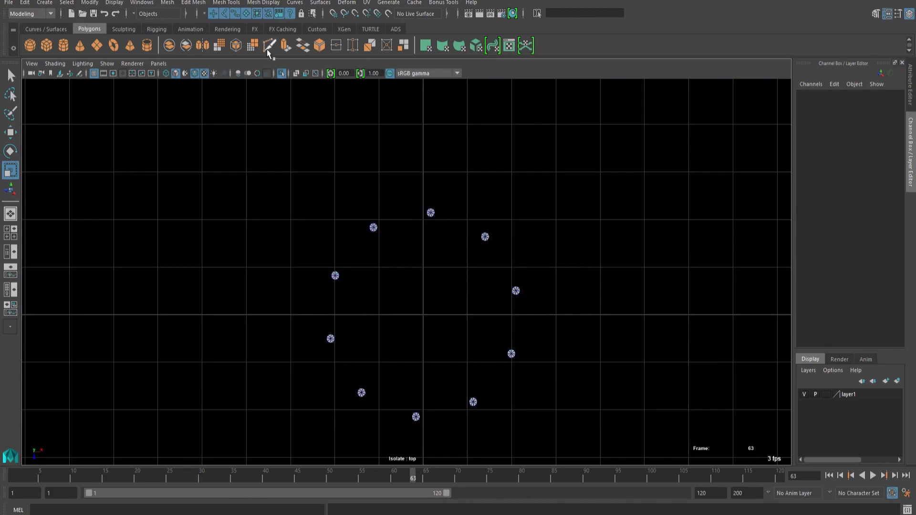
left_click(281, 74)
- Try to rescale the remaining small bolt ring around the hub in the top view
scroll(441, 195, "up", 3)
left_click(442, 193)
key("t")
key("r")
left_click_drag(430, 332, 538, 368)
key("ctrl+z")
scroll(396, 202, "down", 6)
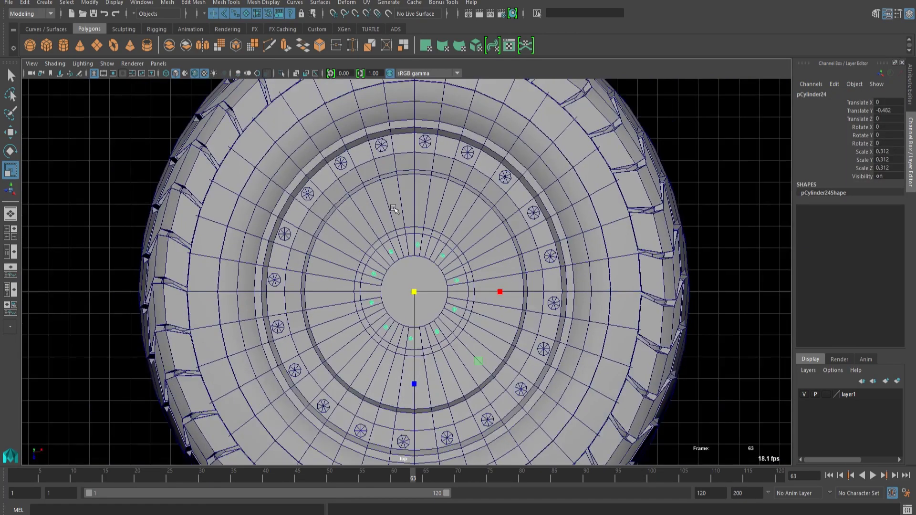
scroll(465, 274, "up", 4)
middle_click_drag(465, 274, 463, 296, "alt")
right_click_drag(478, 250, 479, 275)
left_click_drag(464, 249, 499, 280)
right_click_drag(504, 277, 529, 246)
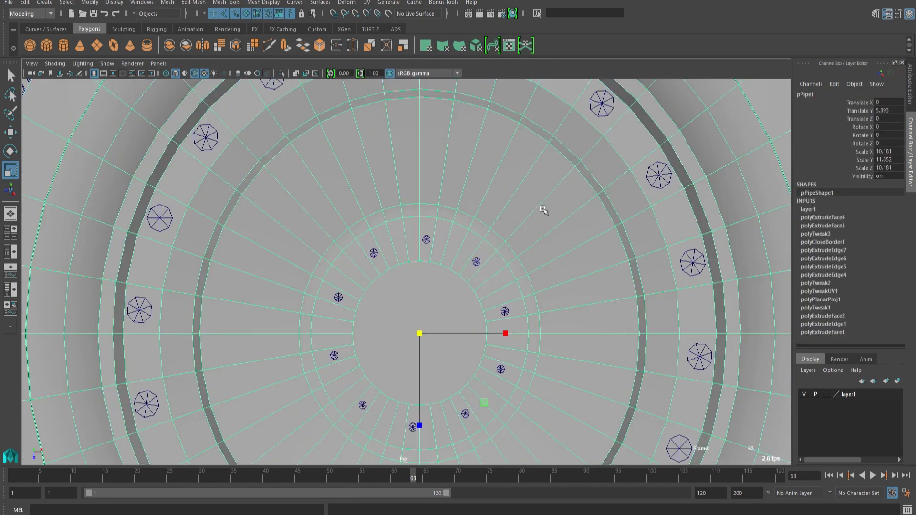
scroll(544, 208, "down", 6)
left_click(589, 205)
- In the perspective view, extrude the hub's top face, scale it to about 0.933 and raise it about 0.108 for a chamfer
key("space")
key("space")
left_click_drag(593, 238, 598, 273, "alt")
right_click_drag(482, 267, 481, 239)
left_click_drag(474, 282, 467, 239, "alt")
scroll(443, 277, "up", 4)
left_click(432, 287)
left_click_drag(430, 305, 410, 353, "alt")
middle_click_drag(411, 353, 465, 241, "alt")
right_click_drag(453, 272, 453, 322)
left_click(451, 298)
left_click(236, 51)
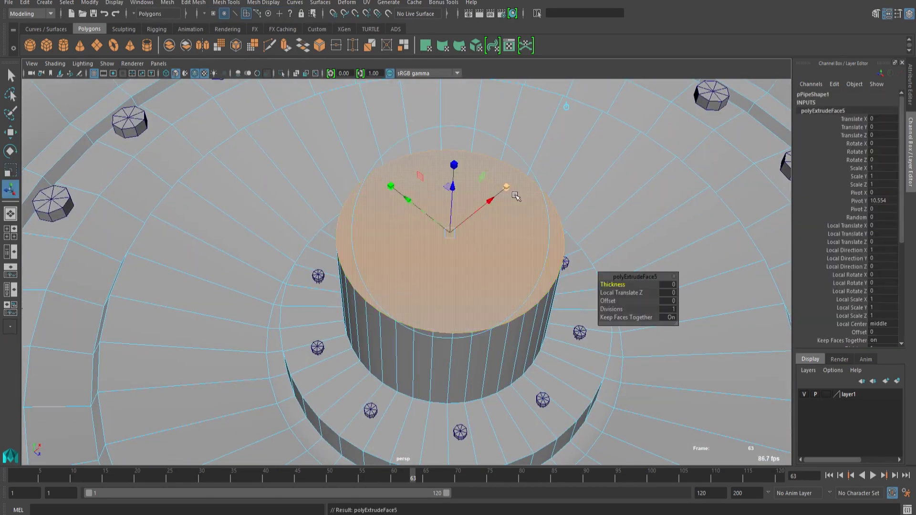
left_click_drag(458, 192, 486, 138)
right_click_drag(563, 147, 595, 115)
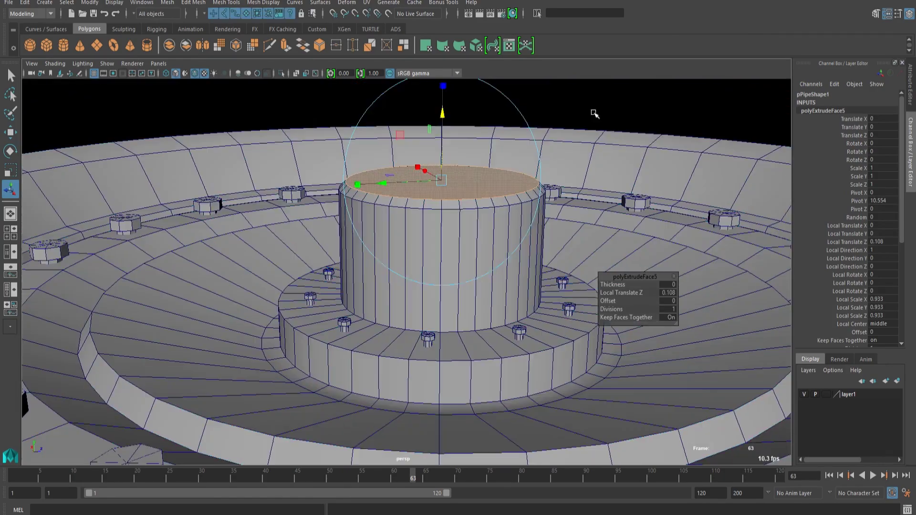
left_click(594, 115)
key("w")
left_click(558, 301)
left_click(446, 222)
mouse_move(443, 220)
left_mouse_down("alt")
mouse_move(454, 216)
mouse_move(448, 211)
left_mouse_up("alt")
key("ctrl+z")
left_click(623, 110)
- Examine the whole wheel from above and from the side
scroll(583, 238, "down", 5)
left_click_drag(582, 245, 468, 411, "alt")
scroll(486, 399, "down", 6)
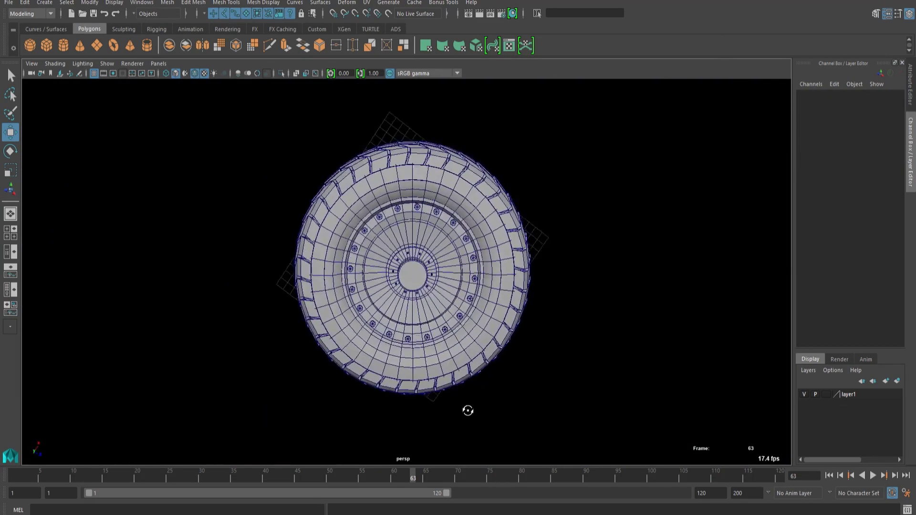
left_click_drag(408, 371, 483, 309, "alt")
scroll(483, 309, "up", 5)
scroll(483, 308, "down", 6)
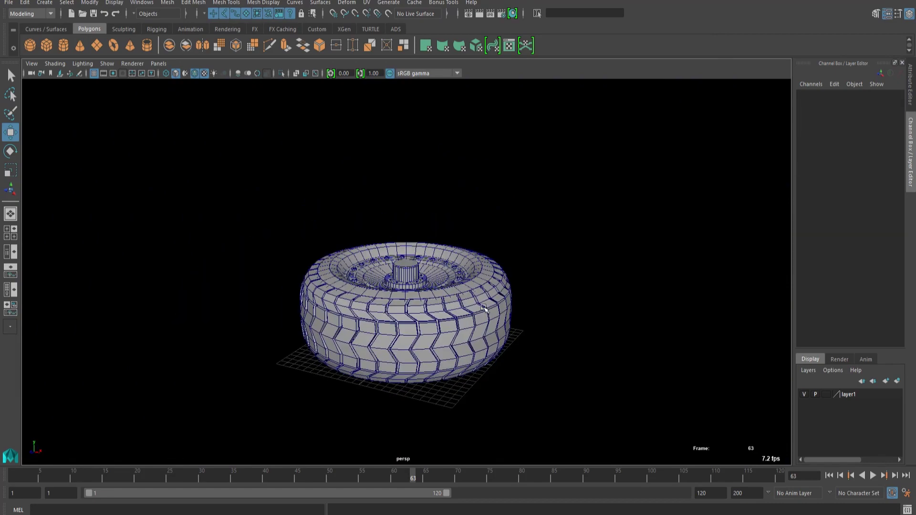
- Select the hub's top face with its chamfer ring and lower them slightly
scroll(480, 337, "up", 8)
left_click(451, 245)
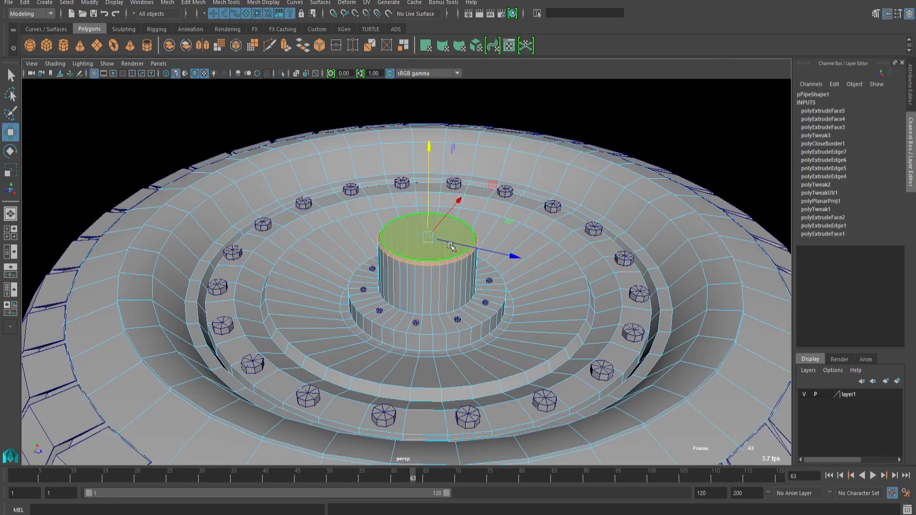
left_click_drag(438, 161, 436, 173)
left_click_drag(437, 173, 427, 311, "alt")
scroll(482, 329, "down", 5)
left_click(705, 384)
- Examine the hub, rim and tyre from several angles and distances
scroll(477, 286, "up", 8)
left_click(458, 280)
scroll(481, 286, "down", 4)
left_click_drag(573, 305, 658, 276, "alt")
scroll(658, 276, "down", 8)
left_click(719, 218)
scroll(620, 267, "up", 4)
scroll(563, 372, "down", 6)
left_click_drag(558, 410, 487, 377, "alt")
scroll(599, 338, "up", 6)
scroll(486, 377, "down", 5)
left_click(448, 271)
scroll(429, 267, "up", 4)
left_click_drag(421, 260, 329, 297)
key("ctrl+z")
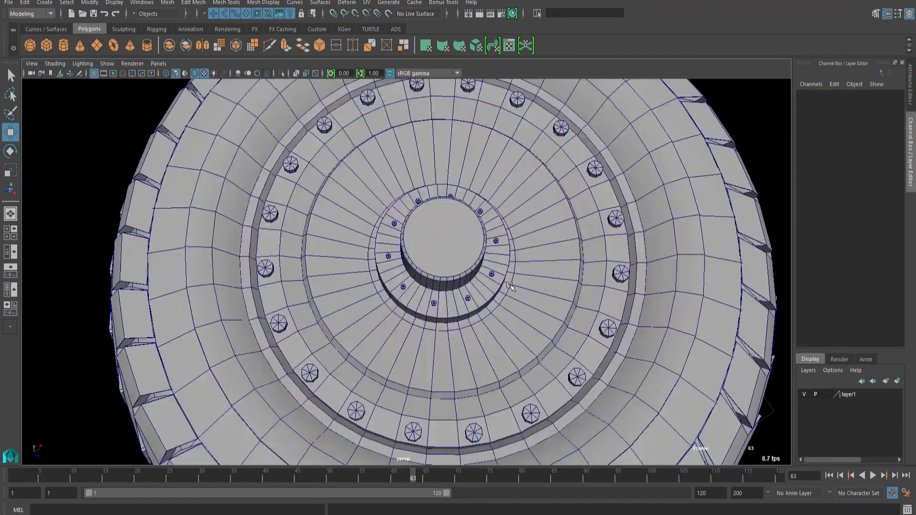
left_click(527, 204)
- Change the viewport background to the blue gradient and show the wheel in shaded display
scroll(628, 251, "down", 3)
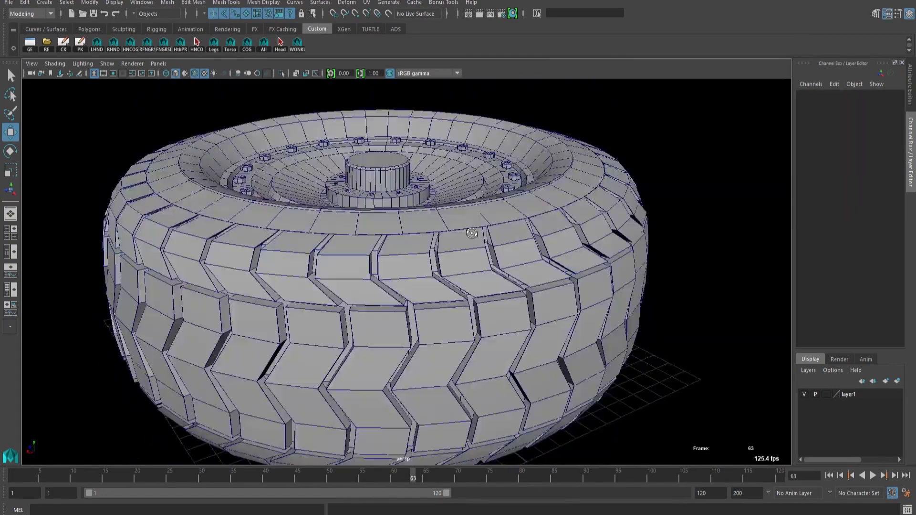
left_click_drag(471, 234, 441, 274, "alt")
scroll(441, 274, "down", 4)
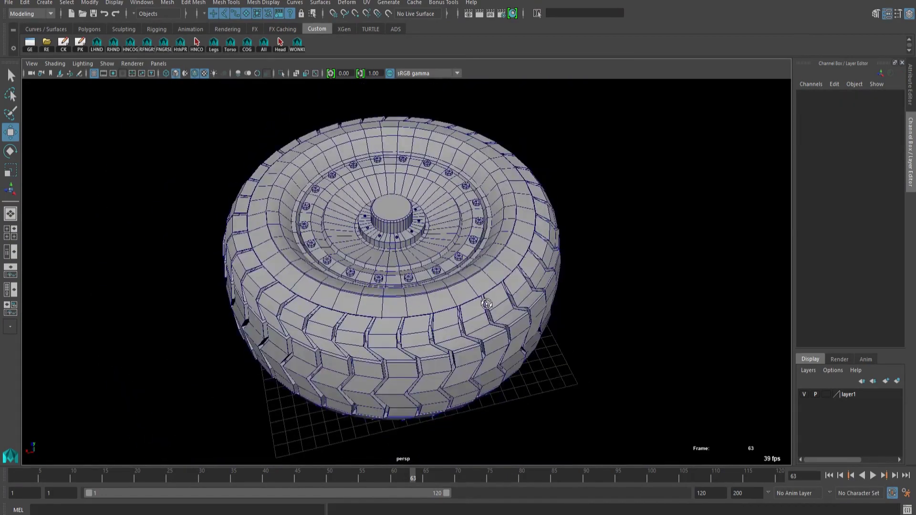
scroll(576, 269, "up", 2)
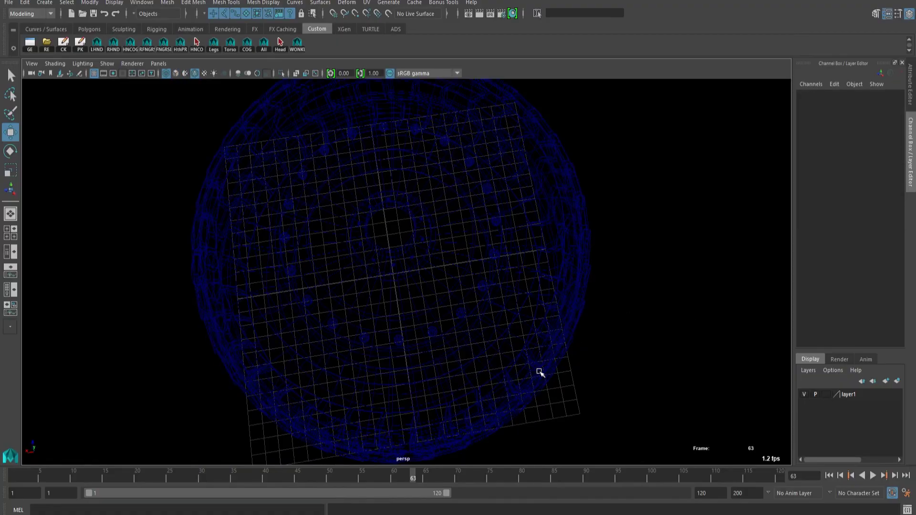
key("alt+b")
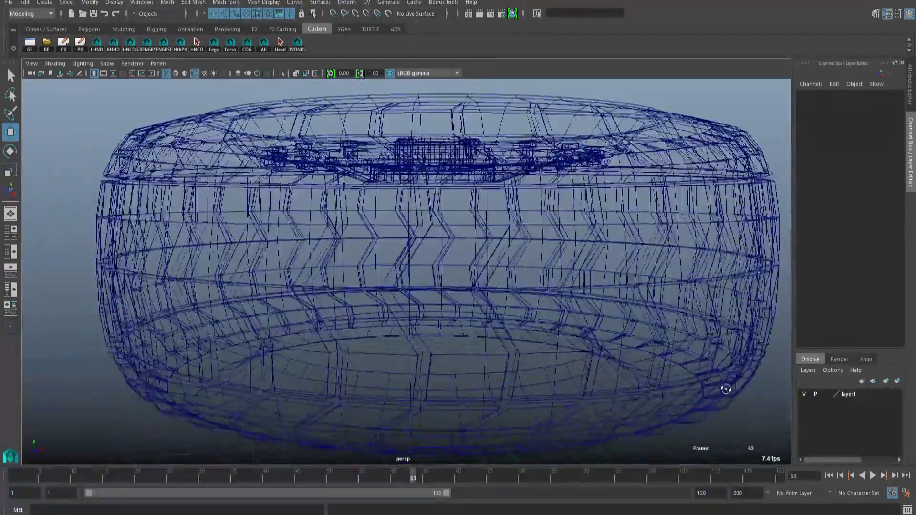
key("5")
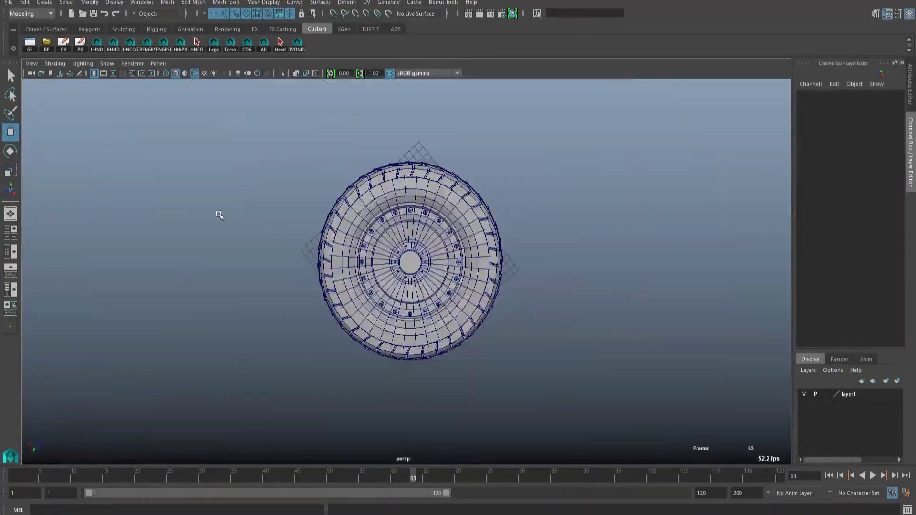
- Select the hub's top face and grow the face selection outward across the rim to the bolted lip
left_click_drag(219, 215, 528, 372)
scroll(429, 167, "up", 5)
right_click_drag(428, 165, 433, 191)
left_click(437, 150)
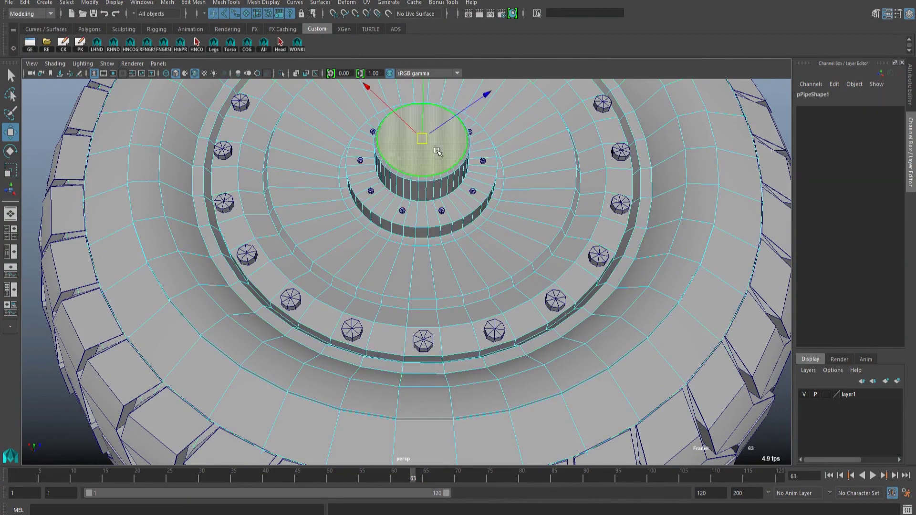
key("shift+period")
key("shift+period")
key("shift+period")
key("shift+period")
key("shift+period")
key("shift+period")
key("shift+period")
key("shift+period")
key("shift+period")
key("shift+period")
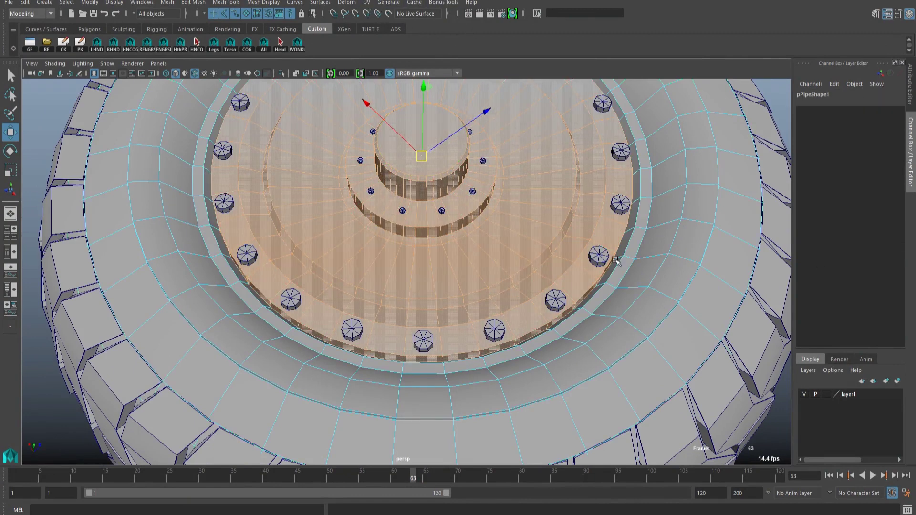
- Remove the ring of faces beneath the large bolts from the face selection
left_click_drag(615, 260, 574, 329, "alt")
right_click_drag(575, 329, 741, 377, "alt")
middle_click_drag(741, 377, 660, 342, "alt")
left_click(660, 343, "ctrl")
double_click(668, 331, "ctrl")
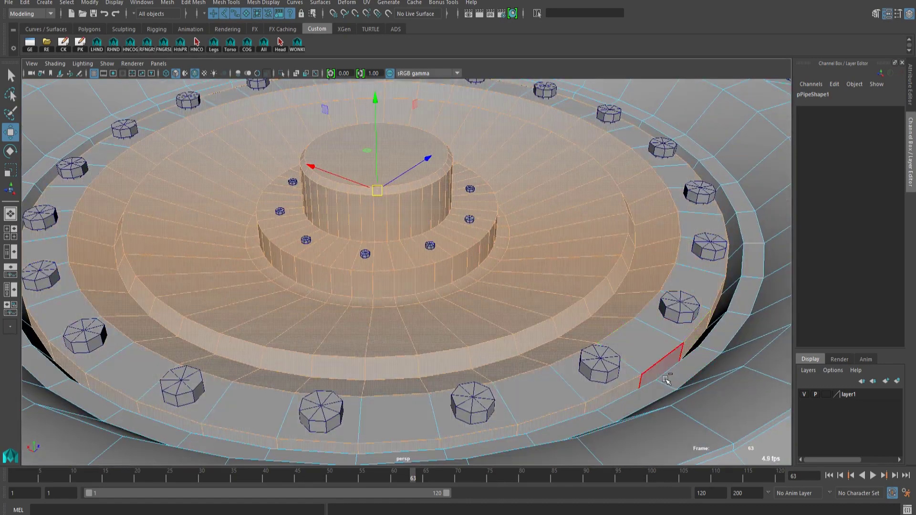
- Show the rim mesh's points and clear the selection around its outer rings
left_click_drag(665, 312, 721, 200, "alt")
key("F9")
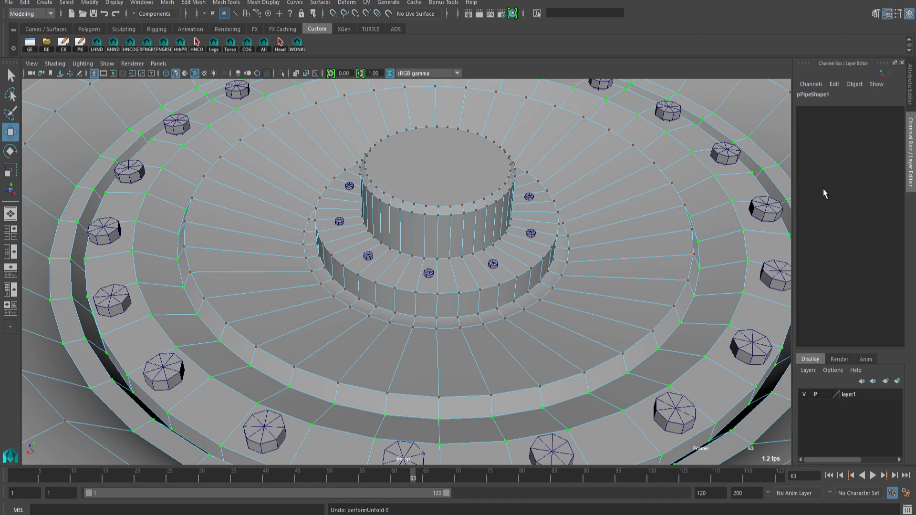
left_click(796, 293)
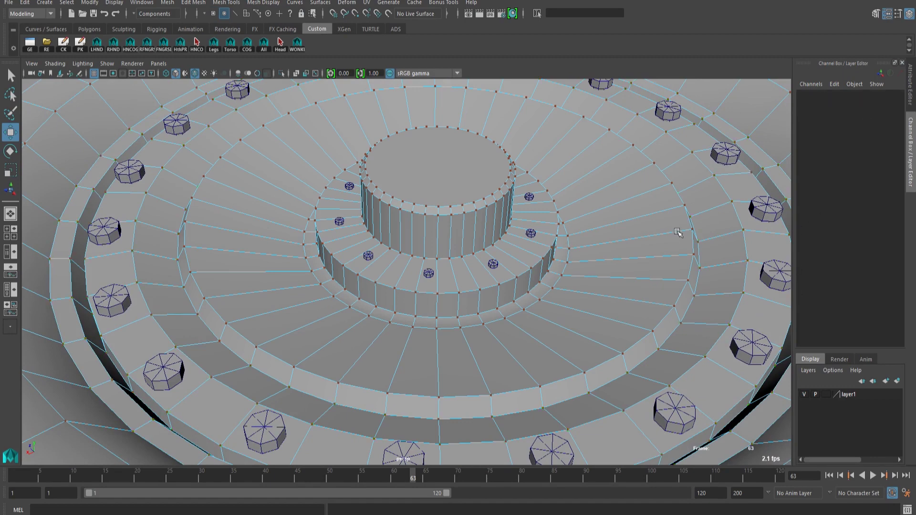
- Select the hub's top face, grow the selection to the rim's raised inner step and apply a planar UV projection from above
key("F8")
scroll(432, 196, "down", 2)
key("F11")
left_click(432, 196)
key("shift+period")
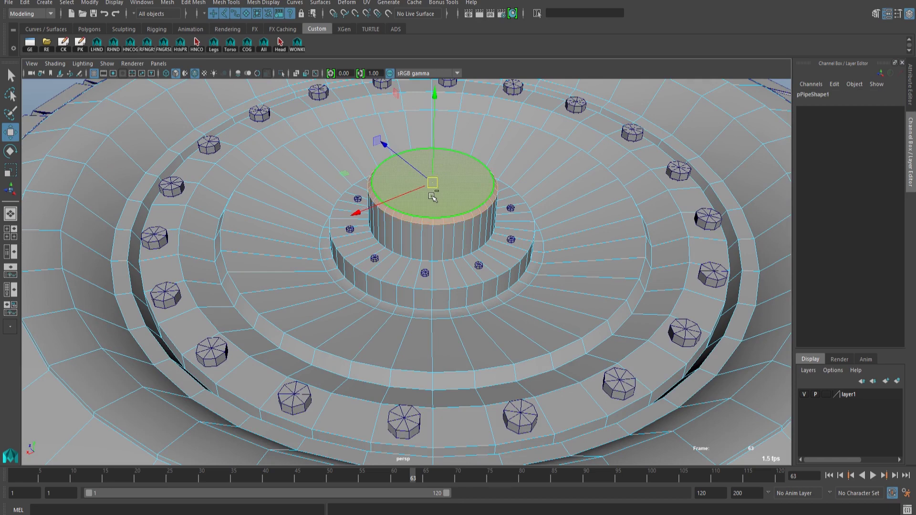
key("shift+period")
key("shift+period")
key("shift+period")
key("shift+period")
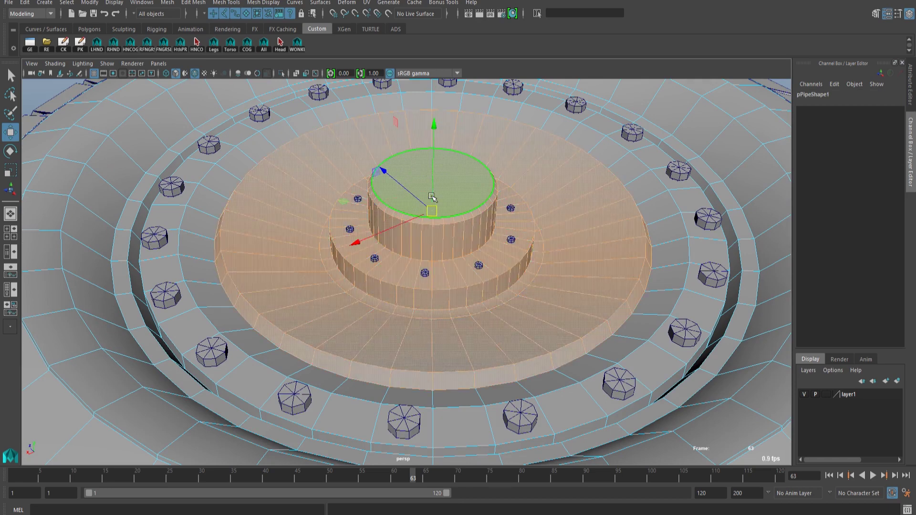
key("g")
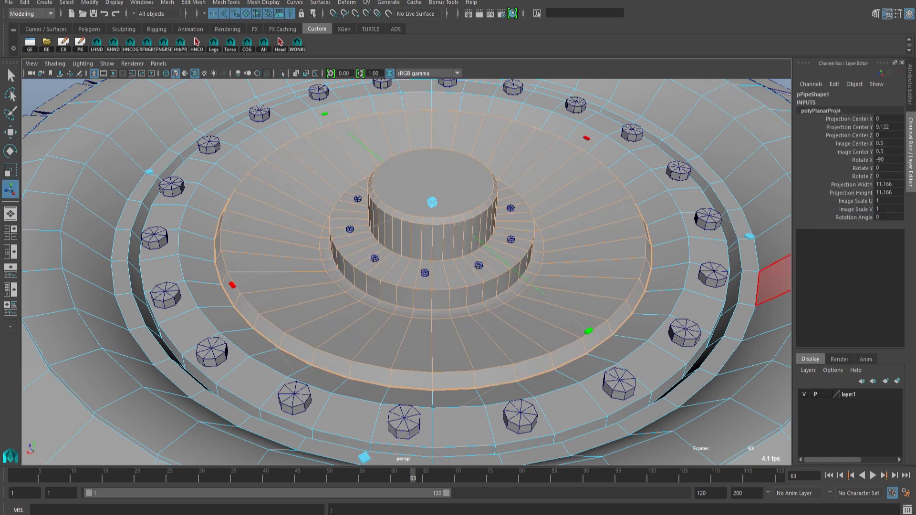
double_click(715, 337)
scroll(697, 363, "down", 5)
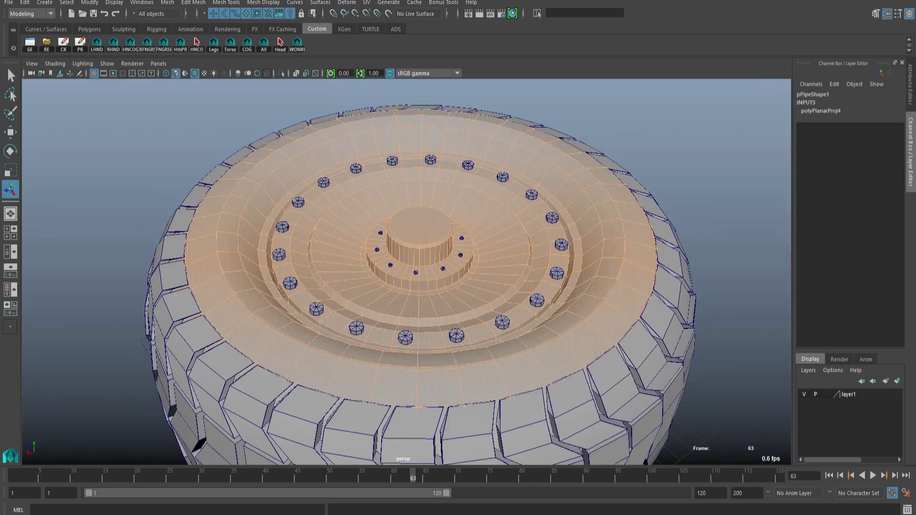
key("ctrl+z")
key("ctrl+z")
- Convert the selected hub and inner rim faces to UVs, and rotate, scale and move their UV shell
scroll(528, 286, "up", 5)
left_click_drag(528, 286, 540, 245, "alt")
left_click(367, 2)
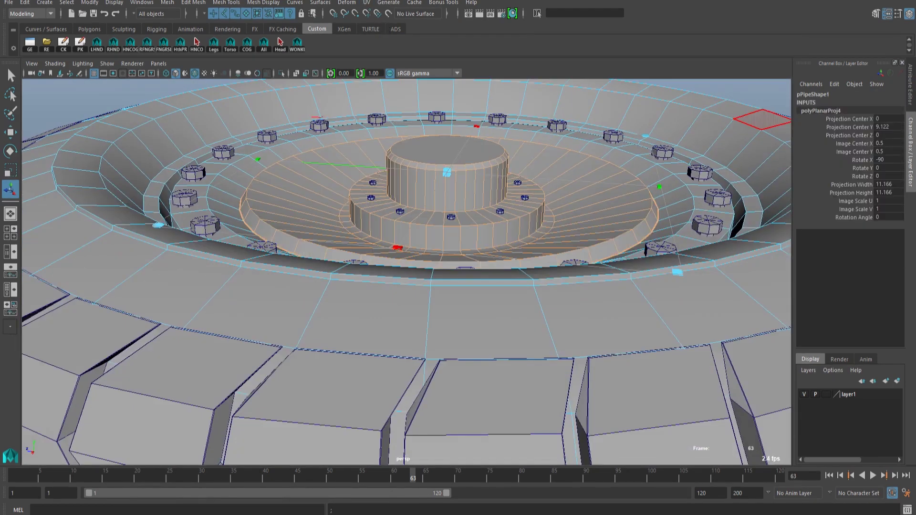
key("ctrl+F12")
key("e")
key("r")
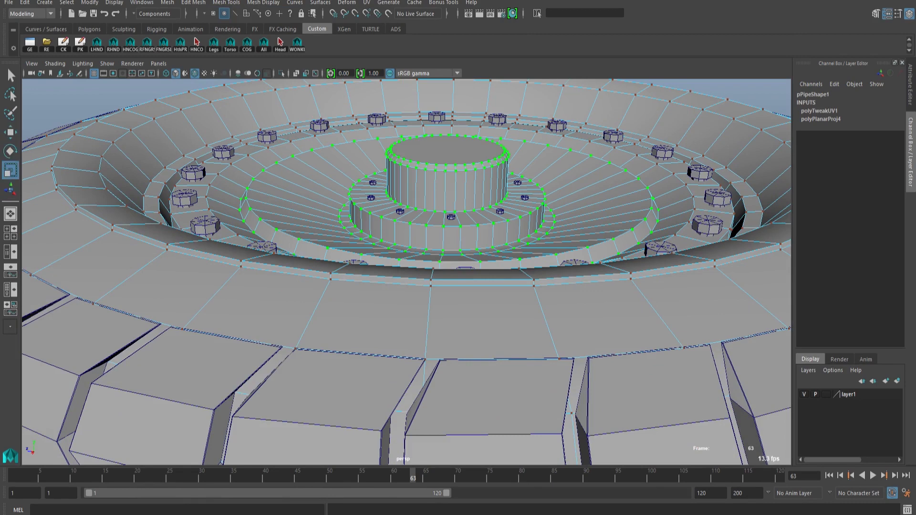
key("w")
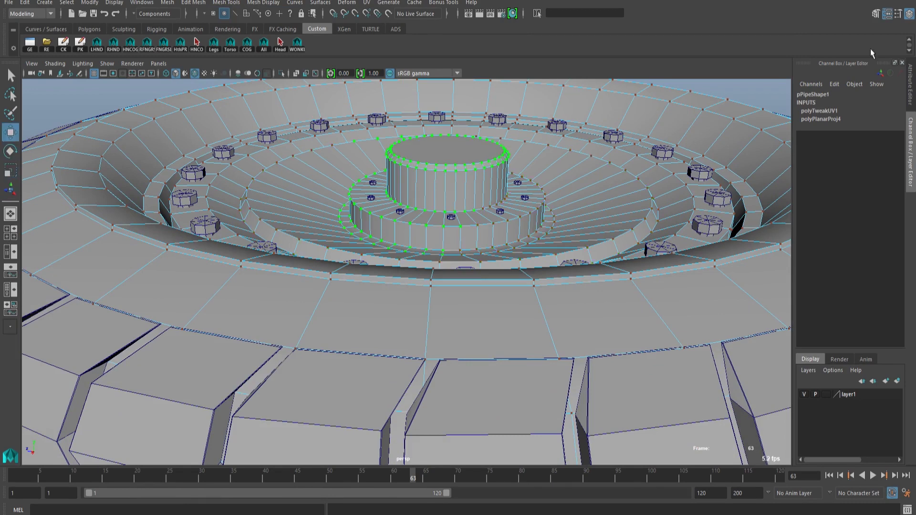
key("r")
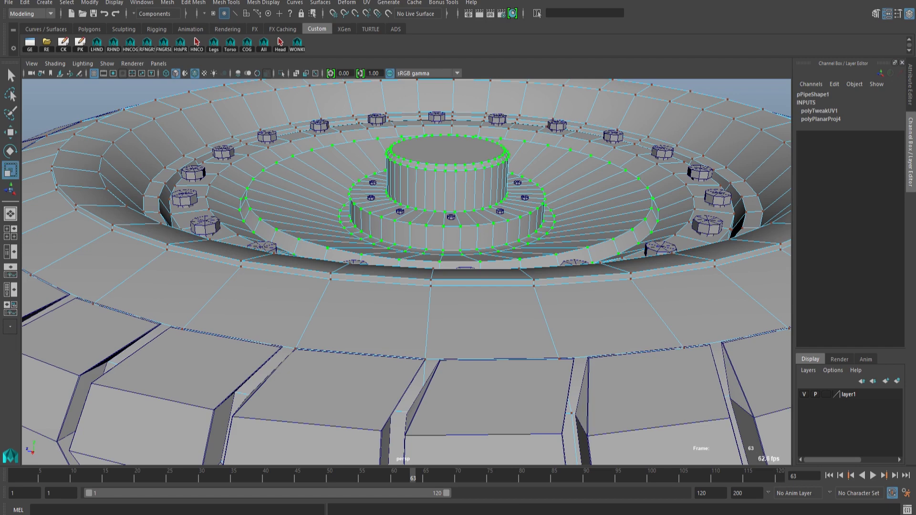
key("1")
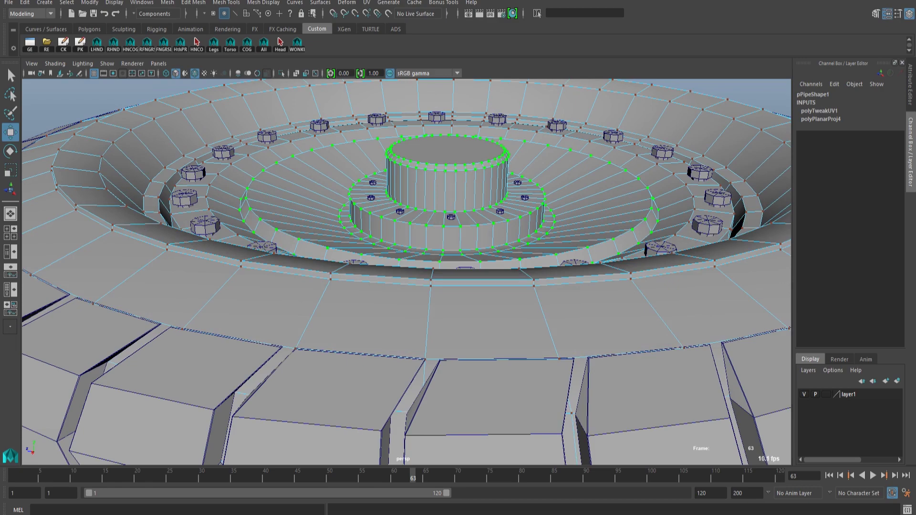
- Return to object mode, select the rim and tread meshes, and switch them to component editing
key("F8")
left_click(707, 226)
middle_click_drag(667, 191, 678, 305, "alt")
left_click_drag(505, 287, 539, 238, "alt")
left_click_drag(466, 201, 466, 207)
left_click_drag(448, 205, 444, 232, "alt")
left_click(558, 166)
right_click_drag(558, 165, 560, 260, "alt")
left_click_drag(560, 260, 567, 315, "alt")
left_click_drag(676, 261, 667, 324, "alt")
right_click_drag(668, 325, 620, 334, "alt")
left_click(484, 370, "shift")
left_click(574, 389)
key("F8")
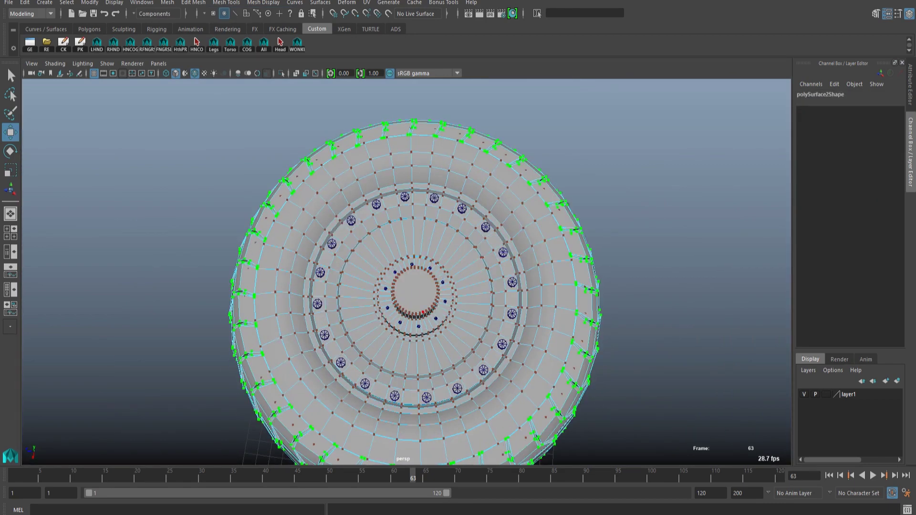
- Adjust the rotation, scale and position of the tread's selected UVs, and clear the selection
key("e")
key("r")
key("w")
left_click(635, 314)
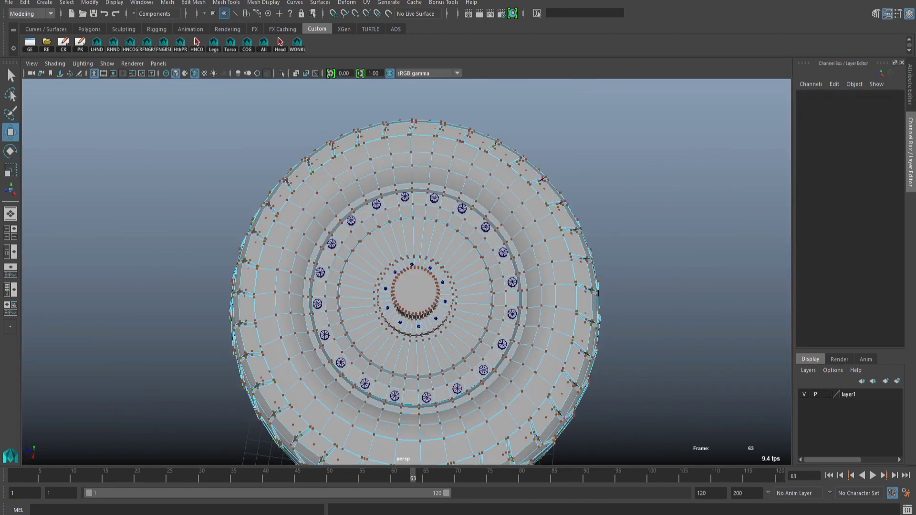
- Return to object mode with nothing selected and examine the finished wheel from several angles
right_click_drag(634, 314, 420, 344, "alt")
left_click_drag(271, 150, 761, 493)
left_click_drag(591, 329, 607, 176, "alt")
key("F8")
left_click(607, 176)
left_click_drag(410, 86, 539, 362, "alt")
right_click_drag(539, 363, 572, 334, "alt")
left_click_drag(572, 334, 594, 293, "alt")
key("f")
left_click(595, 292)
right_click_drag(594, 292, 763, 239, "alt")
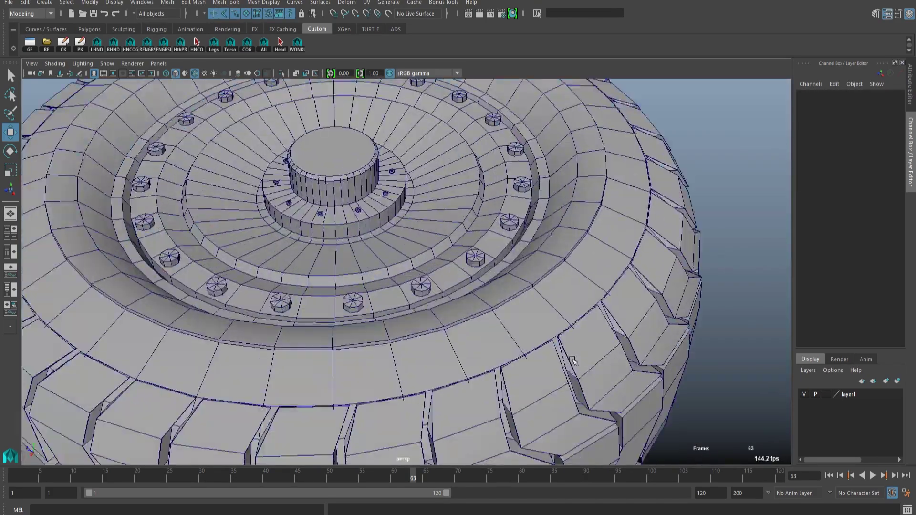
key("ctrl+space")
left_click_drag(763, 239, 867, 118, "alt")
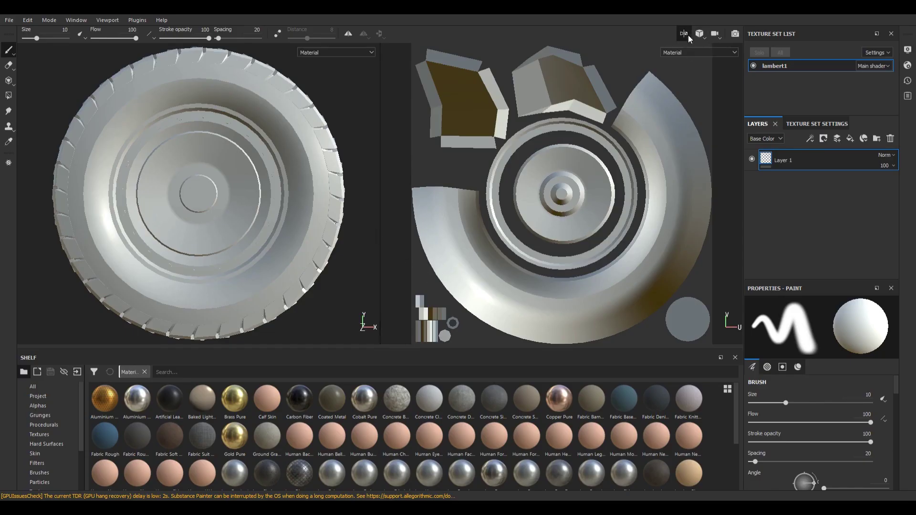
- Switch to Substance Painter, show only the 3D view and examine the wheel's tread, rim and hub
left_click(683, 33)
scroll(466, 160, "up", 3)
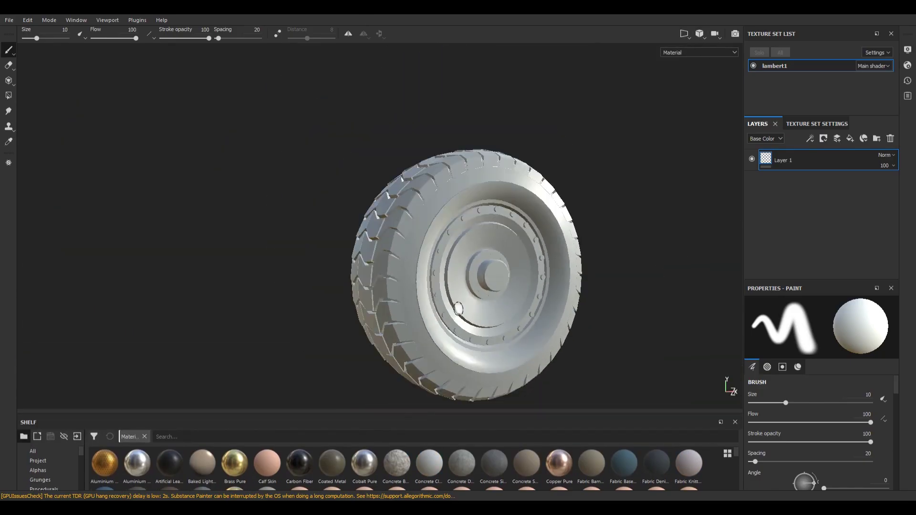
left_click_drag(458, 309, 436, 229, "alt")
scroll(496, 319, "down", 3)
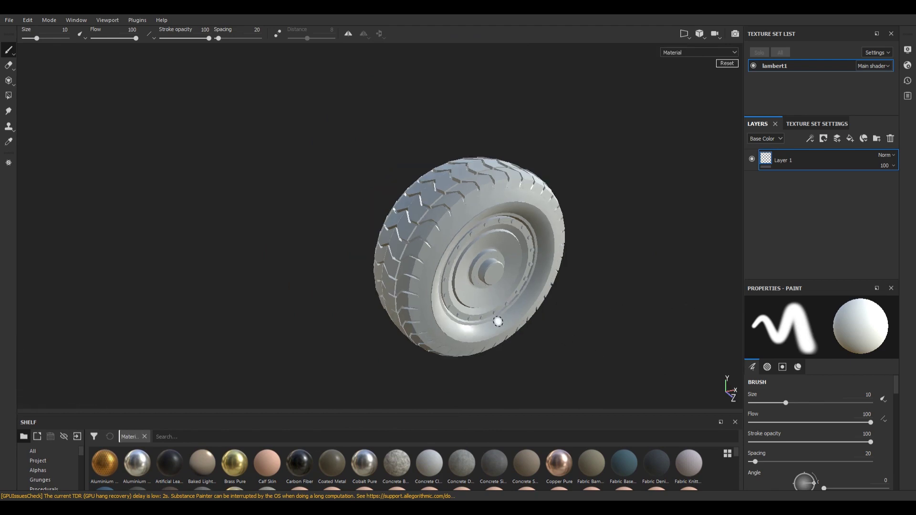
scroll(513, 294, "up", 5)
left_click_drag(437, 267, 460, 229, "alt")
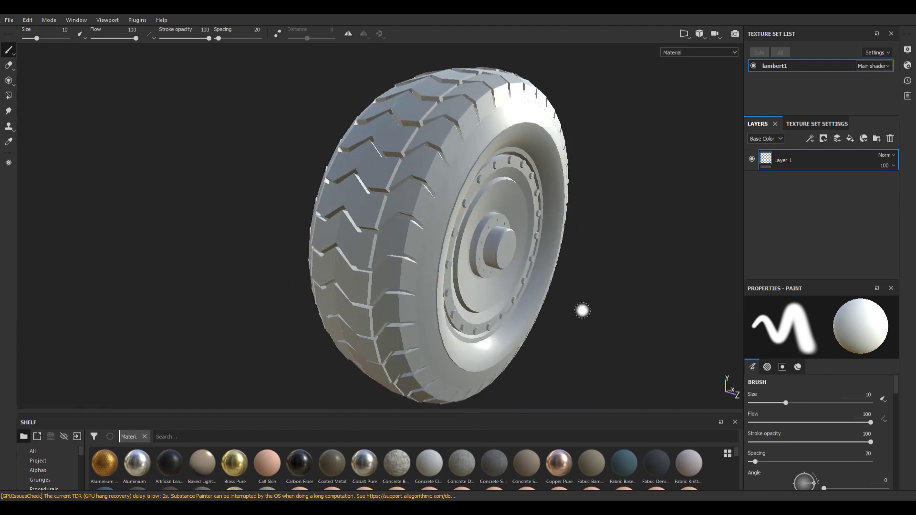
left_click_drag(548, 296, 532, 292, "alt")
left_click_drag(657, 308, 455, 266, "alt")
scroll(455, 266, "up", 3)
scroll(455, 266, "down", 2)
left_click_drag(555, 307, 586, 336, "alt")
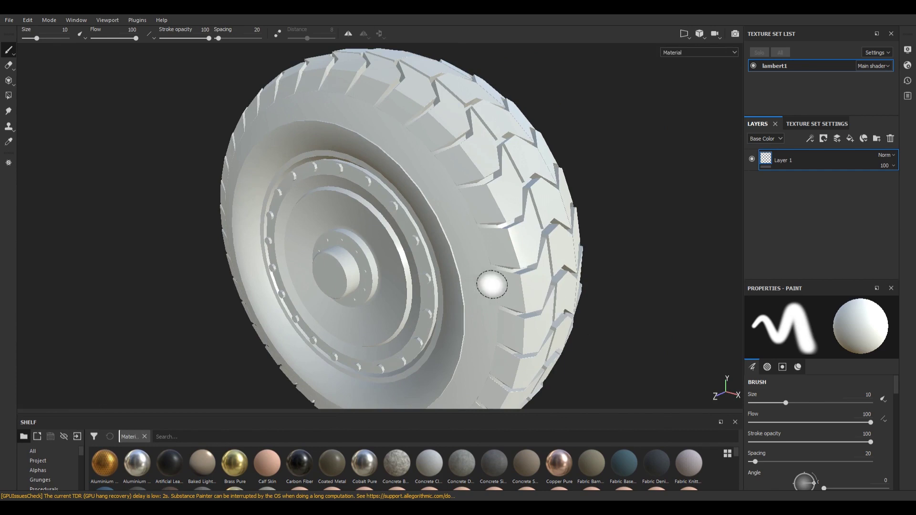
left_click_drag(396, 310, 433, 319, "alt")
scroll(432, 308, "down", 2)
middle_click_drag(505, 327, 509, 297, "alt")
left_click_drag(509, 297, 493, 288, "alt")
- Delete Layer 1, add a fill layer and try a search for "ru" among the shelf materials
key("Delete")
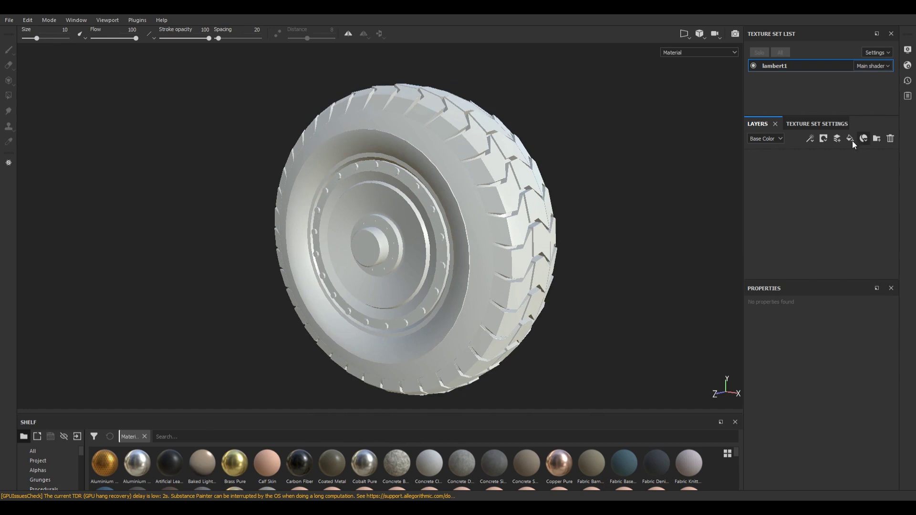
left_click(850, 138)
left_click_drag(491, 411, 491, 244)
type("ru")
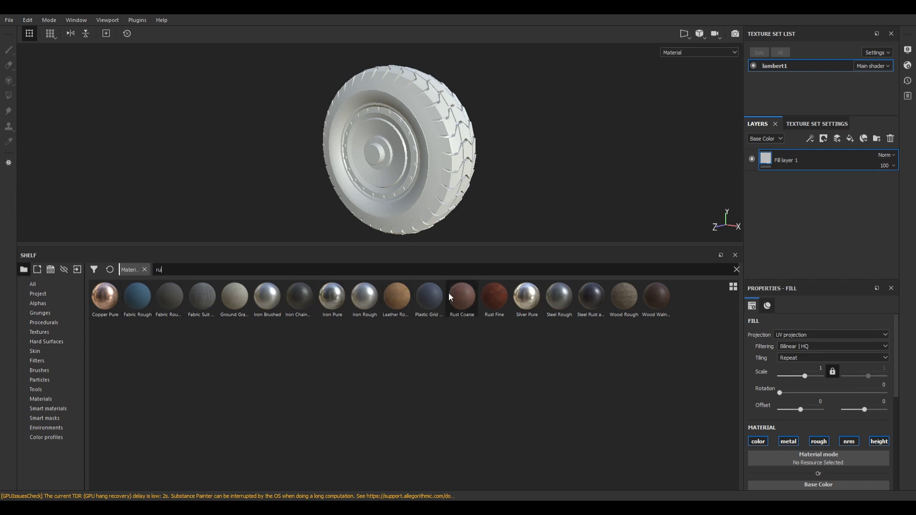
key("BackSpace")
key("BackSpace")
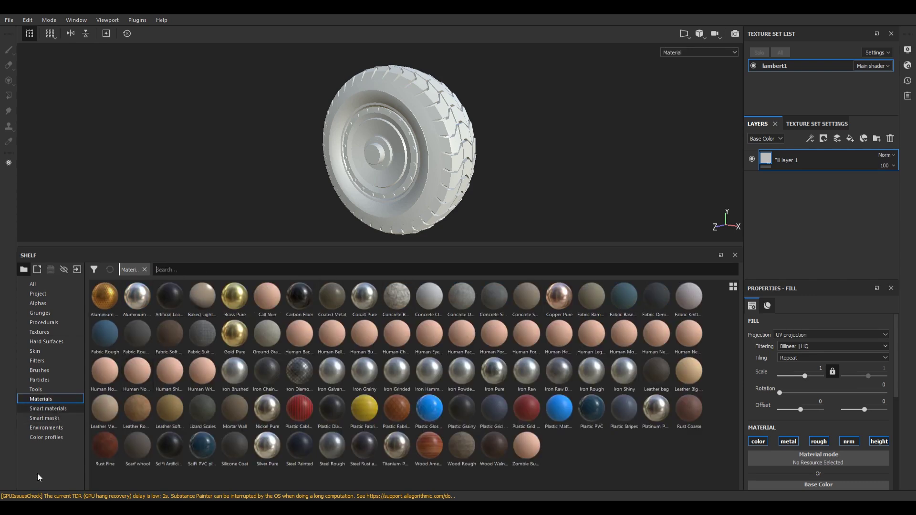
- Search the smart materials for "rubb" and apply Plastic Rubber to the wheel in place of the fill layer
left_click(47, 408)
type("rubb")
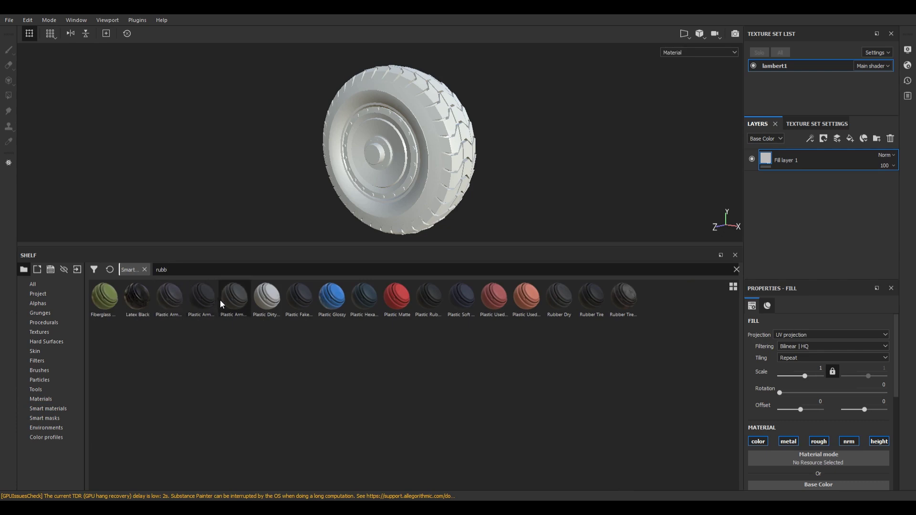
left_click_drag(427, 296, 805, 201)
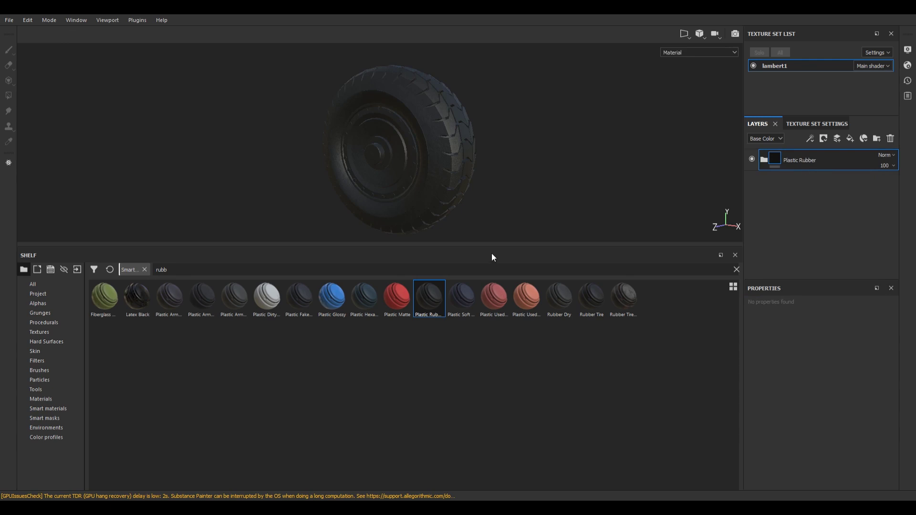
left_click_drag(596, 246, 595, 423)
left_click_drag(573, 293, 512, 347, "alt")
scroll(512, 348, "up", 5)
scroll(541, 302, "down", 5)
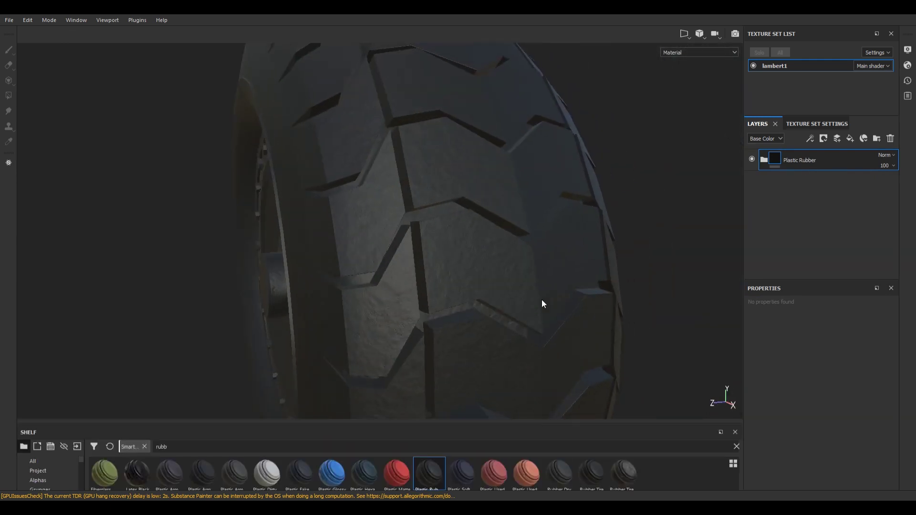
- Open the lambert1 texture set settings and bake the mesh maps
left_click_drag(605, 424, 591, 295)
left_click(827, 123)
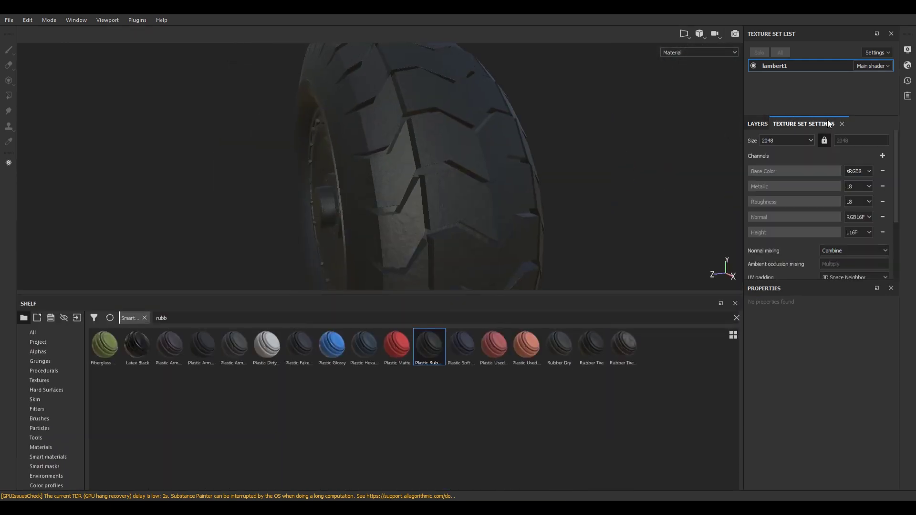
left_click_drag(812, 285, 813, 412)
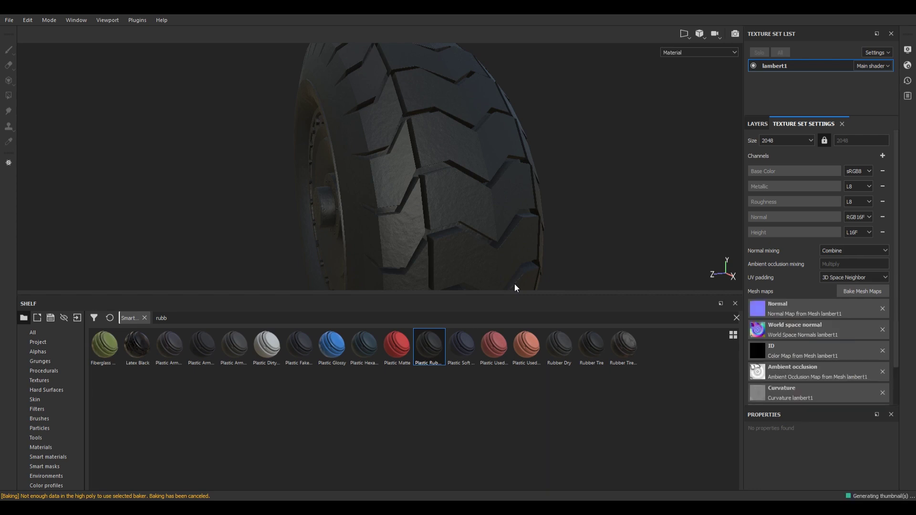
left_click_drag(535, 293, 528, 386)
left_click_drag(501, 238, 687, 267, "alt")
- Replace the Plastic Rubber layer with the Rubber Dry smart material and inspect it on the tyre
left_click(753, 126)
key("ctrl+z")
key("ctrl+y")
key("Delete")
left_click_drag(559, 438, 858, 253)
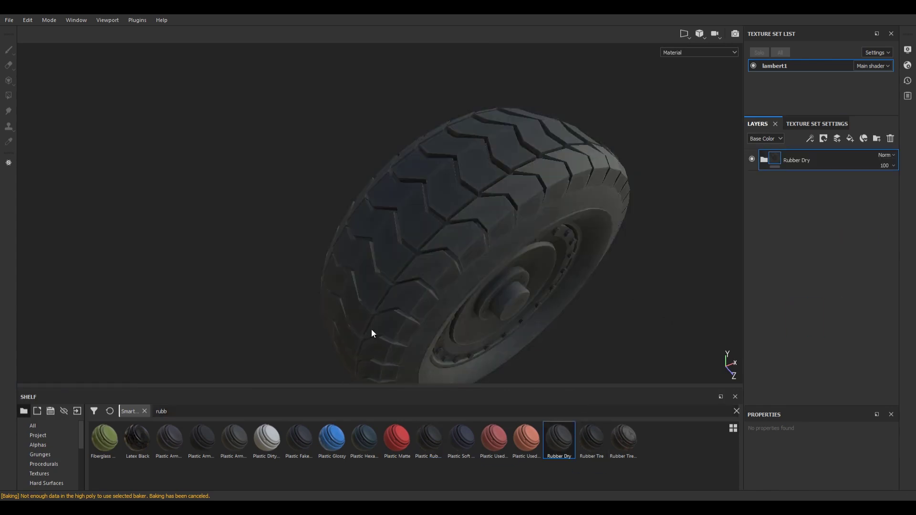
scroll(368, 336, "up", 10)
mouse_move(478, 236)
left_mouse_down("alt")
mouse_move(614, 274)
mouse_move(578, 222)
mouse_move(497, 280)
mouse_move(470, 242)
mouse_move(472, 251)
left_mouse_up("alt")
- Review the channels and baked mesh maps in the texture set settings and return to the layer stack
left_click(820, 124)
scroll(768, 246, "down", 3)
scroll(766, 246, "up", 3)
left_click(757, 124)
left_click_drag(710, 387, 711, 329)
left_click(806, 125)
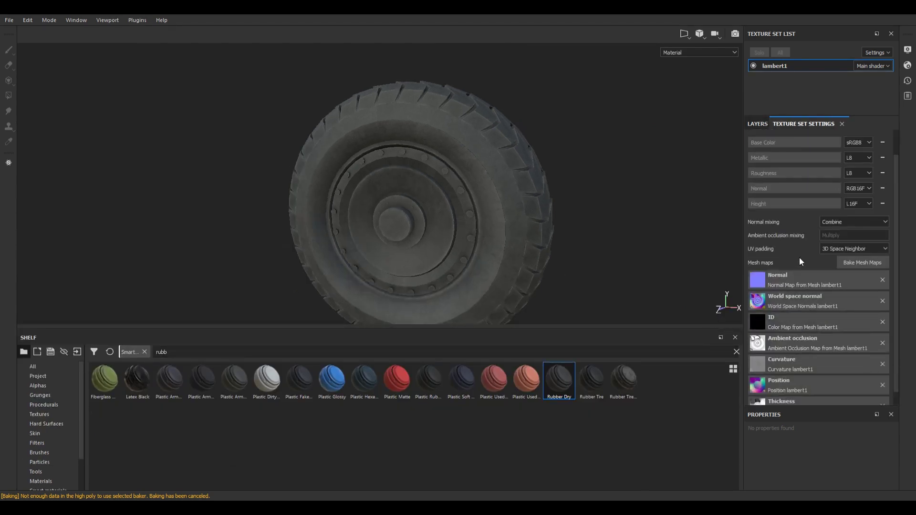
left_click(751, 125)
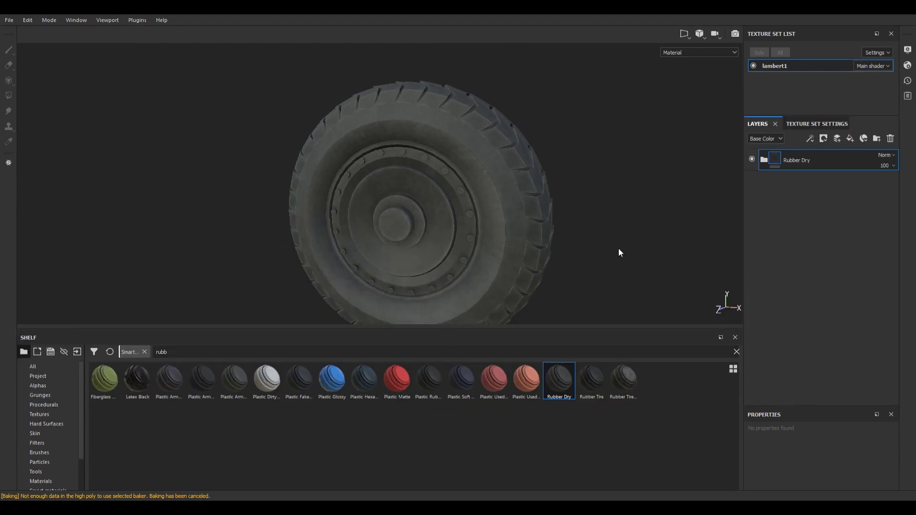
- Replace the Rubber Dry layer with the Rubber Tire smart material and inspect the tread up close
left_click_drag(619, 249, 528, 339, "alt")
key("Delete")
left_click_drag(594, 384, 798, 233)
left_click_drag(639, 210, 379, 179, "alt")
scroll(555, 286, "up", 5)
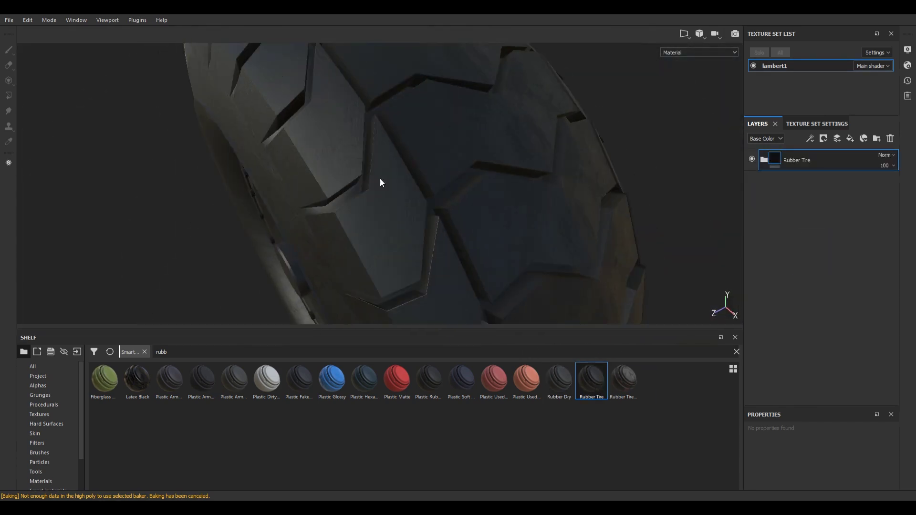
scroll(54, 462, "down", 2)
- Clear the material search and browse the shelf's resource categories through to the smart masks
left_click(49, 452)
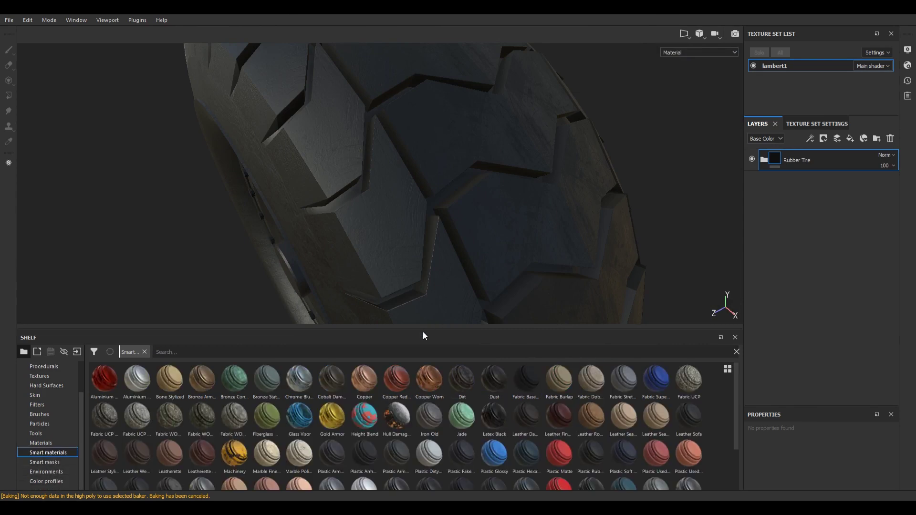
left_click_drag(432, 334, 432, 259)
left_click(43, 405)
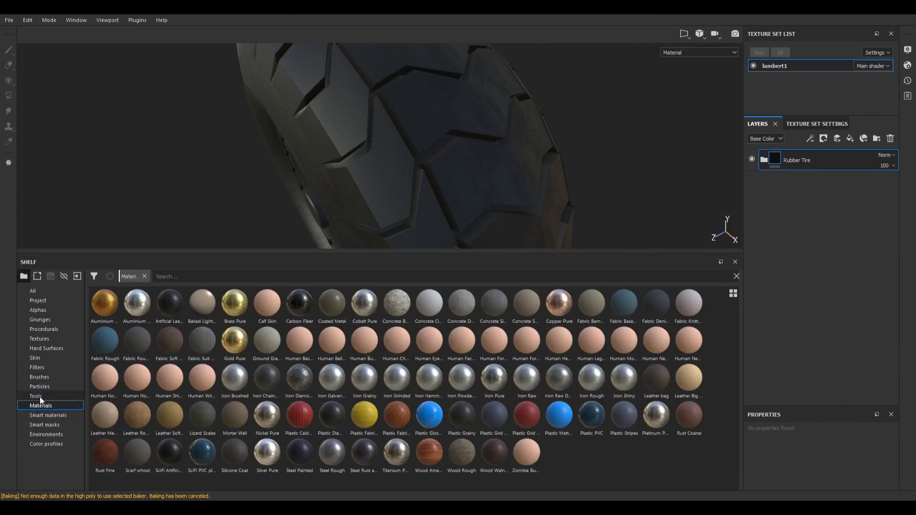
left_click(37, 397)
left_click(34, 369)
left_click(44, 321)
left_click(42, 330)
left_click(40, 339)
left_click(47, 368)
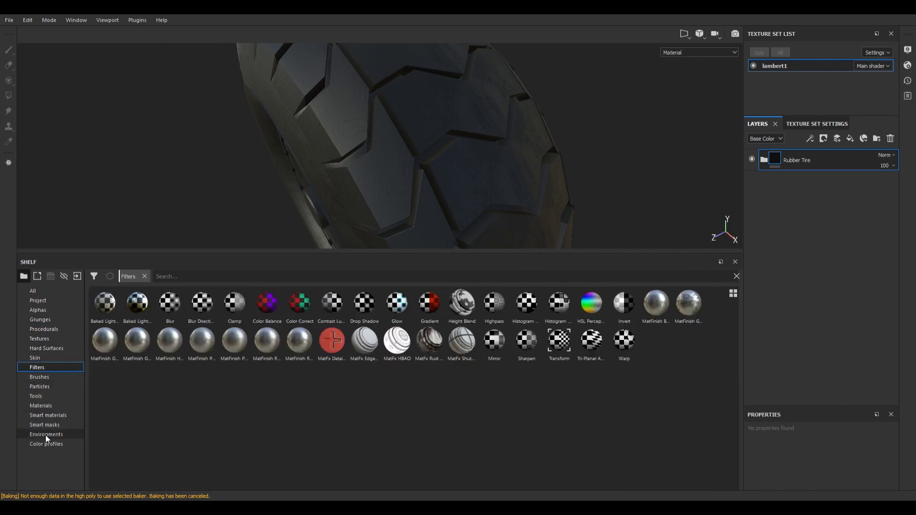
left_click(48, 415)
left_click(47, 424)
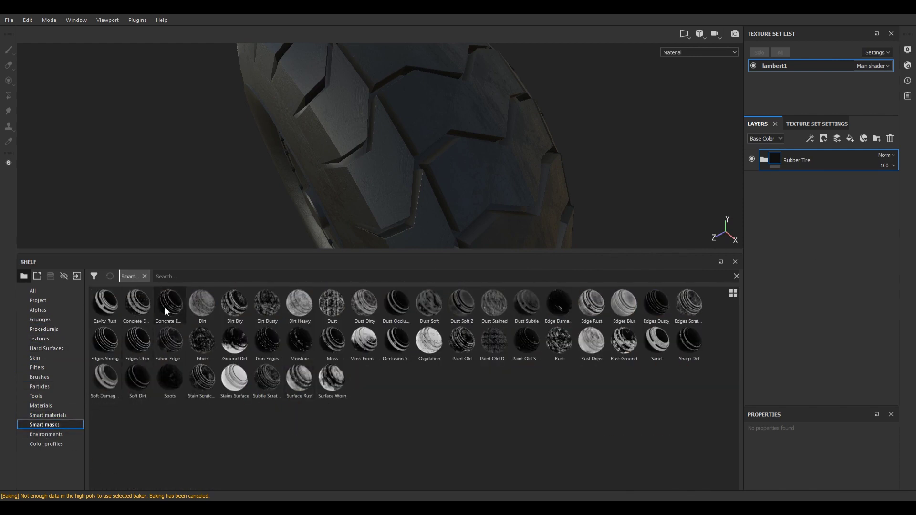
- Add a fill layer with a black mask above Rubber Tire and apply the second concrete smart mask to it
left_click_drag(803, 171, 790, 158)
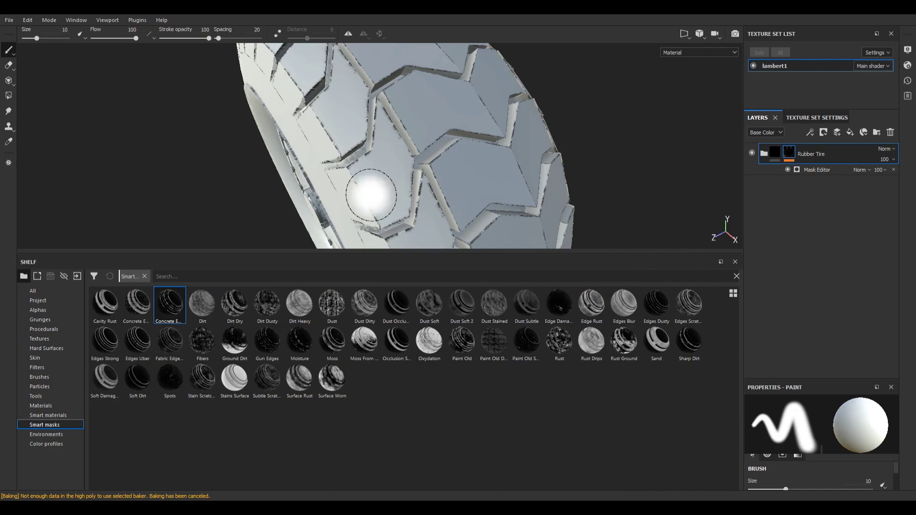
key("ctrl+z")
left_click(848, 133)
left_click(795, 173)
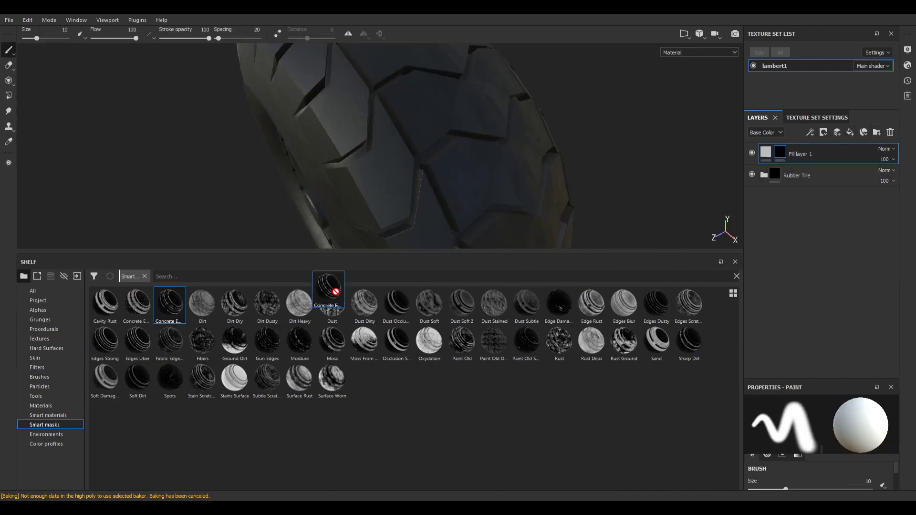
left_click_drag(178, 307, 799, 156)
left_click_drag(501, 252, 486, 422)
right_click_drag(388, 297, 339, 257, "alt")
left_click_drag(339, 257, 353, 214, "alt")
- Search the materials for "rust" and "dust", and add Concrete Dusty as a layer above Fill layer 1
left_click_drag(347, 422, 351, 214)
left_click(46, 368)
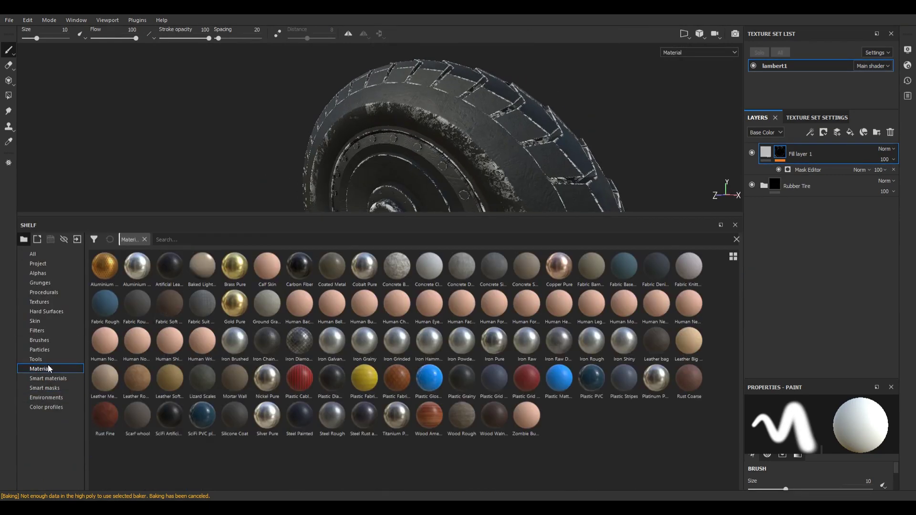
left_click(184, 244)
type("rust")
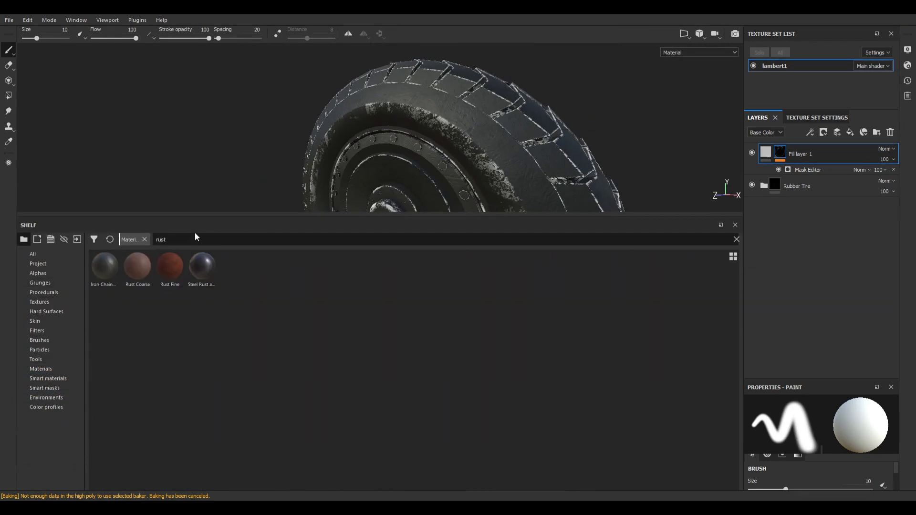
type("d")
left_click_drag(105, 270, 822, 165)
left_click_drag(550, 214, 552, 377)
left_click_drag(608, 210, 548, 286, "alt")
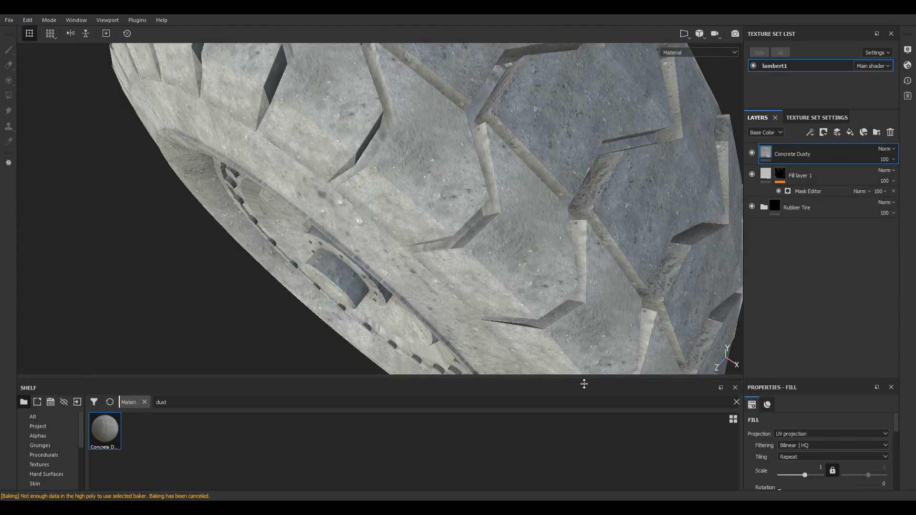
- Set Concrete Dusty's Luminosity to 0.47, Saturation to 0.62 and Dirt Amount to 0.52
left_click_drag(582, 382, 582, 292)
left_click_drag(821, 380, 821, 240)
scroll(806, 450, "down", 3)
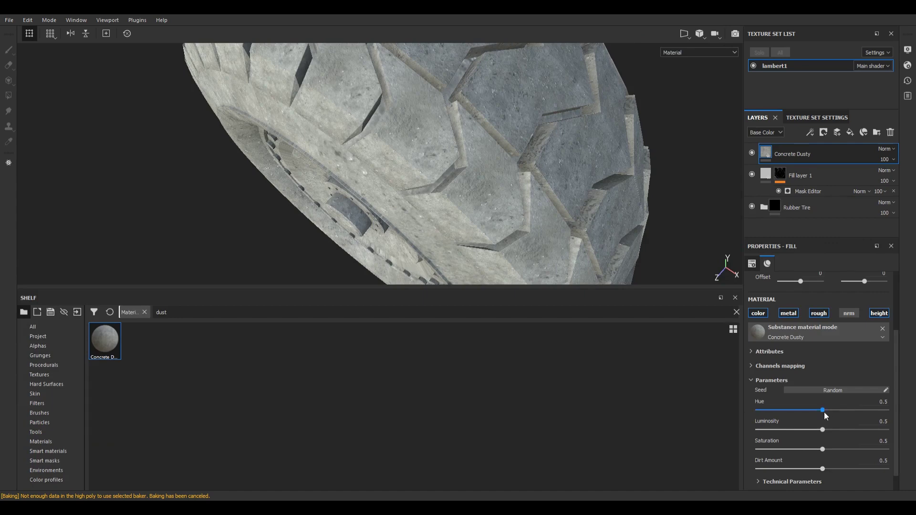
left_click_drag(867, 426, 844, 450)
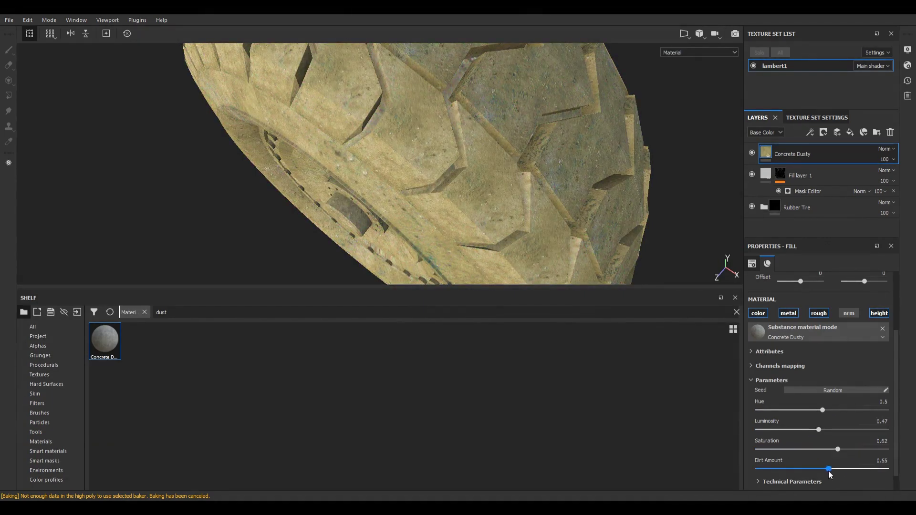
left_click_drag(829, 478, 824, 477)
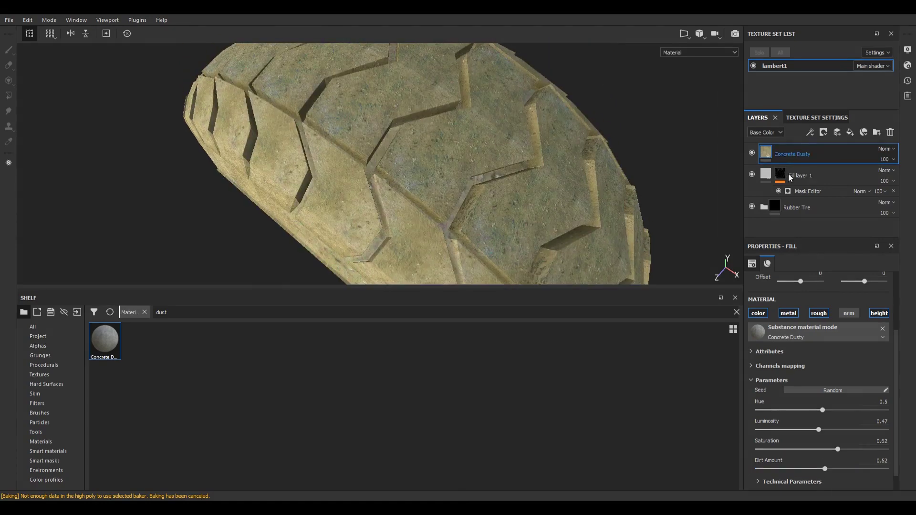
- Delete Fill layer 1 and mask Concrete Dusty with a black mask carrying the second concrete smart mask
key("Delete")
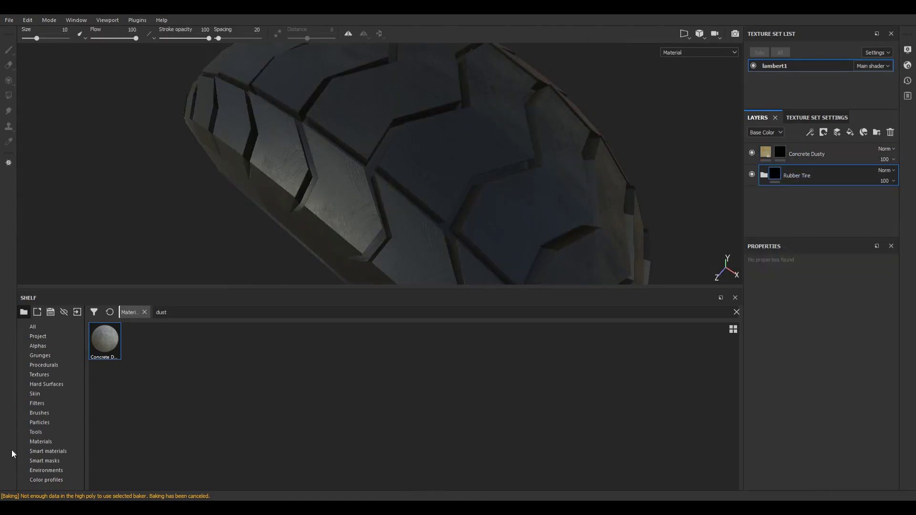
left_click(44, 460)
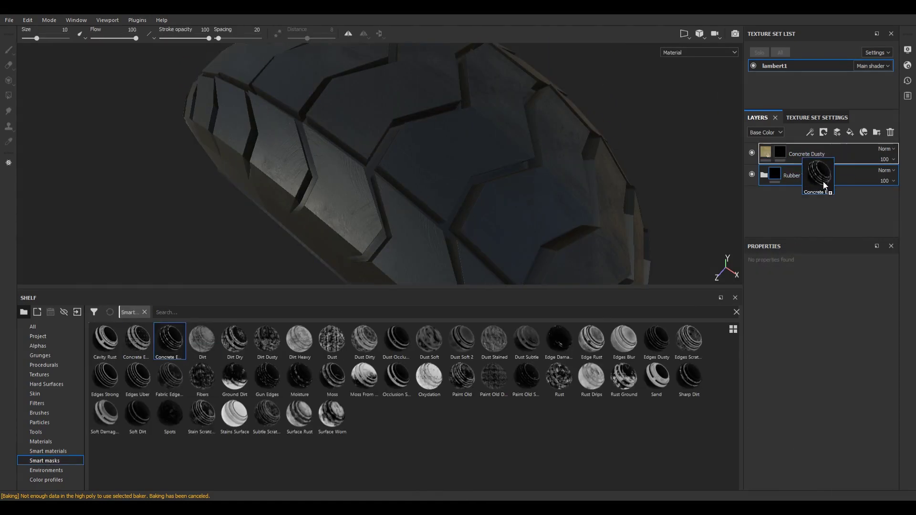
left_click_drag(824, 186, 812, 156)
left_click_drag(533, 288, 533, 422)
scroll(527, 369, "down", 5)
mouse_move(449, 358)
left_mouse_down("alt")
mouse_move(505, 287)
mouse_move(576, 268)
mouse_move(632, 272)
mouse_move(566, 297)
left_mouse_up("alt")
scroll(566, 296, "up", 5)
- Set the Concrete Dusty Mask Editor's Global Balance to 0.13 and Global Contrast to 0.71, and try raising Texture 2
left_click(810, 172)
left_click_drag(784, 362, 811, 380)
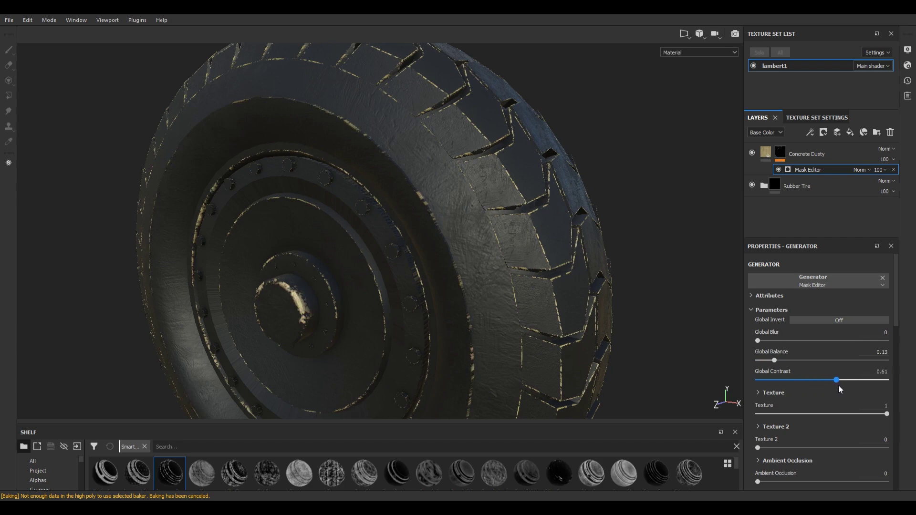
left_click_drag(758, 340, 772, 344)
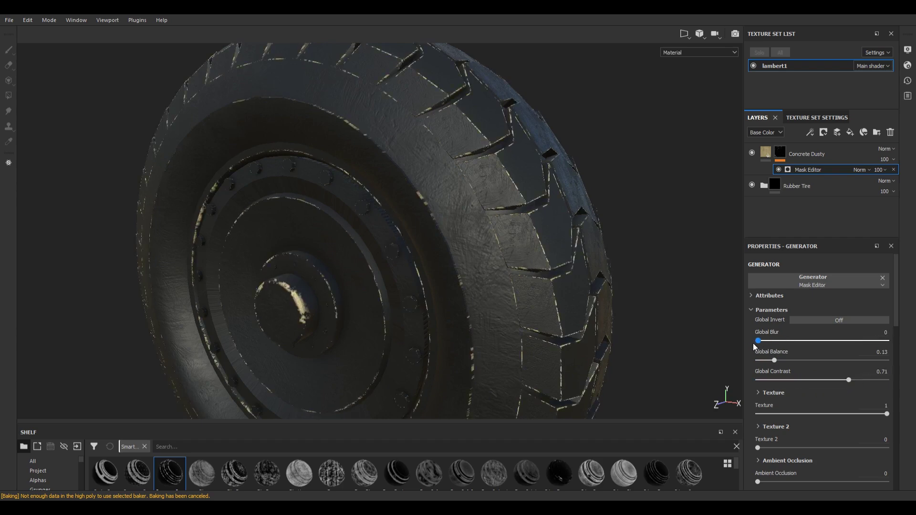
left_click_drag(757, 447, 814, 448)
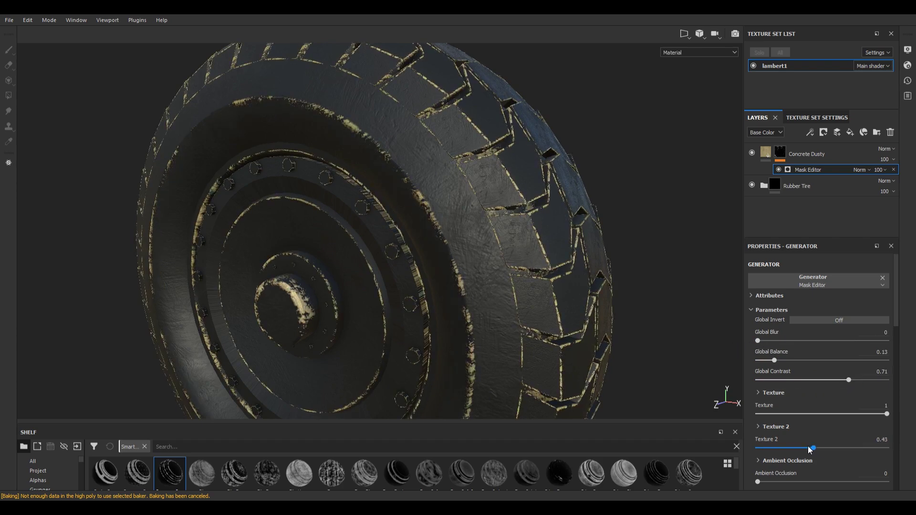
scroll(767, 414, "down", 3)
- Darken the Concrete Dusty material to Luminosity 0.28 and raise its Saturation to 0.92
scroll(782, 410, "down", 3)
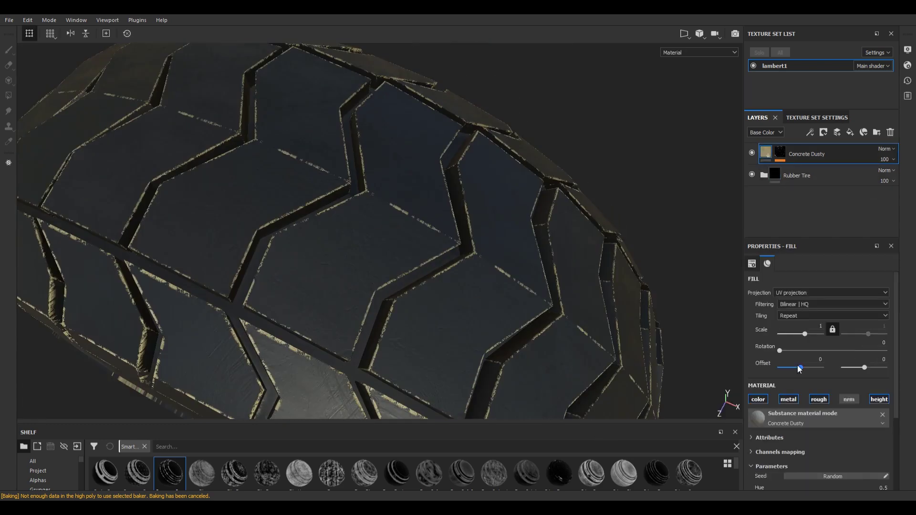
scroll(799, 368, "down", 4)
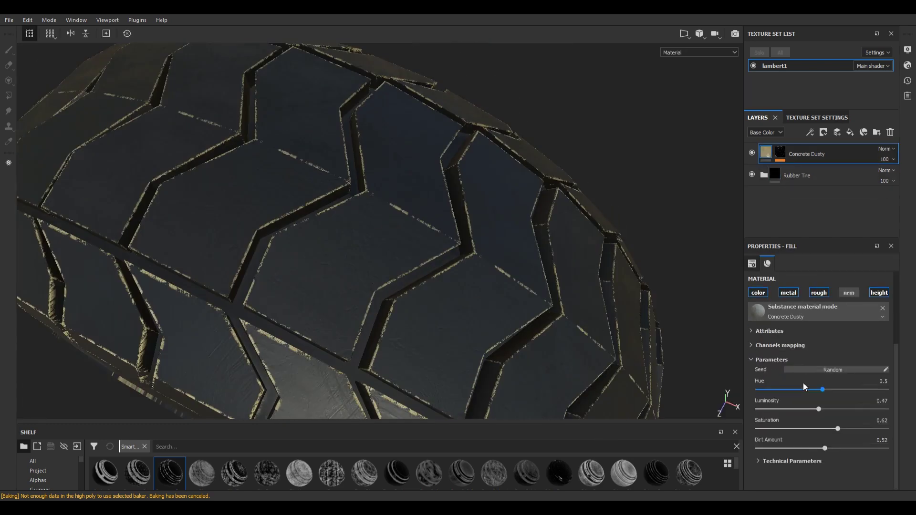
left_click_drag(825, 414, 803, 413)
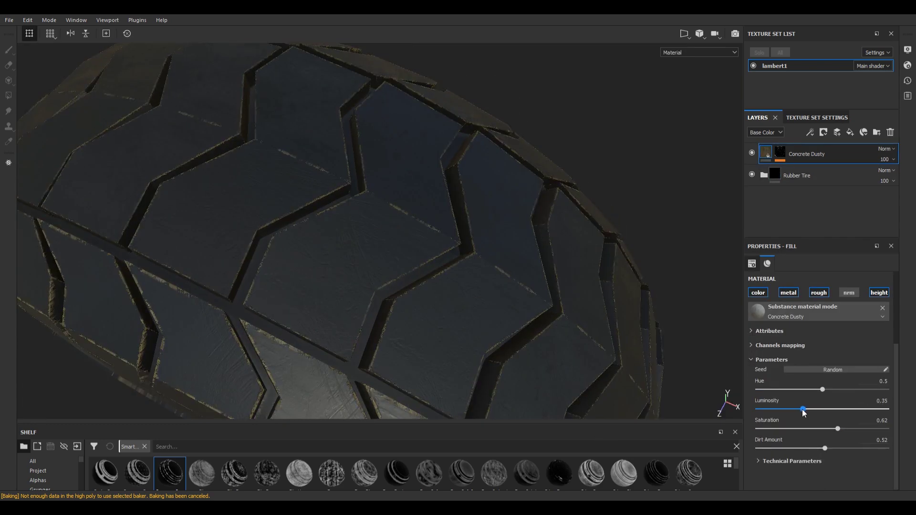
scroll(411, 282, "down", 3)
left_click_drag(410, 281, 478, 172, "alt")
scroll(479, 172, "up", 3)
left_click_drag(805, 410, 793, 412)
- Inspect the dusty edges on the tread, sidewall and hub from several angles
scroll(491, 311, "up", 3)
scroll(491, 311, "down", 8)
left_click_drag(506, 310, 501, 372, "alt")
middle_click_drag(500, 372, 544, 315, "alt")
left_click_drag(543, 315, 508, 305, "alt")
middle_click_drag(508, 305, 525, 293, "alt")
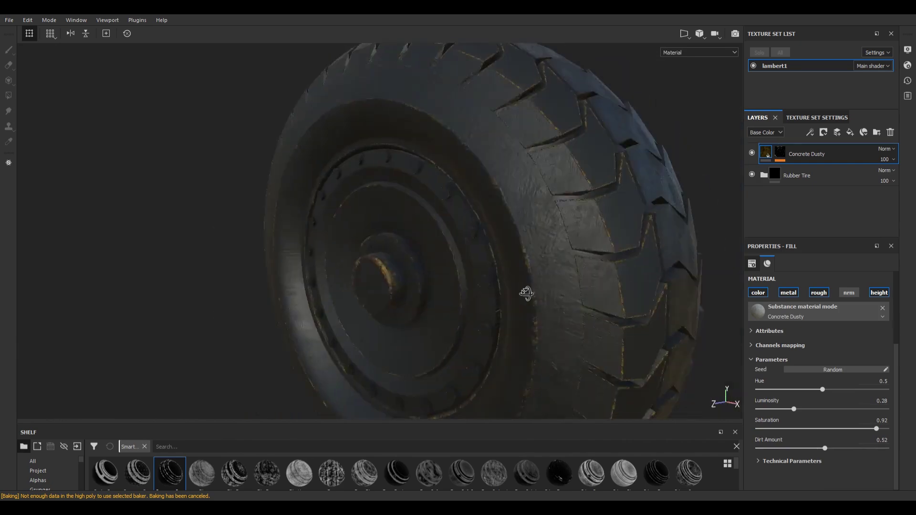
right_click_drag(525, 292, 587, 269, "alt")
left_click_drag(587, 270, 494, 250, "alt")
right_click_drag(495, 249, 473, 237, "alt")
left_click_drag(473, 237, 571, 228, "alt")
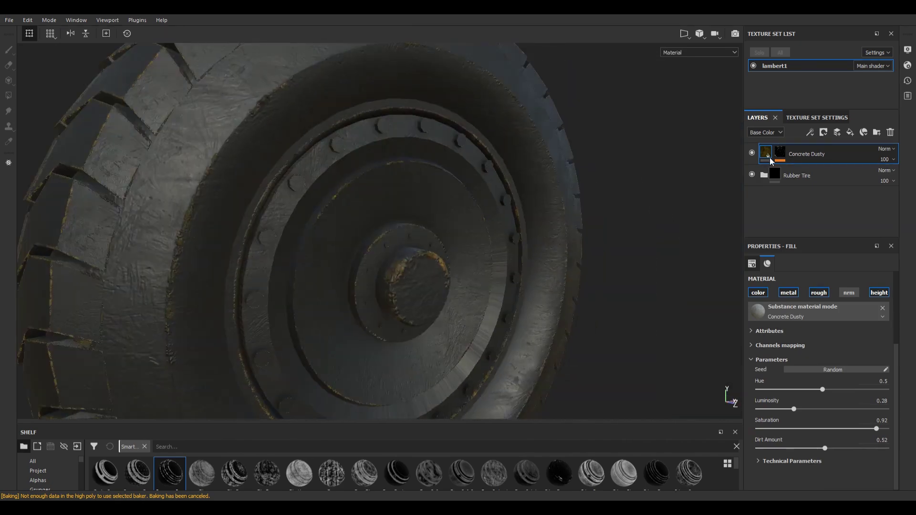
- Add the Steel Painted smart material as the top layer and delete Fill layer 1 beneath it
left_click(851, 134)
left_click_drag(589, 423, 586, 274)
left_click_drag(554, 438, 812, 148)
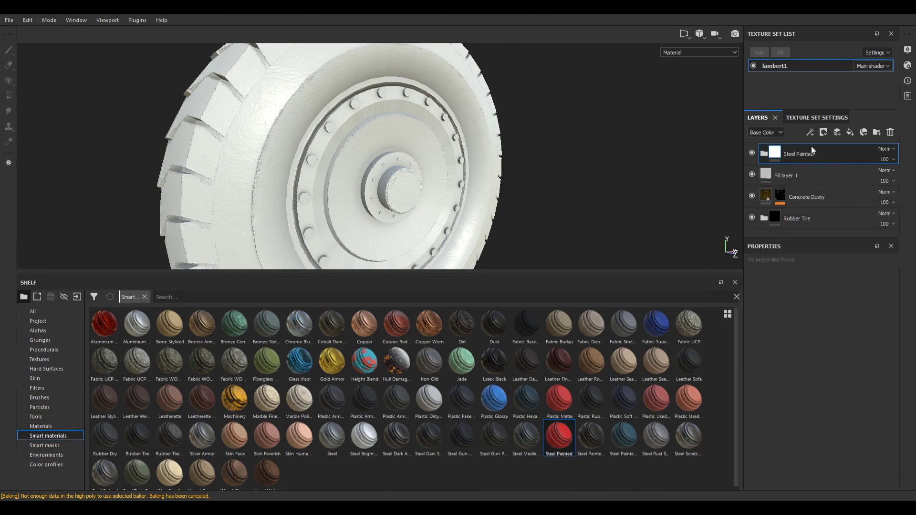
left_click(794, 179)
key("Delete")
- Add a black mask to Steel Painted and reveal the material on the wheel's main body with a mesh fill
right_click(796, 158)
left_click(808, 174)
left_click(8, 96)
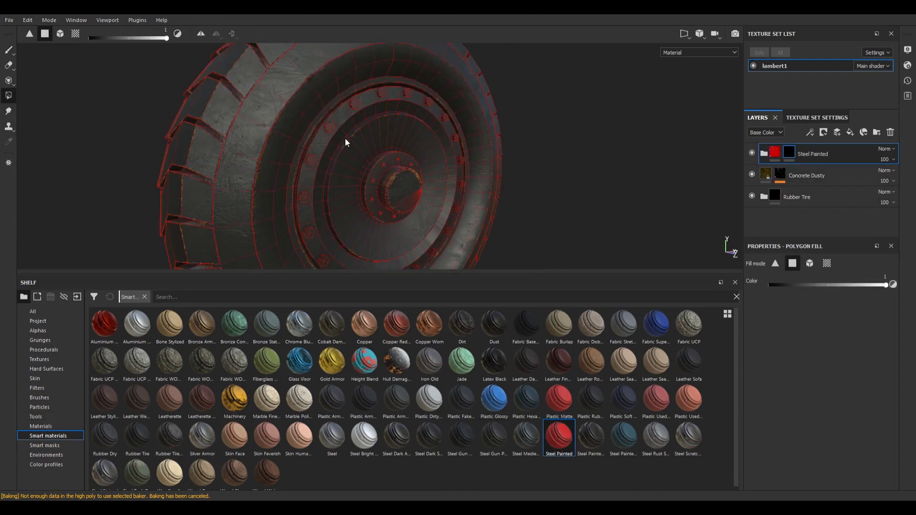
left_click(370, 158)
left_click_drag(370, 158, 337, 219, "alt")
scroll(393, 185, "down", 4)
middle_click_drag(337, 219, 457, 236, "alt")
scroll(458, 236, "up", 3)
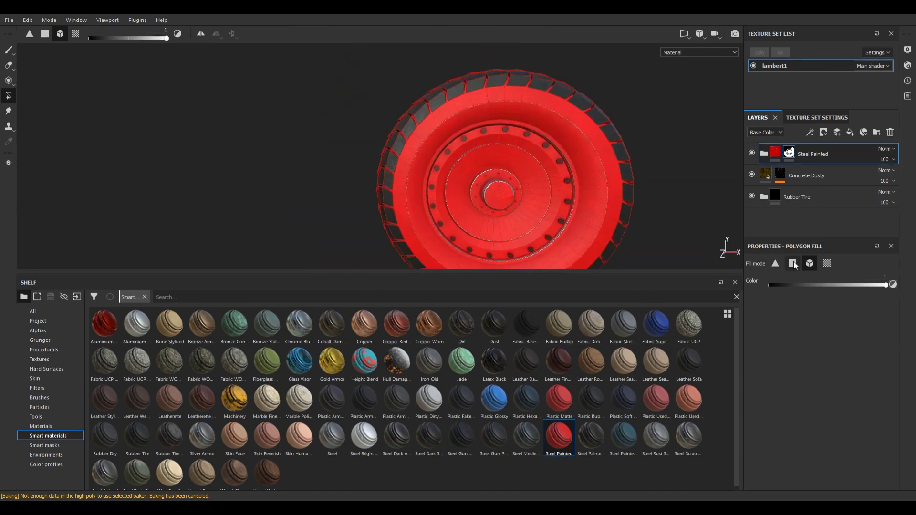
- Switch the polygon fill to single faces with colour 0 and mask out the first sidewall faces above the rim
left_click(792, 264)
left_click_drag(787, 285, 766, 284)
scroll(505, 110, "up", 5)
left_click(488, 87)
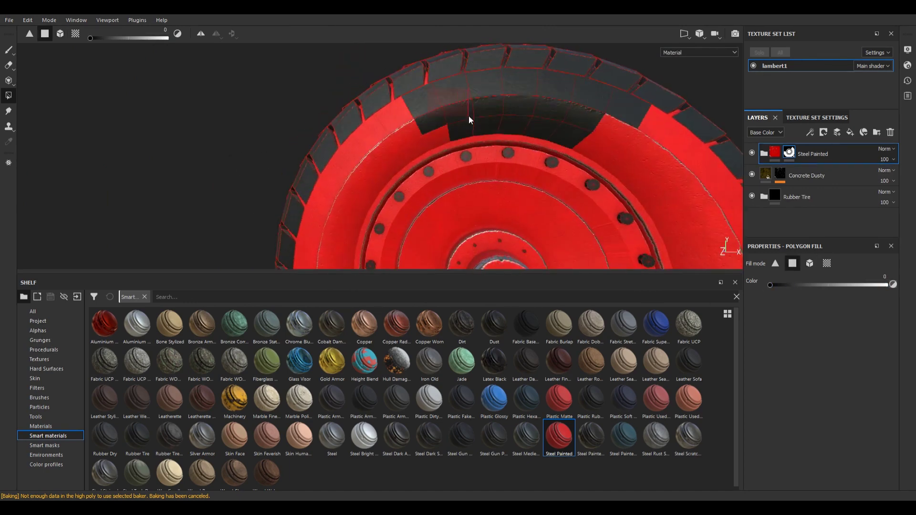
- Show the 3D and UV views side by side and mask the sidewall ring's faces out of Steel Painted
key("F1")
middle_click_drag(205, 226, 185, 147, "alt")
left_click_drag(485, 198, 504, 230)
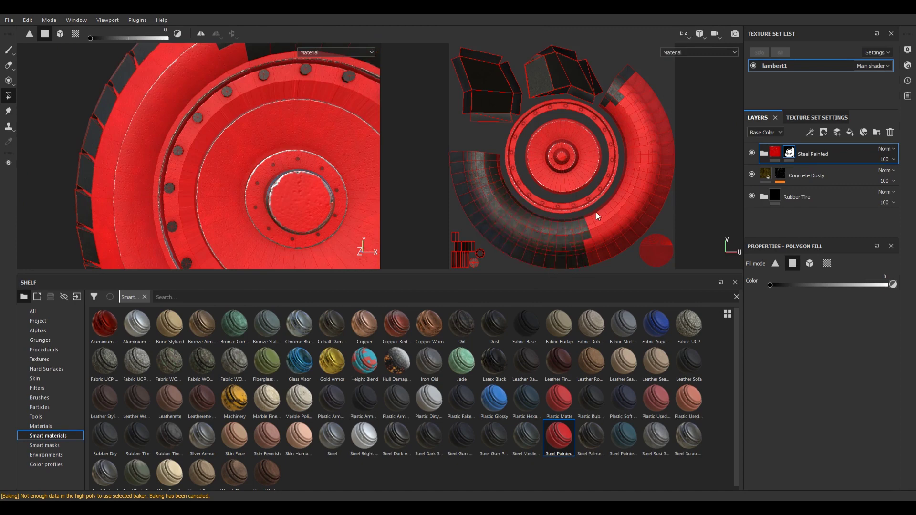
left_click_drag(637, 208, 671, 186)
middle_click_drag(635, 110, 615, 124, "alt")
scroll(561, 101, "up", 4)
left_click_drag(500, 140, 534, 173)
left_click_drag(605, 66, 615, 93)
- Mask out the remaining tyre faces in the UV layout so only the rim keeps Steel Painted
scroll(615, 95, "down", 4)
middle_click_drag(598, 191, 631, 164, "alt")
scroll(632, 164, "up", 4)
left_click_drag(579, 185, 532, 226)
middle_click_drag(567, 187, 562, 93, "alt")
left_click_drag(644, 135, 626, 170)
scroll(568, 226, "up", 2)
scroll(568, 226, "down", 4)
middle_click_drag(457, 143, 580, 213, "alt")
scroll(579, 212, "up", 4)
left_click_drag(555, 166, 568, 138)
scroll(552, 184, "down", 5)
middle_click_drag(552, 184, 565, 57, "alt")
scroll(552, 187, "up", 2)
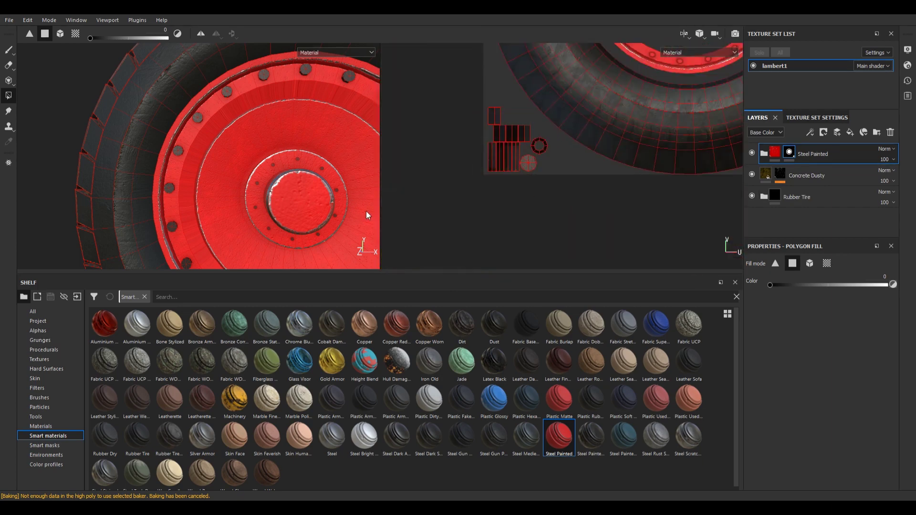
scroll(285, 176, "down", 6)
- Change the Base Color of the Paint layer inside Steel Painted to a medium grey
left_click(777, 153)
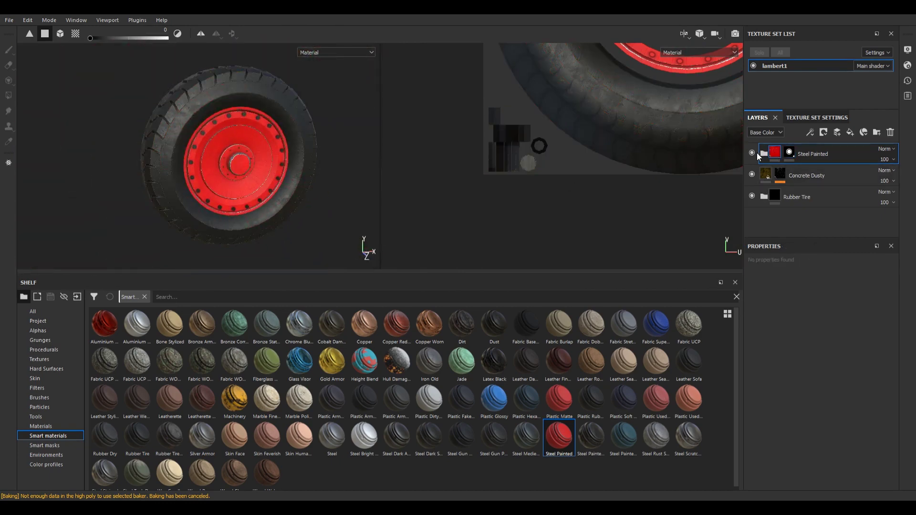
left_click(763, 153)
left_click(775, 176)
left_click(802, 374)
left_click_drag(796, 415, 769, 427)
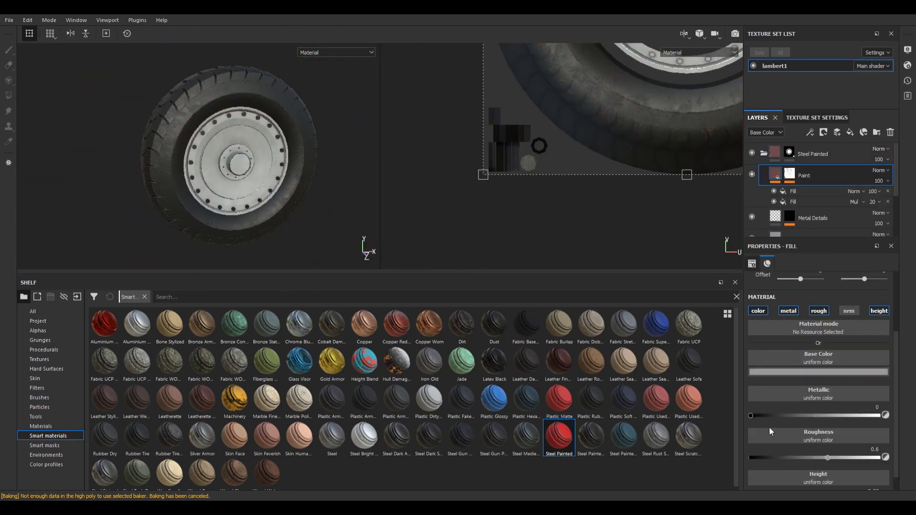
scroll(317, 188, "up", 6)
mouse_move(316, 188)
left_mouse_down("alt")
mouse_move(331, 190)
mouse_move(314, 188)
left_mouse_up("alt")
scroll(313, 189, "down", 3)
left_click(806, 372)
left_click_drag(785, 414, 752, 432)
- Enlarge the viewport and inspect the grey rim, hub and bolts up close along with the Steel Painted sublayers
scroll(424, 220, "up", 2)
scroll(294, 186, "up", 5)
scroll(292, 187, "down", 10)
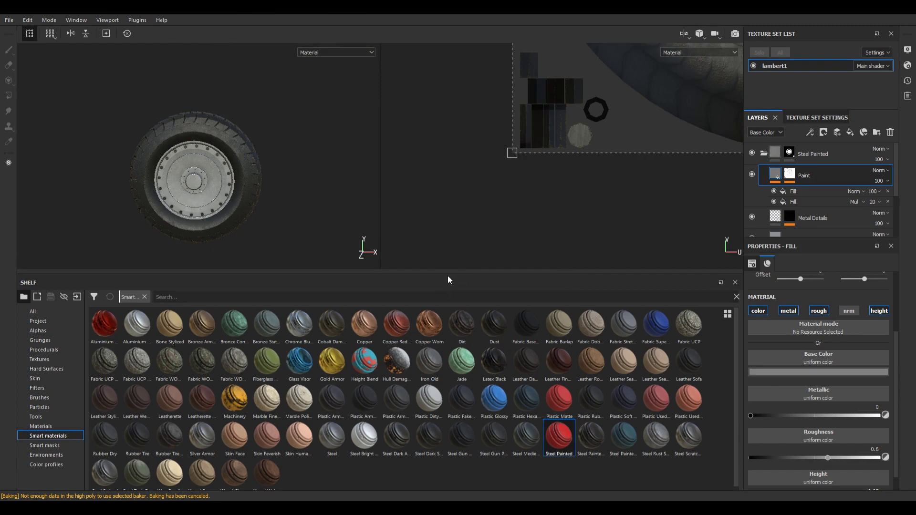
left_click_drag(448, 280, 447, 401)
scroll(310, 239, "up", 6)
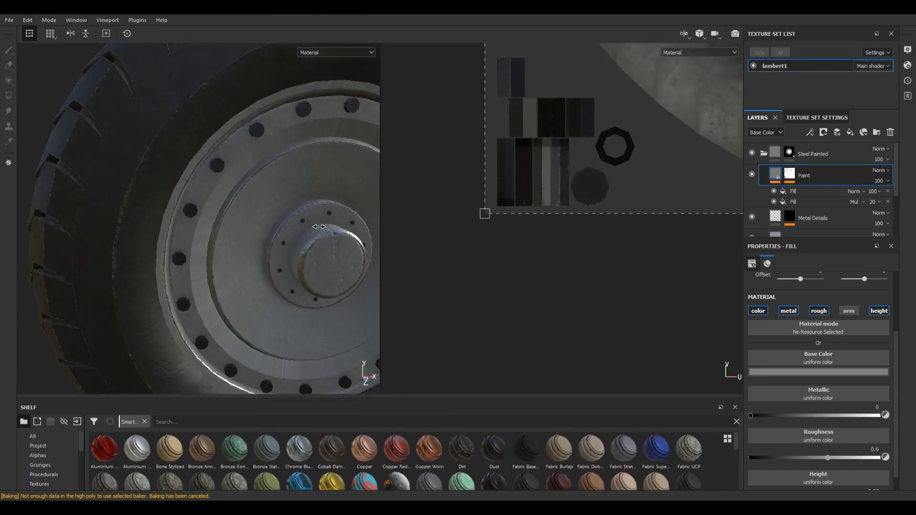
scroll(319, 226, "up", 5)
scroll(759, 180, "down", 2)
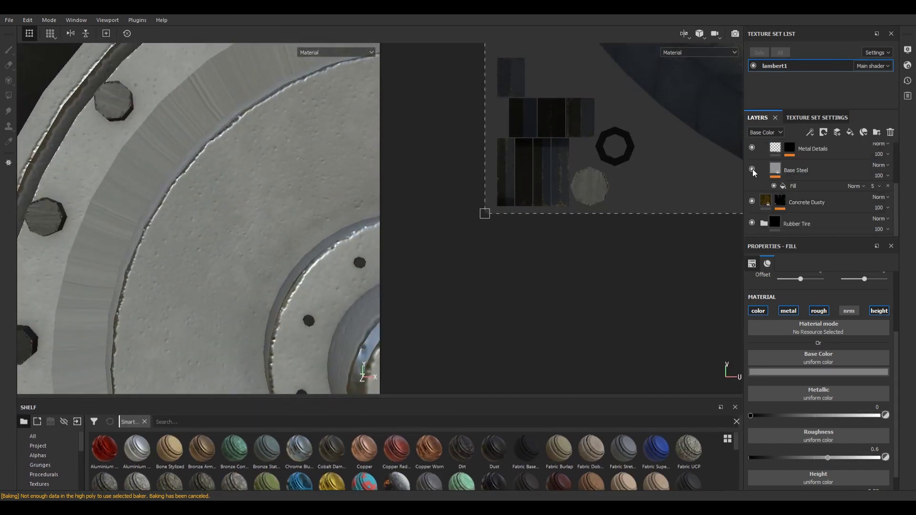
- Collapse the Steel Painted group and switch the viewport back to the 3D view only
scroll(758, 153, "up", 3)
left_click(764, 153)
mouse_move(307, 278)
right_mouse_down("alt")
mouse_move(257, 281)
mouse_move(441, 279)
right_mouse_up("alt")
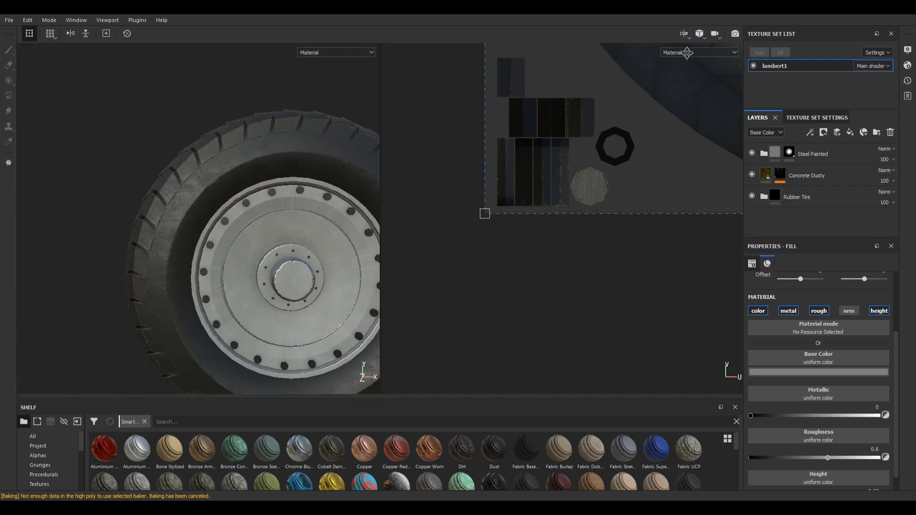
left_click(684, 35)
left_click(698, 62)
middle_click_drag(587, 285, 550, 223, "alt")
left_click_drag(615, 206, 455, 266, "alt")
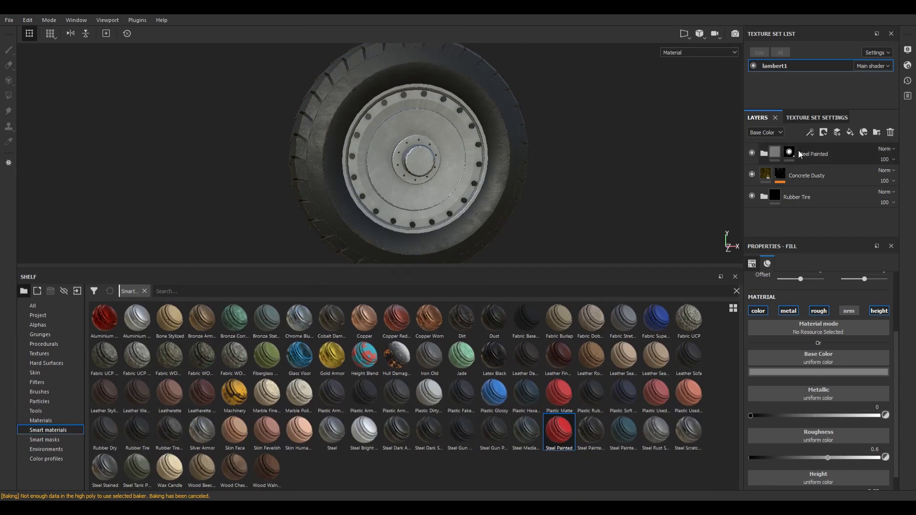
- Add Rust Coarse above Steel Painted with a black mask and mesh-fill the rim and hub bolts into it
left_click(39, 421)
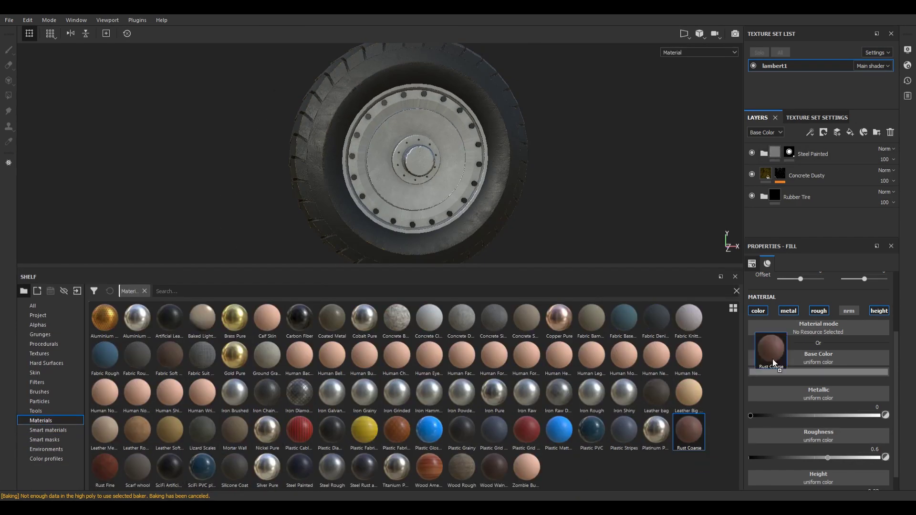
left_click_drag(859, 173, 837, 145)
key("4")
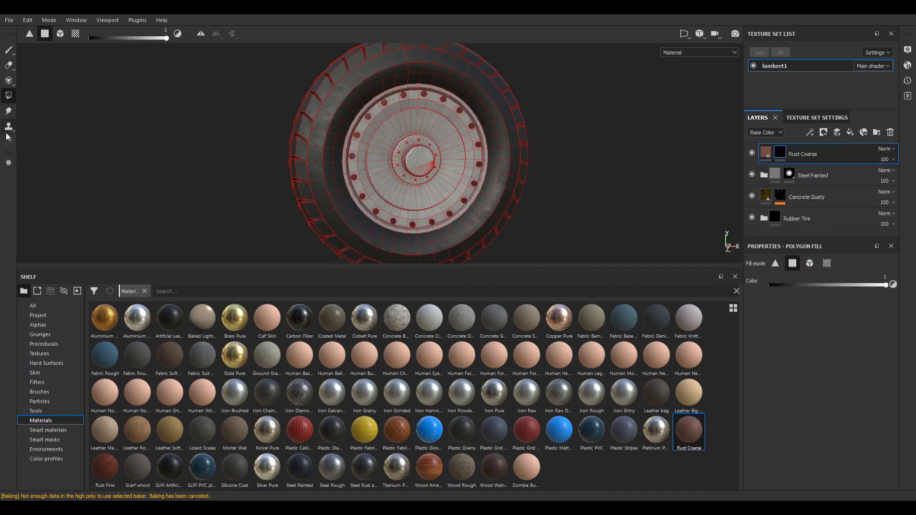
right_click_drag(79, 110, 716, 191, "alt")
middle_click_drag(716, 191, 833, 281, "alt")
left_click_drag(631, 201, 515, 190, "alt")
right_click_drag(515, 191, 800, 265, "alt")
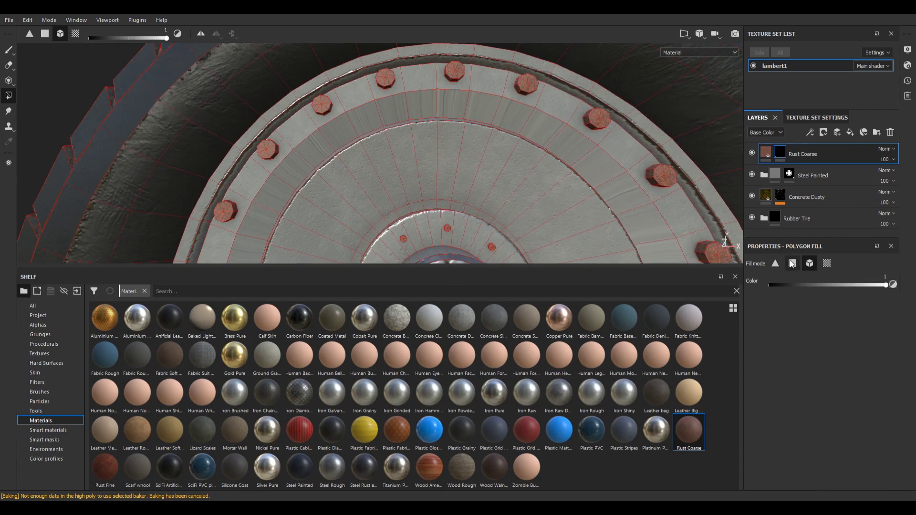
left_click_drag(630, 216, 670, 236)
key("ctrl+z")
- Switch to the Paint tool to hide the wireframe and inspect the rusty bolts around the hub and rim
right_click_drag(669, 236, 229, 100, "alt")
left_click(9, 50)
right_click_drag(164, 95, 372, 191, "alt")
right_click_drag(682, 195, 545, 194, "alt")
left_click_drag(545, 194, 577, 196, "alt")
right_click_drag(577, 196, 715, 175, "alt")
scroll(603, 194, "up", 4)
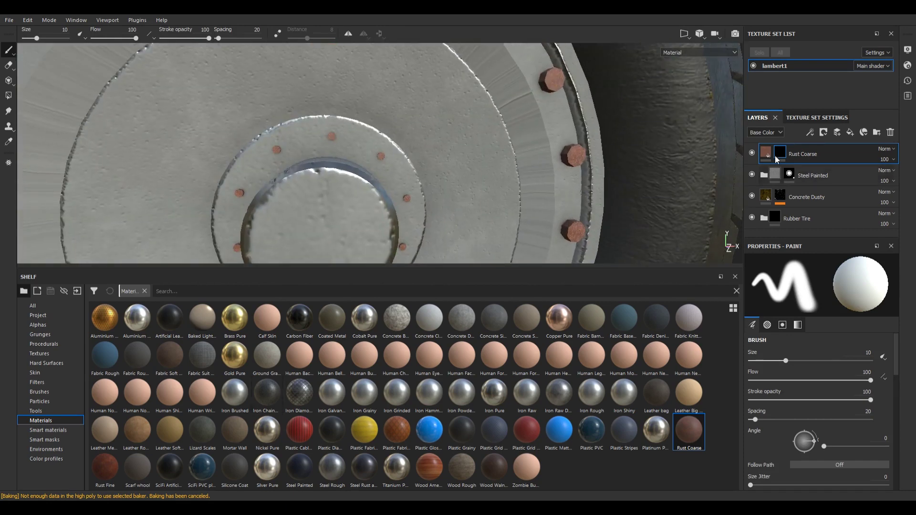
- Try several iron materials on the Rust Coarse layer and apply Iron Diamond Armor to the bolts
left_click(766, 152)
left_click(591, 400)
left_click(656, 399)
right_click_drag(549, 195, 432, 205, "alt")
left_click_drag(431, 205, 470, 186, "alt")
left_click(590, 395)
left_click(557, 398)
left_click(515, 399)
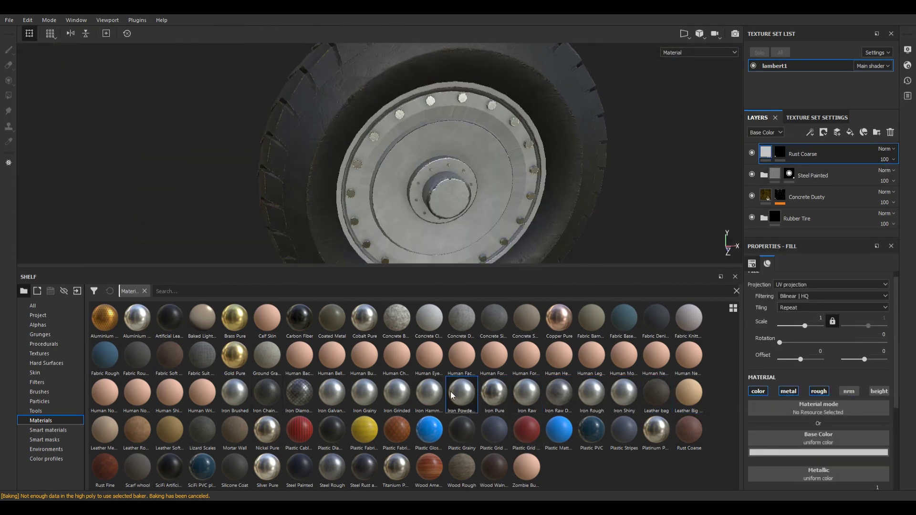
left_click(300, 395)
scroll(434, 215, "up", 5)
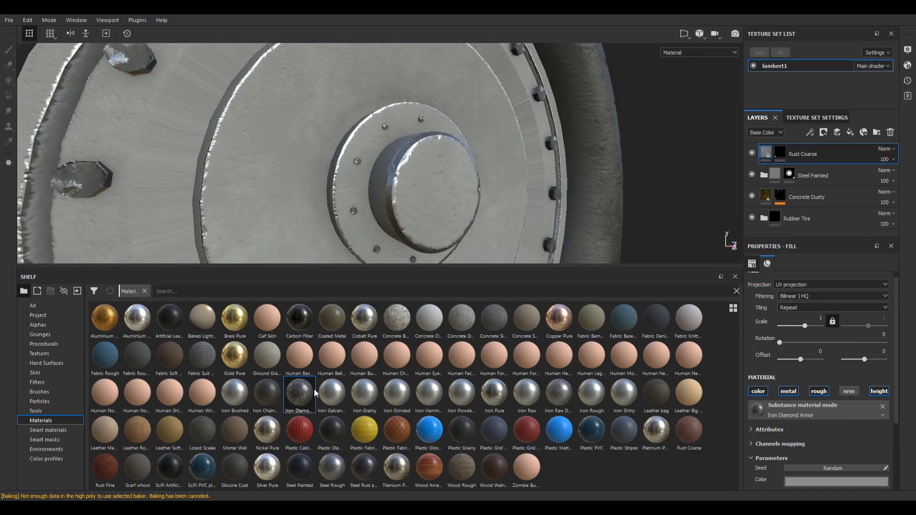
- Add Iron Diamond Armor as a new top layer and set its UV scale to 5
left_click(806, 176)
left_click(786, 175)
left_click(775, 175)
left_click_drag(824, 156, 821, 154)
key("f")
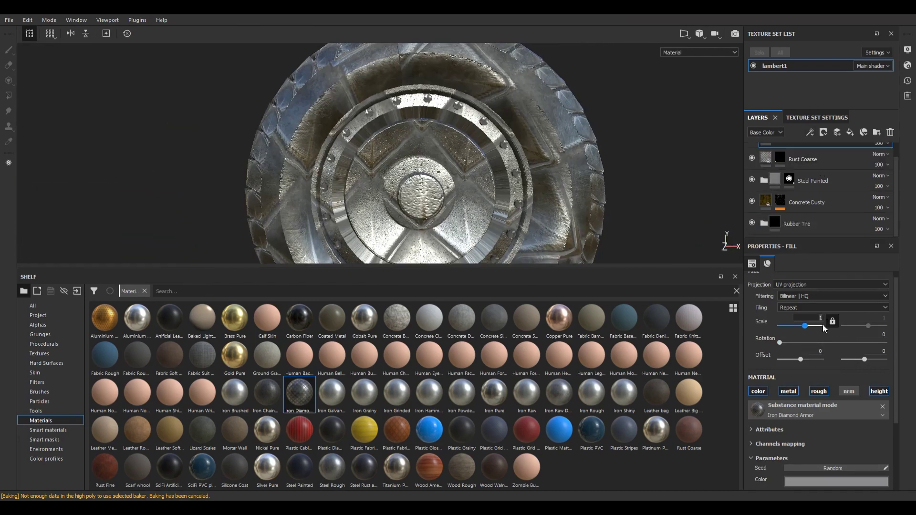
key("Return")
- Add a black mask to the Iron Diamond Armor layer and polygon-fill the rim's recessed disc face into it
scroll(780, 177, "up", 1)
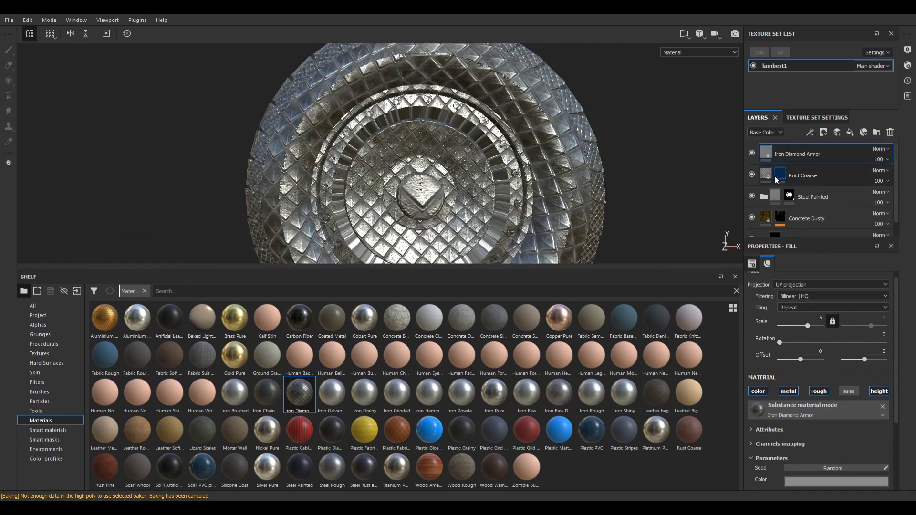
key("4")
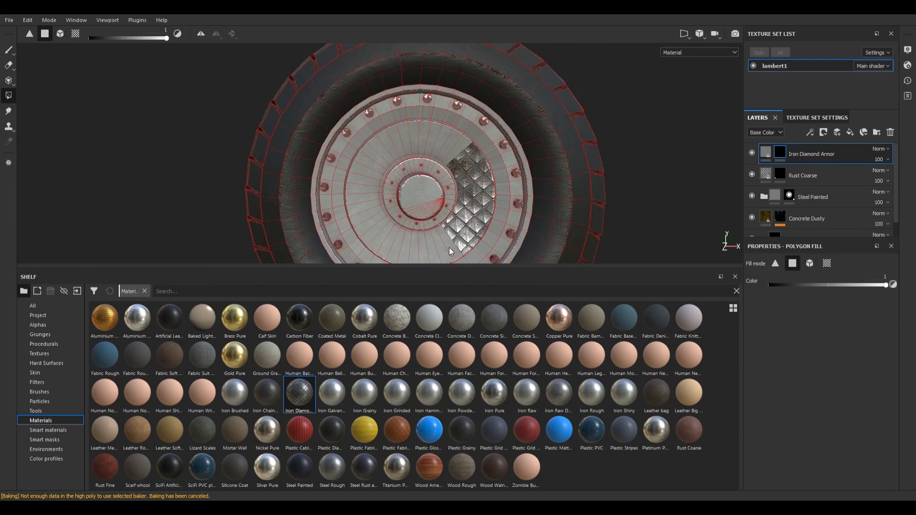
right_click_drag(419, 228, 482, 179, "alt")
mouse_move(482, 179)
left_mouse_down()
mouse_move(401, 139)
mouse_move(313, 159)
mouse_move(183, 230)
mouse_move(255, 162)
mouse_move(249, 250)
mouse_move(282, 148)
left_mouse_up()
left_click_drag(281, 148, 291, 229)
mouse_move(291, 229)
left_mouse_down("alt")
mouse_move(370, 150)
mouse_move(392, 217)
left_mouse_up("alt")
left_click_drag(484, 226, 496, 227)
right_click_drag(496, 227, 474, 166, "alt")
left_click_drag(474, 166, 556, 199, "alt")
right_click_drag(556, 198, 431, 108, "alt")
left_click_drag(431, 107, 457, 108, "alt")
left_click_drag(457, 108, 421, 113)
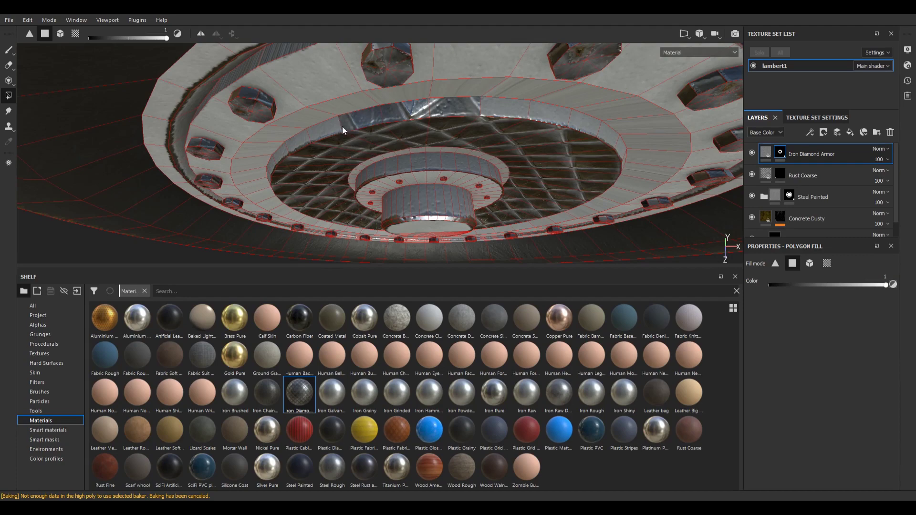
- Polygon-fill the inner side wall around the rim's recessed disc into the Iron Diamond Armor mask
left_click_drag(286, 150, 413, 131, "alt")
left_click_drag(596, 230, 413, 234, "alt")
right_click_drag(413, 234, 518, 221, "alt")
left_click_drag(588, 173, 520, 222, "alt")
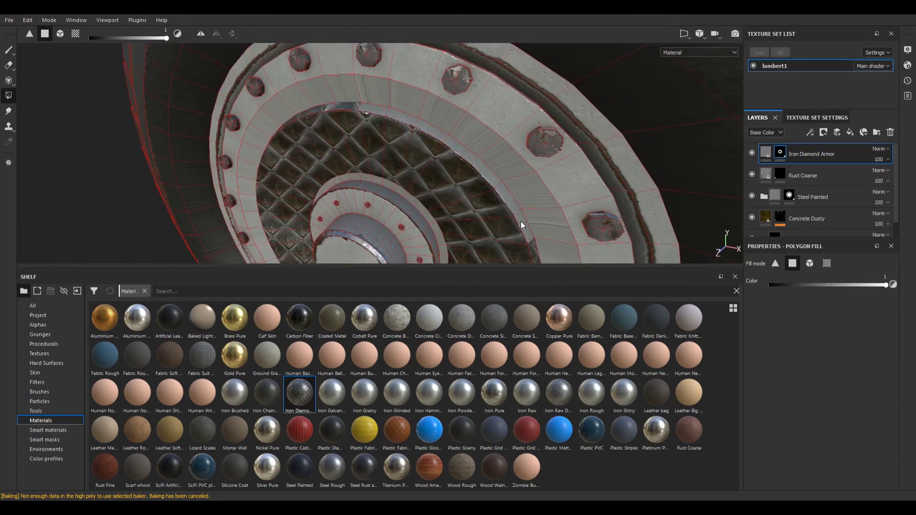
- Start filling the upper faces of the rim's outer lip into the Iron Diamond Armor mask
right_click_drag(397, 120, 382, 190, "alt")
left_click_drag(382, 190, 438, 172, "alt")
right_click_drag(439, 172, 410, 167, "alt")
left_click_drag(410, 167, 395, 124, "alt")
right_click_drag(396, 124, 424, 68, "alt")
left_click_drag(425, 73, 481, 100, "alt")
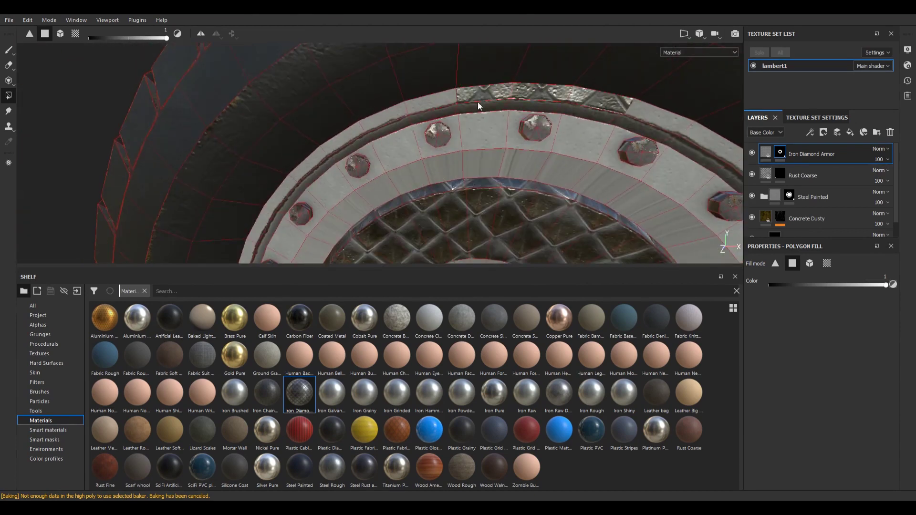
- Show the 3D and UV views together and fill the rest of the outer lip and the bolt ring on the UV layout
left_click(699, 53)
right_click_drag(585, 166, 592, 90, "alt")
middle_click_drag(513, 85, 597, 84, "alt")
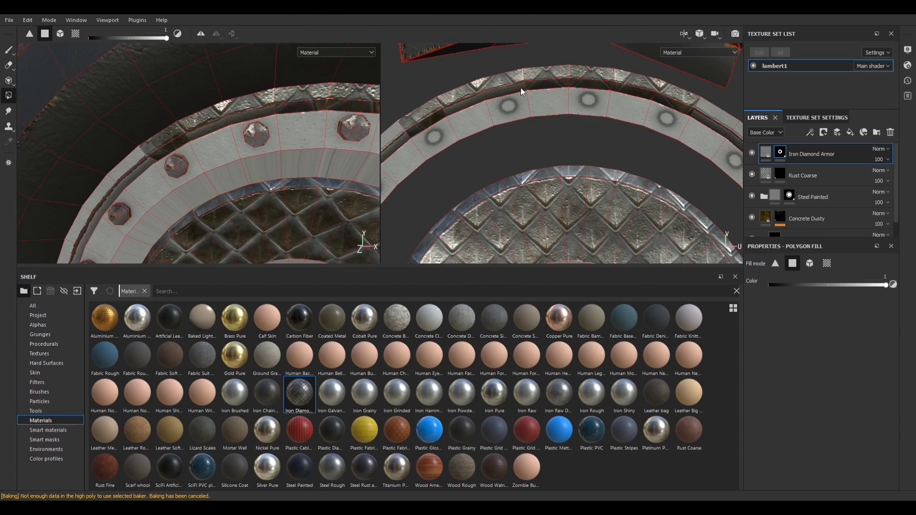
scroll(531, 114, "down", 3)
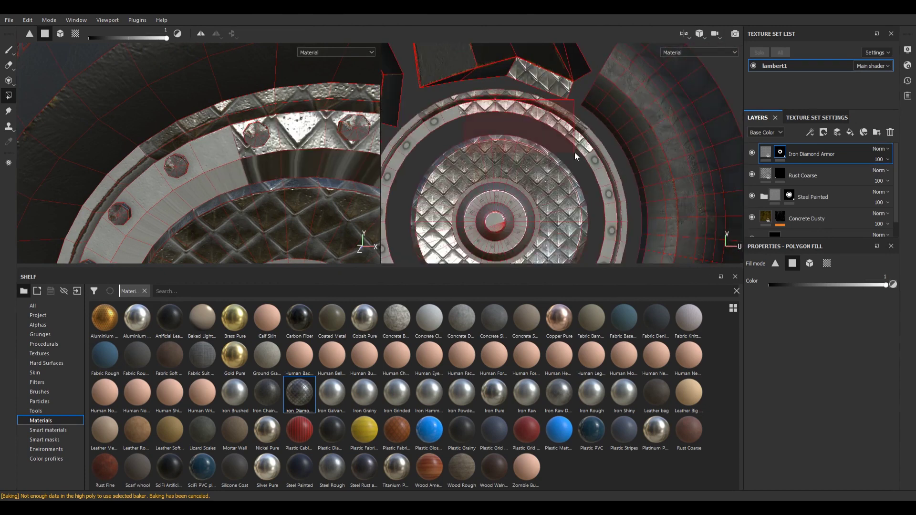
left_click_drag(586, 147, 600, 200)
middle_click_drag(601, 200, 611, 145, "alt")
middle_click_drag(594, 218, 634, 196, "alt")
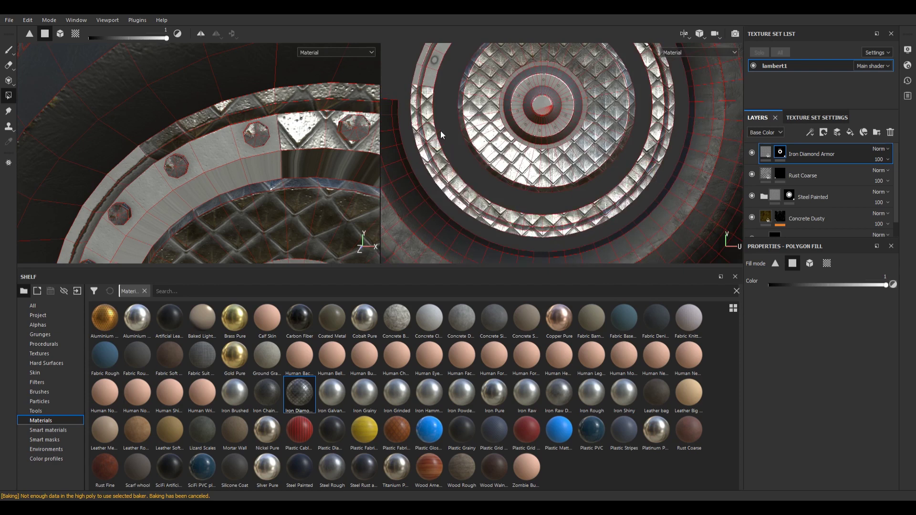
middle_click_drag(439, 133, 463, 140, "alt")
- Polygon-fill the hub cap's round end face into the Iron Diamond Armor mask
scroll(555, 134, "up", 1)
scroll(252, 158, "down", 8)
left_click_drag(252, 157, 258, 156, "alt")
scroll(248, 172, "up", 8)
scroll(248, 157, "down", 2)
scroll(591, 223, "up", 2)
scroll(531, 207, "up", 4)
left_click(567, 214)
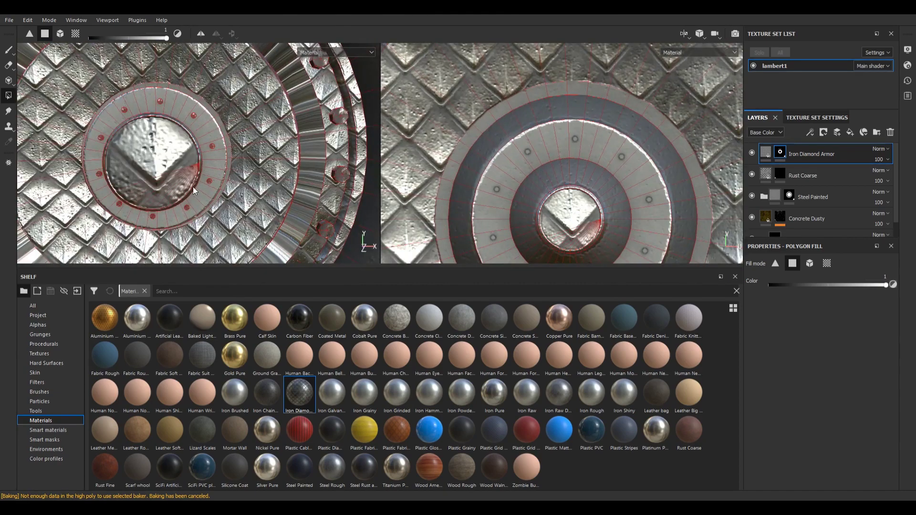
- Polygon-fill the cylindrical side wall of the hub cap into the Iron Diamond Armor mask
scroll(184, 167, "down", 8)
scroll(184, 166, "up", 8)
left_click_drag(176, 174, 307, 186, "alt")
left_click(168, 154)
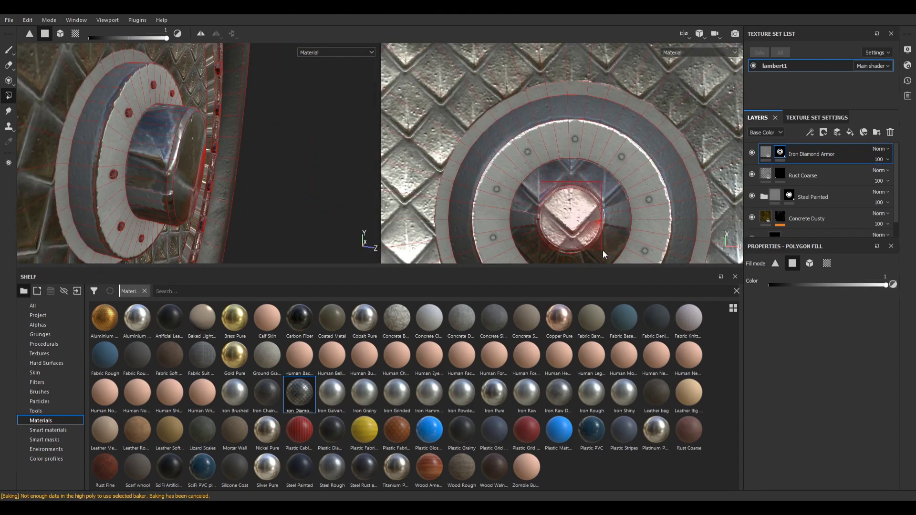
left_click_drag(600, 252, 601, 253)
scroll(156, 181, "down", 5)
scroll(562, 152, "down", 8)
left_click_drag(248, 174, 157, 179, "alt")
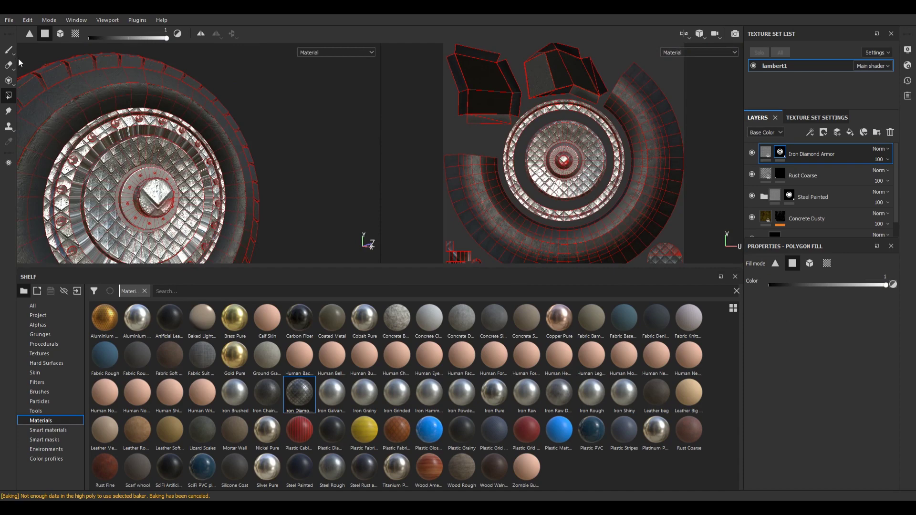
- Switch to the Paint tool and the 3D-only view to inspect the diamond-patterned rim without wireframe
left_click(9, 50)
left_click(685, 34)
left_click(686, 51)
left_click_drag(367, 238, 449, 422, "alt")
left_click_drag(606, 258, 484, 269, "alt")
scroll(530, 266, "up", 5)
scroll(529, 266, "down", 10)
scroll(485, 270, "up", 3)
- Try plastic and other materials on the Rust Coarse layer and apply Rust Fine to the bolts
left_click(764, 175)
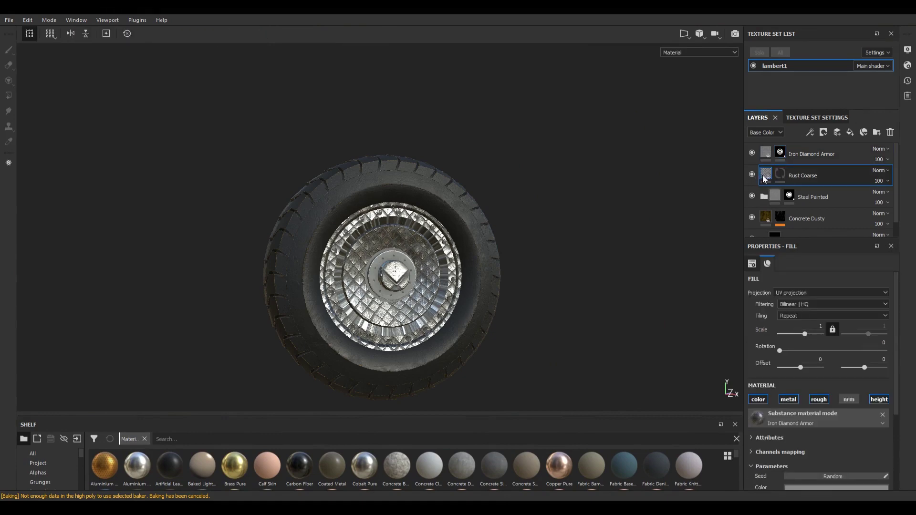
left_click_drag(580, 421, 579, 270)
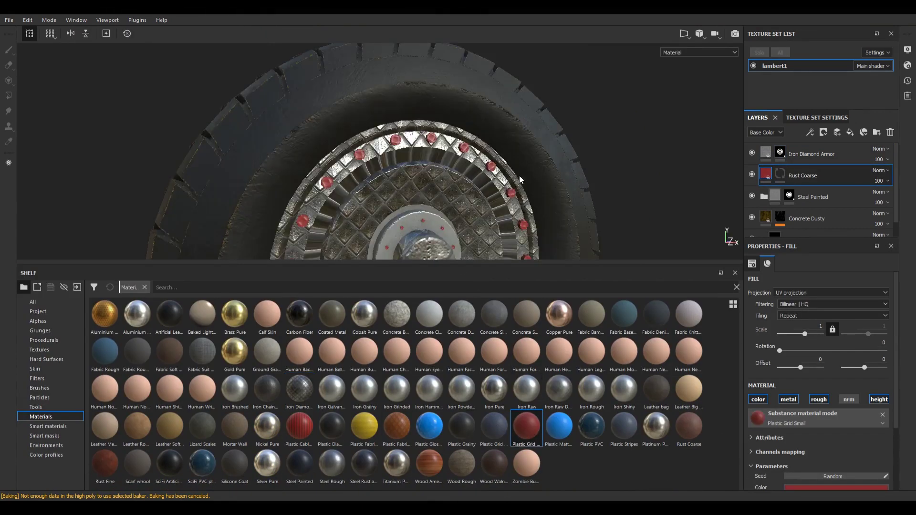
left_click(558, 426)
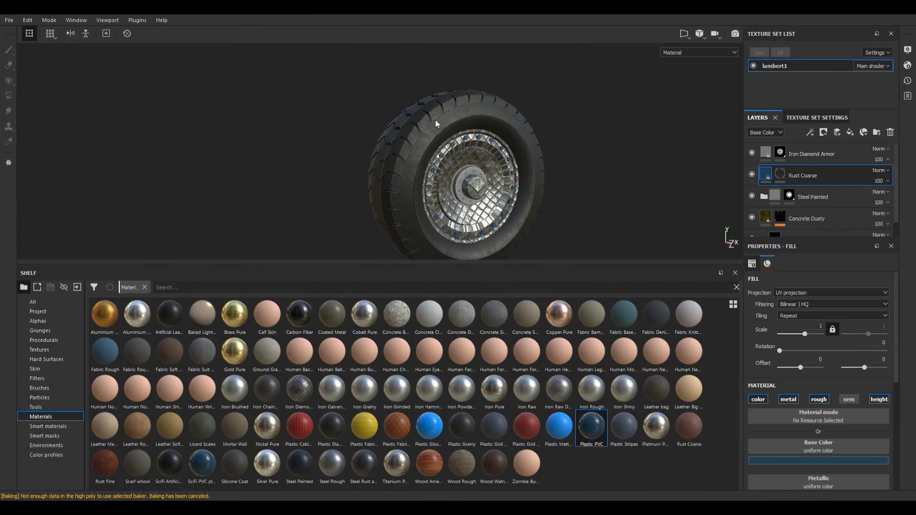
left_click(689, 435)
left_click(598, 427)
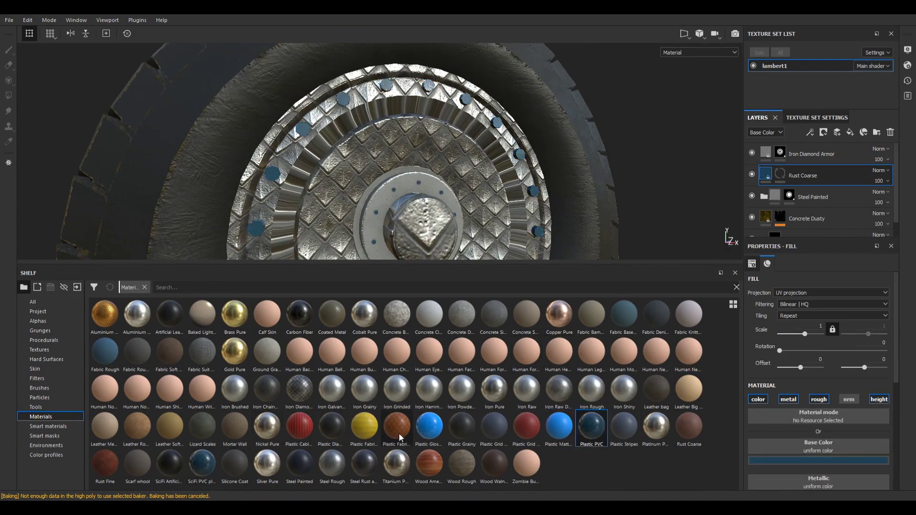
left_click(505, 473)
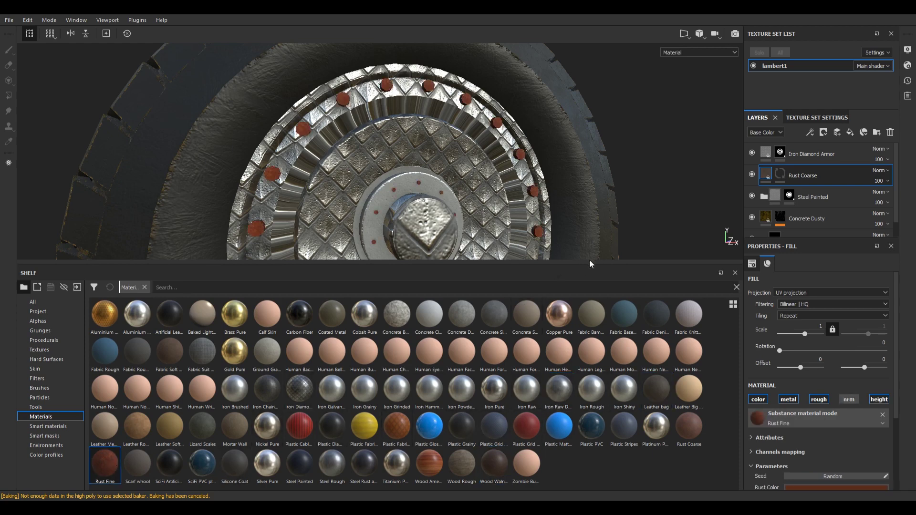
- Examine the whole wheel and its rusty bolts under different lighting angles and in the Iray render
left_click_drag(590, 262, 591, 422)
scroll(591, 362, "down", 5)
middle_click_drag(711, 386, 642, 319, "alt")
scroll(639, 314, "down", 3)
mouse_move(563, 267)
right_mouse_down("shift")
mouse_move(509, 260)
mouse_move(574, 266)
right_mouse_up("shift")
left_click_drag(574, 267, 548, 286, "alt")
scroll(479, 282, "up", 5)
scroll(549, 238, "down", 4)
right_click_drag(551, 208, 672, 202, "shift")
left_click_drag(672, 202, 418, 171, "alt")
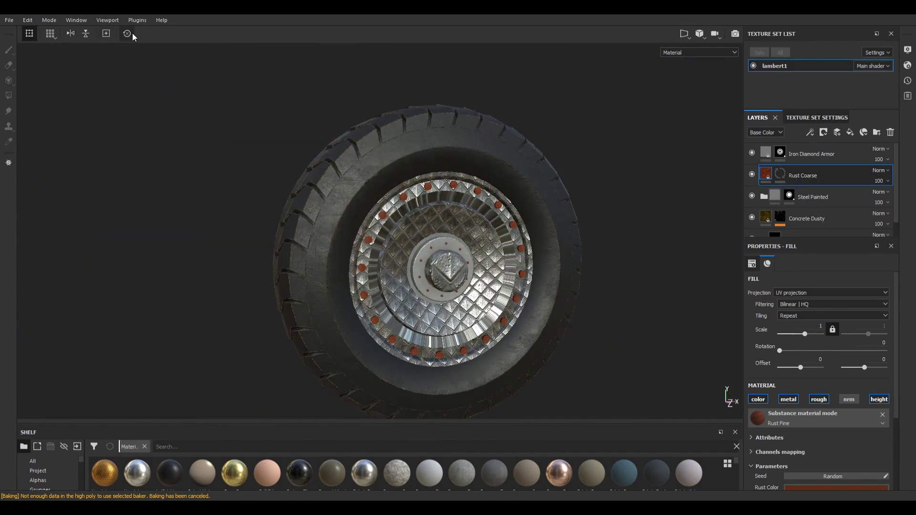
left_click(735, 34)
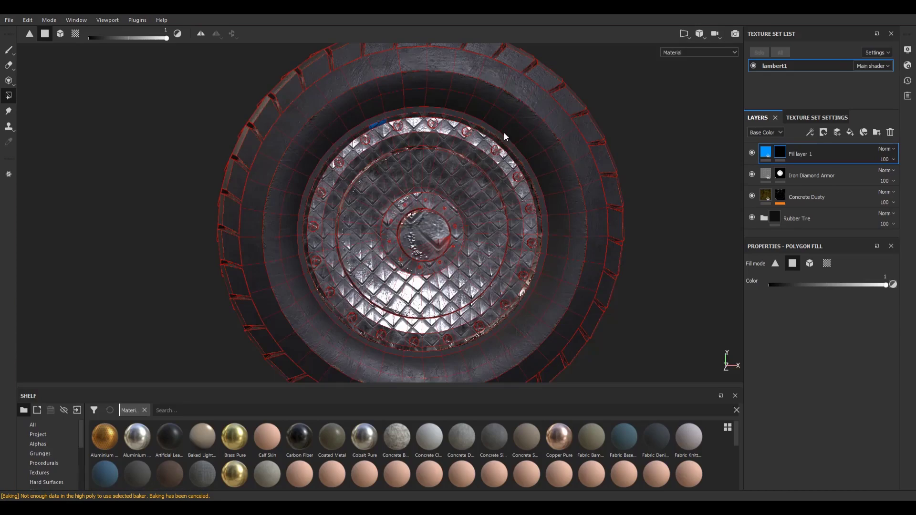
- Polygon-fill the rim's outer lip and adjoining groove along the upper right arc into Fill layer 1's black mask
middle_click_drag(503, 133, 486, 220, "alt")
right_click_drag(487, 219, 539, 224, "alt")
left_click_drag(363, 248, 541, 209, "alt")
left_click_drag(589, 229, 687, 243)
middle_click_drag(711, 258, 396, 179, "alt")
mouse_move(396, 180)
left_mouse_down()
mouse_move(529, 267)
mouse_move(672, 343)
left_mouse_up()
middle_click_drag(673, 343, 663, 196, "alt")
left_click_drag(570, 157, 588, 225)
middle_click_drag(613, 329, 615, 165, "alt")
left_click_drag(615, 164, 614, 348)
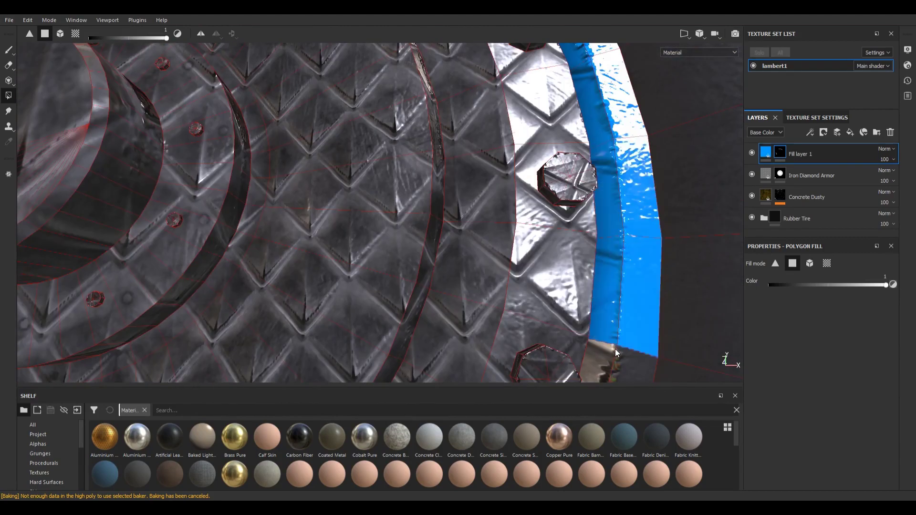
- Continue the Fill layer 1 polygon fill around the lower and remaining part of the rim's outer lip
middle_click_drag(614, 347, 644, 196, "alt")
left_click_drag(646, 210, 579, 372)
right_click_drag(579, 372, 429, 286, "alt")
left_click_drag(429, 286, 444, 272, "alt")
right_click_drag(443, 272, 514, 285, "alt")
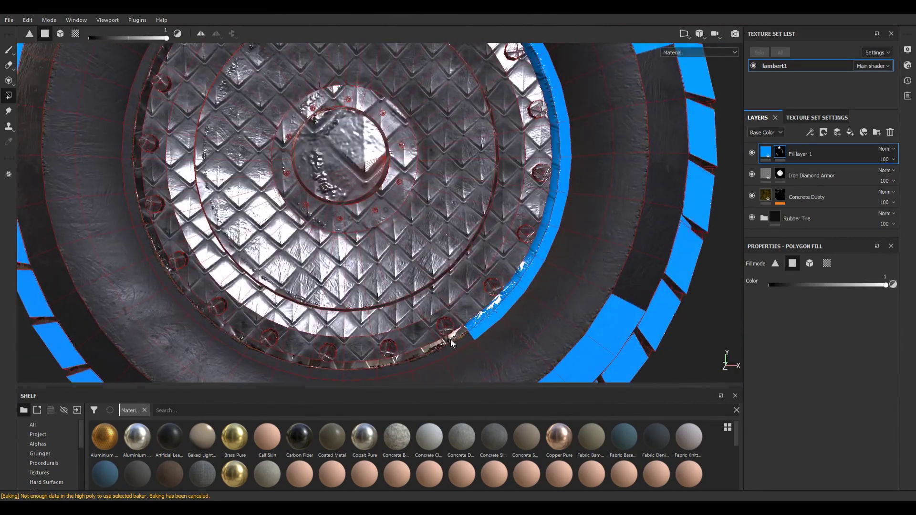
left_click_drag(249, 352, 395, 125, "alt")
left_click_drag(405, 69, 422, 99)
right_click_drag(422, 99, 516, 248, "alt")
left_click_drag(515, 248, 601, 191, "alt")
- Show the UV layout beside the model and remove the stray tire faces from Fill layer 1's mask with fill color 0
key("F1")
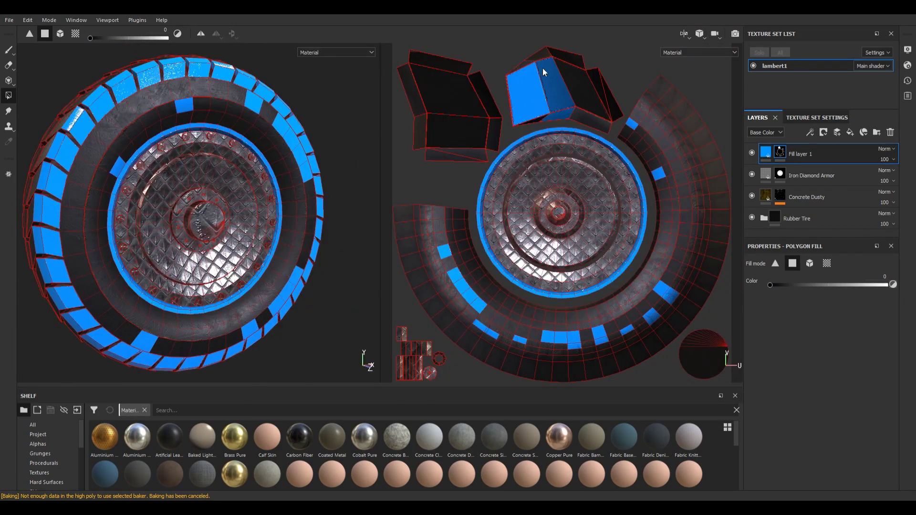
left_click(543, 67)
left_click_drag(469, 292, 442, 251)
left_click_drag(306, 201, 243, 200, "alt")
right_click_drag(286, 210, 325, 244, "alt")
right_click_drag(515, 224, 606, 277, "alt")
- Set the fill color back to 1 and polygon-fill the hub cap's end and side into Fill layer 1's mask
left_click_drag(770, 285, 888, 285)
left_click(597, 217)
left_click_drag(634, 171, 501, 258)
mouse_move(238, 229)
right_mouse_down("alt")
mouse_move(181, 205)
mouse_move(233, 230)
right_mouse_up("alt")
- Choose the Screw Bolt tool for painting and set Fill layer 1's height to 1
left_click_drag(316, 385, 315, 180)
left_click(40, 327)
left_click(299, 234)
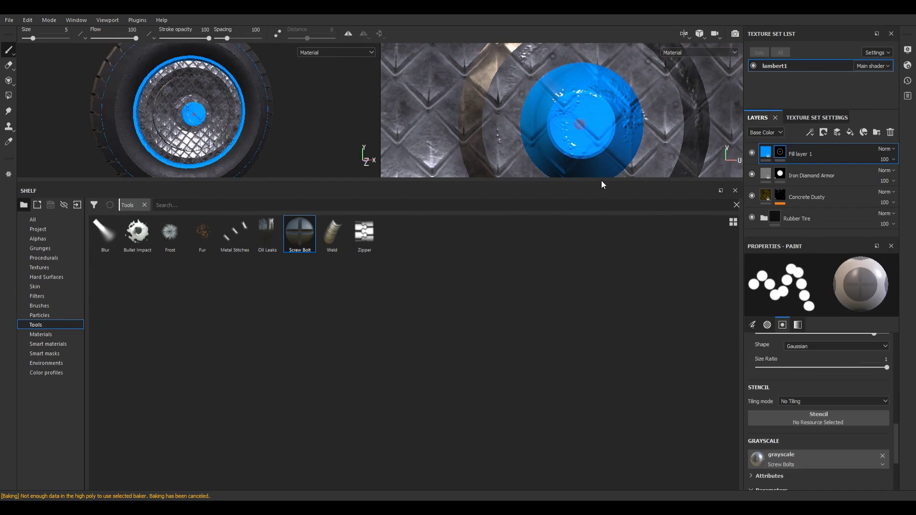
scroll(854, 424, "down", 5)
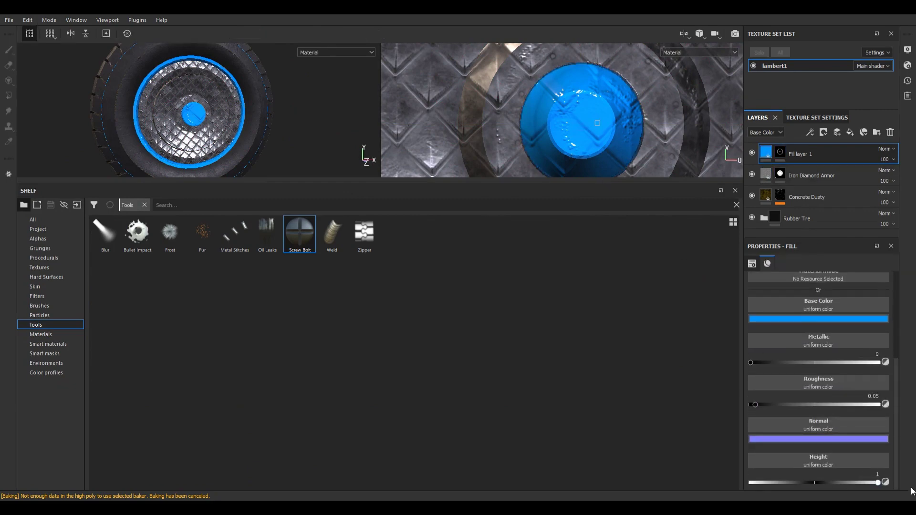
- Resize the brush and stamp the screw bolt shape into Fill layer 1's mask at the centre of the hub cap
left_click_drag(648, 187, 649, 425)
left_click(780, 153)
mouse_move(593, 260)
right_mouse_down("ctrl")
mouse_move(663, 260)
mouse_move(603, 249)
right_mouse_up("ctrl")
left_click(595, 249)
scroll(278, 386, "down", 2)
left_click_drag(325, 388, 267, 376, "alt")
right_click_drag(639, 385, 572, 385, "ctrl")
- Apply the Circle Branch alpha to the brush and stamp it on the hub cap at size 22.79
left_click_drag(415, 423, 431, 273)
left_click(40, 378)
left_click(40, 330)
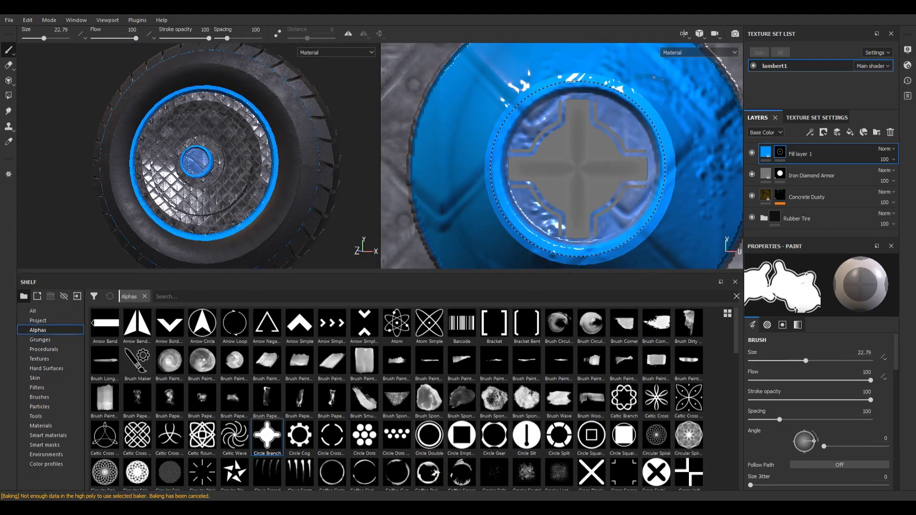
left_click_drag(286, 178, 349, 210, "alt")
scroll(583, 170, "down", 8)
- Polygon-fill the rim and hub bolts into Fill layer 1's mask on the UV layout
left_click(9, 95)
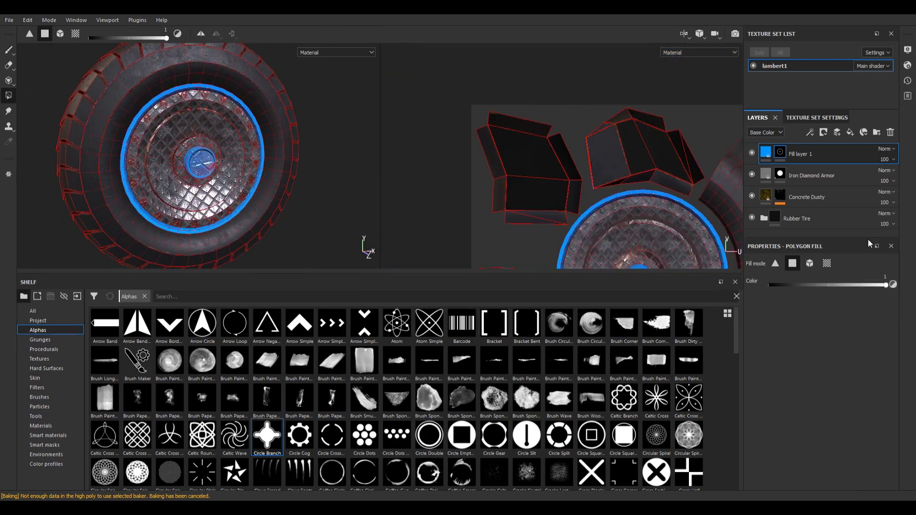
scroll(557, 132, "up", 4)
scroll(589, 166, "down", 5)
middle_click_drag(644, 202, 581, 72, "alt")
scroll(581, 72, "up", 5)
scroll(286, 176, "up", 5)
scroll(245, 175, "down", 8)
- Switch to the Paint tool and the 3D-only view to inspect the colored rim, hub and bolts
left_click(9, 50)
left_click(684, 34)
left_click(695, 57)
left_click_drag(419, 273, 419, 424)
scroll(477, 313, "up", 3)
right_click_drag(477, 313, 529, 312, "shift")
scroll(529, 311, "down", 4)
mouse_move(529, 311)
left_mouse_down("alt")
mouse_move(564, 328)
mouse_move(525, 315)
left_mouse_up("alt")
- Try pink and purple base colors on Fill layer 1 and settle on bright cyan
left_click(765, 152)
scroll(807, 305, "down", 10)
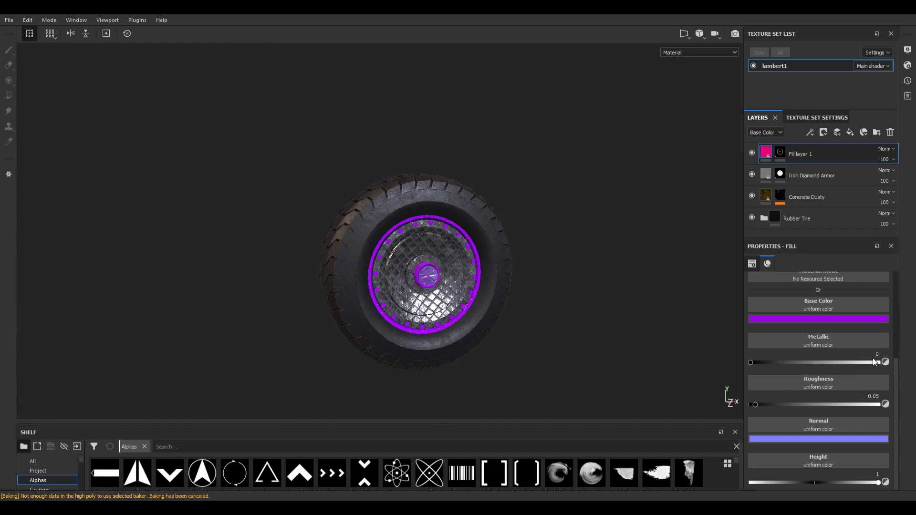
left_click_drag(888, 354, 888, 377)
- Examine the cyan rim lip, bolts and hub cap from several angles and lighting directions
scroll(580, 233, "up", 5)
scroll(581, 233, "down", 6)
left_click_drag(599, 302, 607, 208, "alt")
scroll(570, 300, "up", 5)
scroll(578, 281, "up", 5)
scroll(578, 281, "down", 6)
right_click_drag(607, 207, 617, 216, "shift")
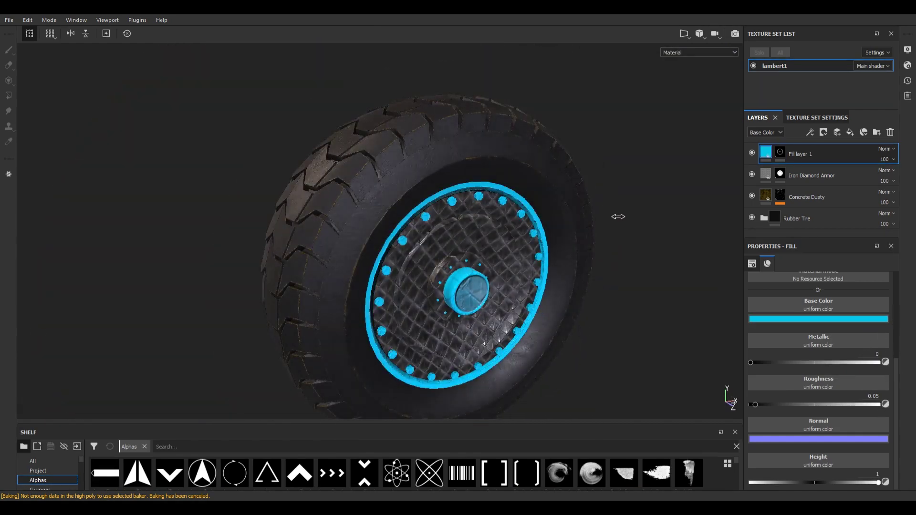
left_click_drag(617, 216, 552, 254, "alt")
scroll(551, 253, "down", 2)
right_click_drag(552, 253, 516, 264, "shift")
- Render the wheel in Iray and rotate the environment lighting to 288
left_click(734, 34)
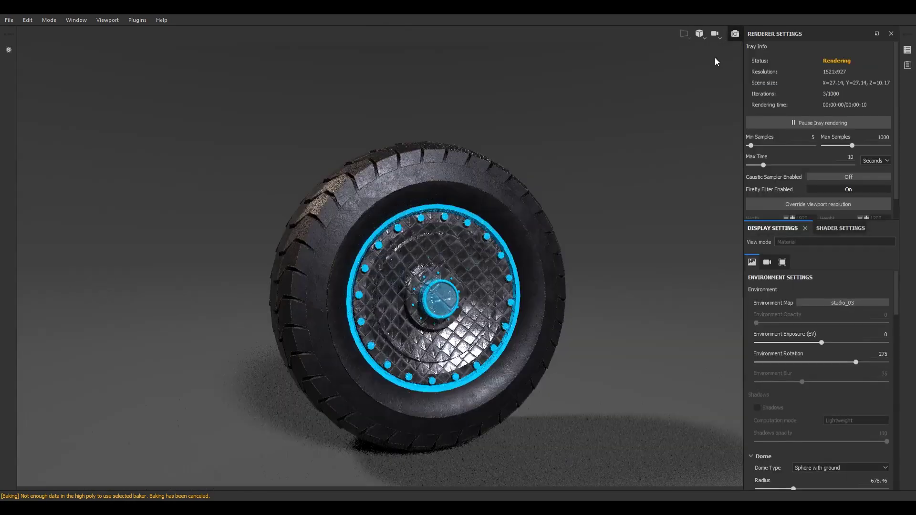
left_click_drag(537, 384, 514, 370, "alt")
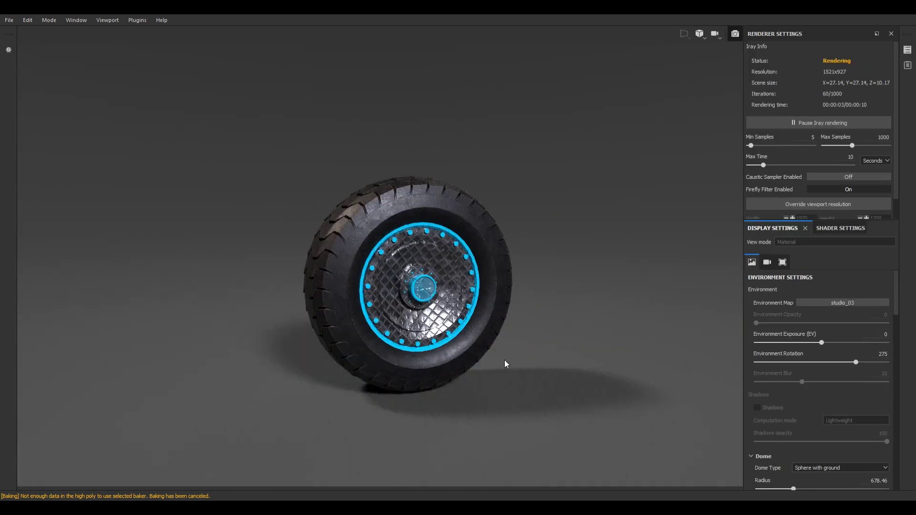
right_click_drag(506, 364, 556, 309, "shift")
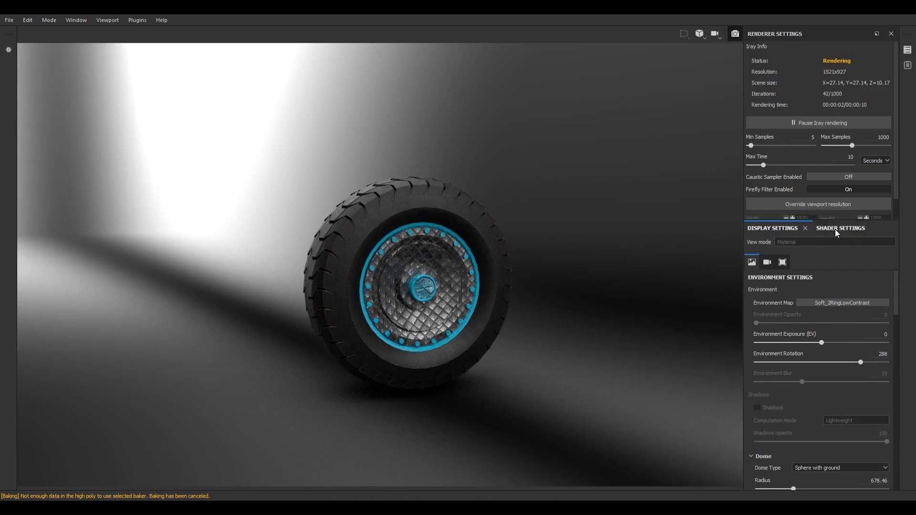
- Set the render's environment map to Soft_1Front_2Backs
left_click(840, 302)
left_click(857, 389)
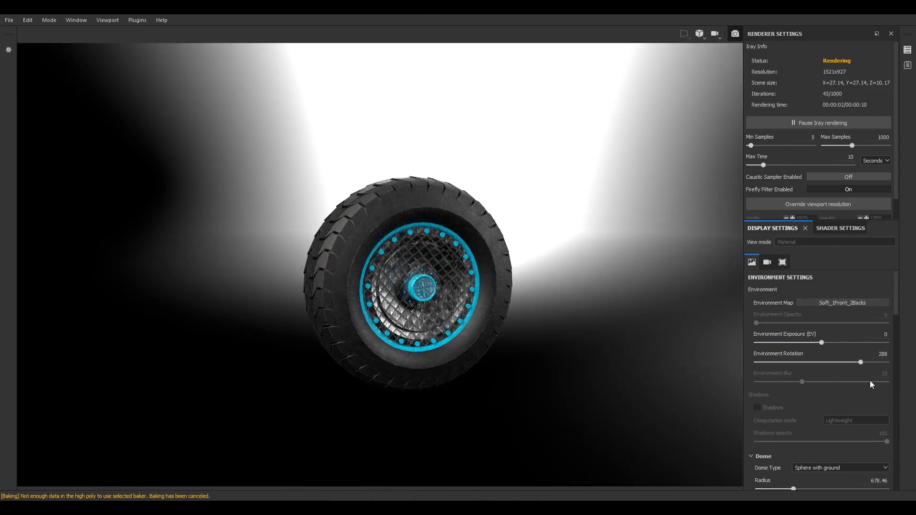